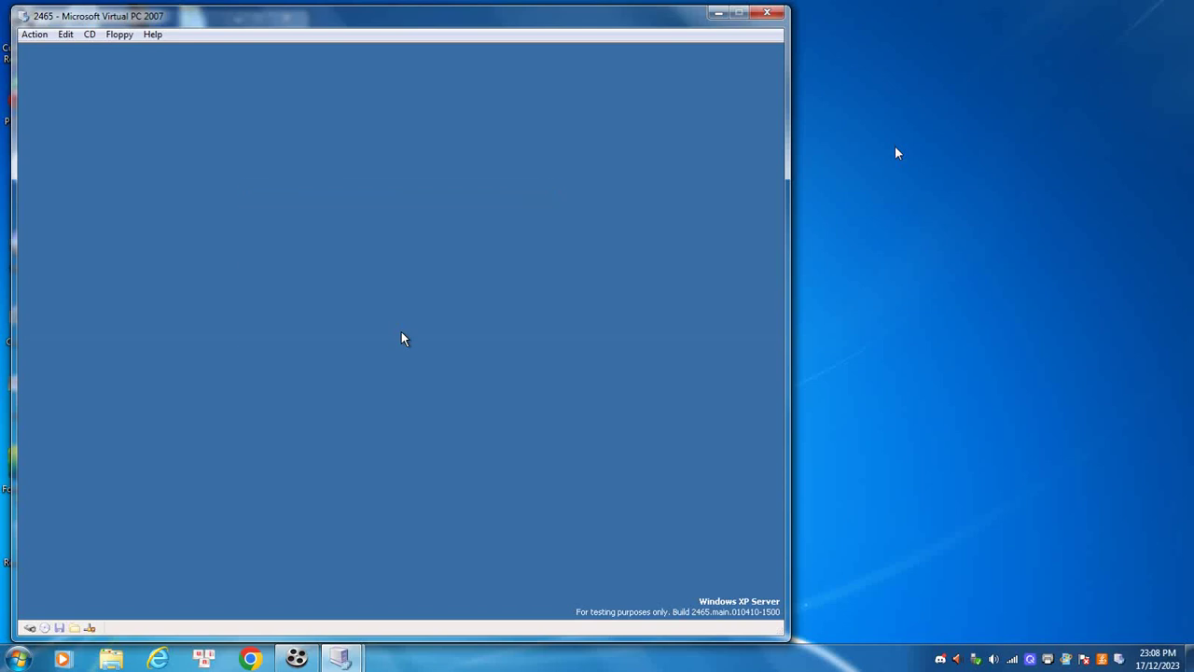
# - Send Ctrl+Alt+Del to the virtual machine, log on to Whistler Server and dismiss the Start button tip
pyautogui.click(34, 34)
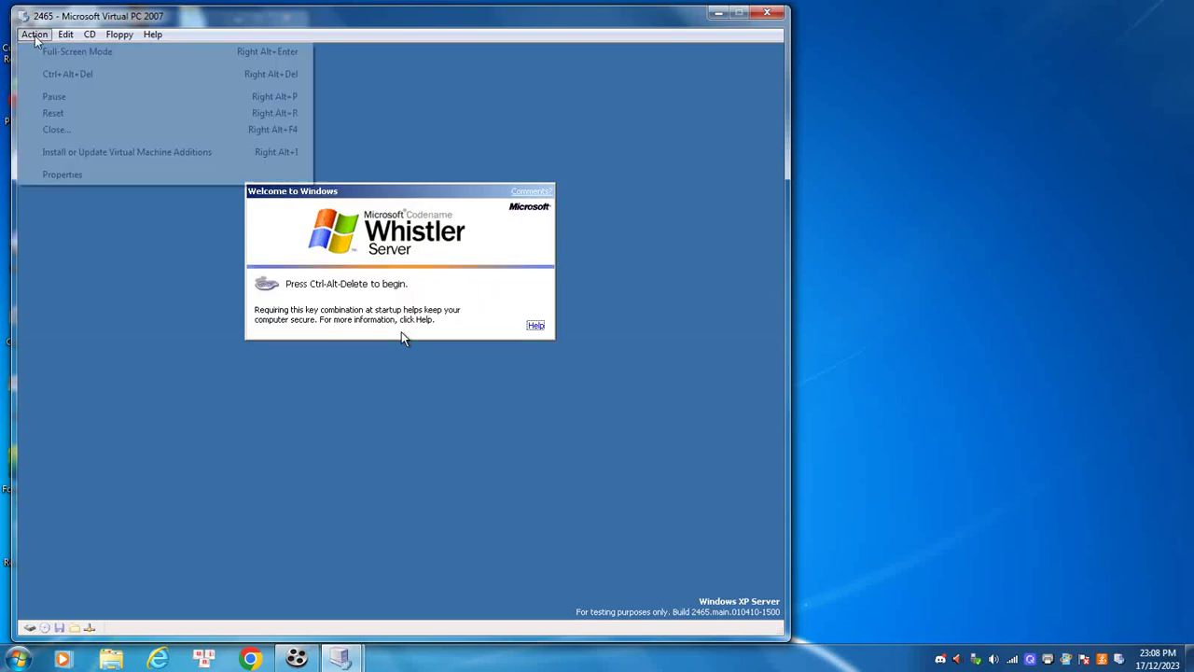
pyautogui.click(56, 74)
pyautogui.press('Return')
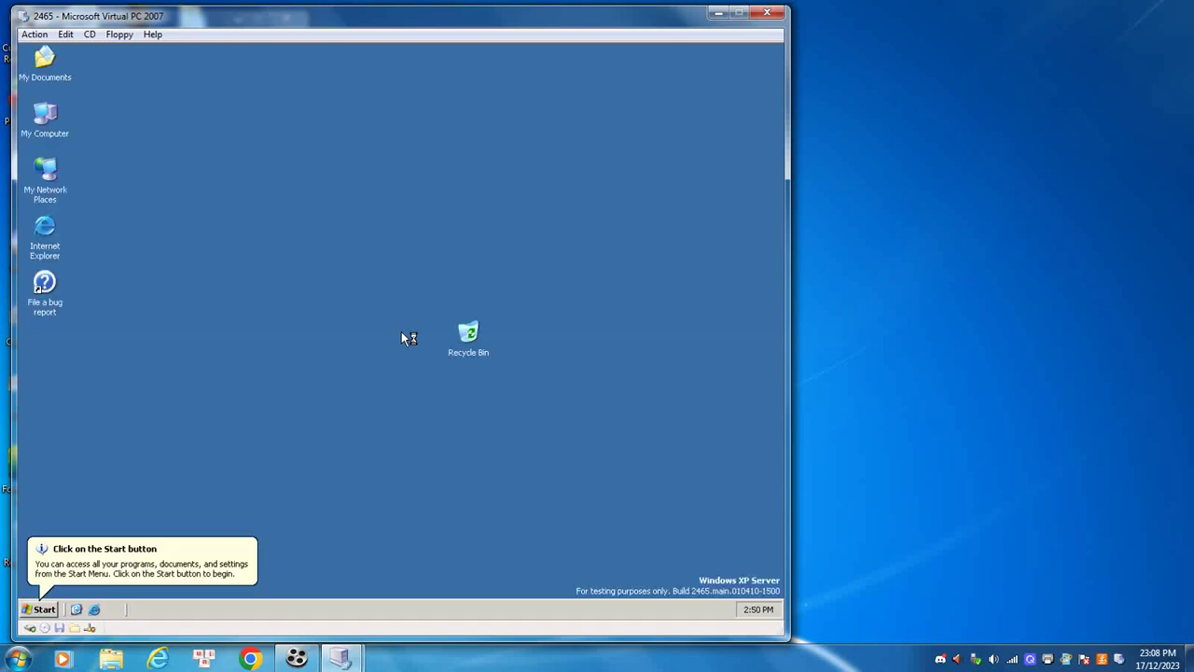
pyautogui.moveTo(304, 207); pyautogui.dragTo(375, 200)
pyautogui.click(39, 609)
pyautogui.click(39, 609)
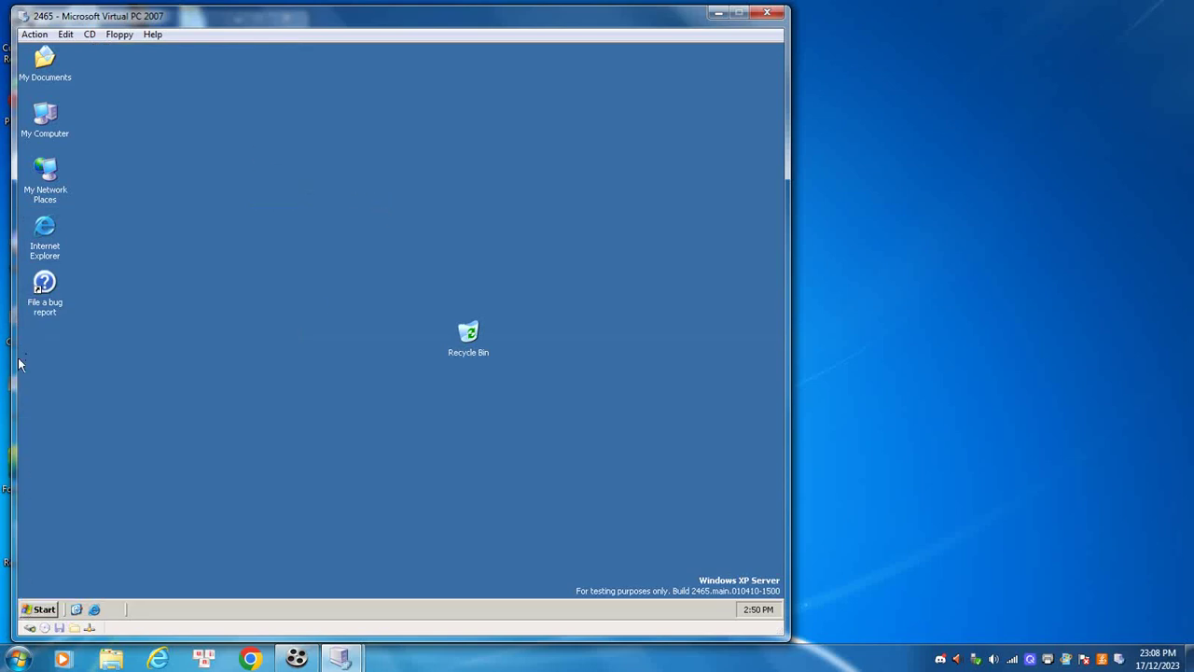
# - Review the computer's System Properties, including Computer Name, Hardware, Remote, Automatic Updates and Advanced, then close the dialog
pyautogui.rightClick(47, 123)
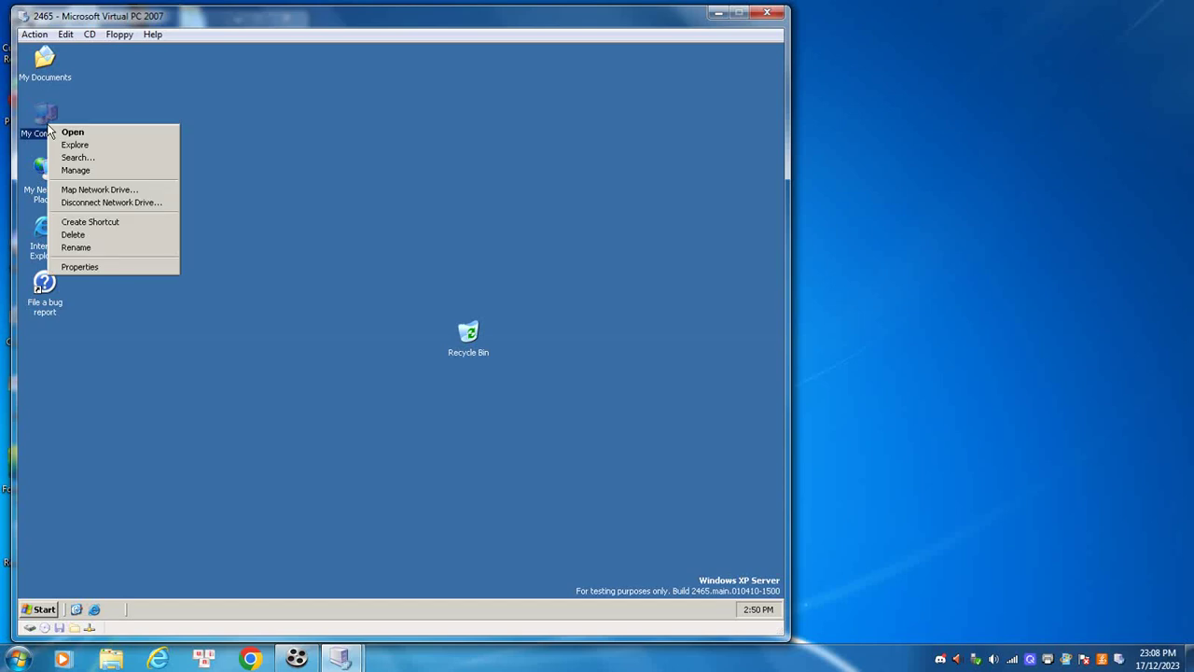
pyautogui.click(101, 267)
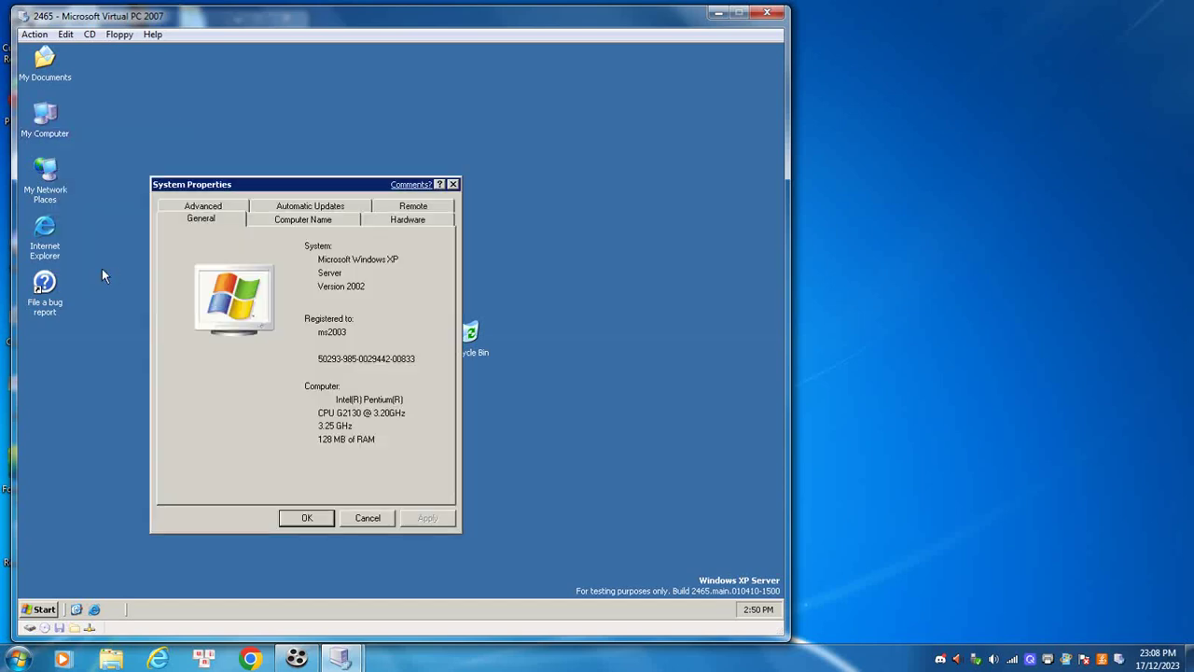
pyautogui.click(334, 222)
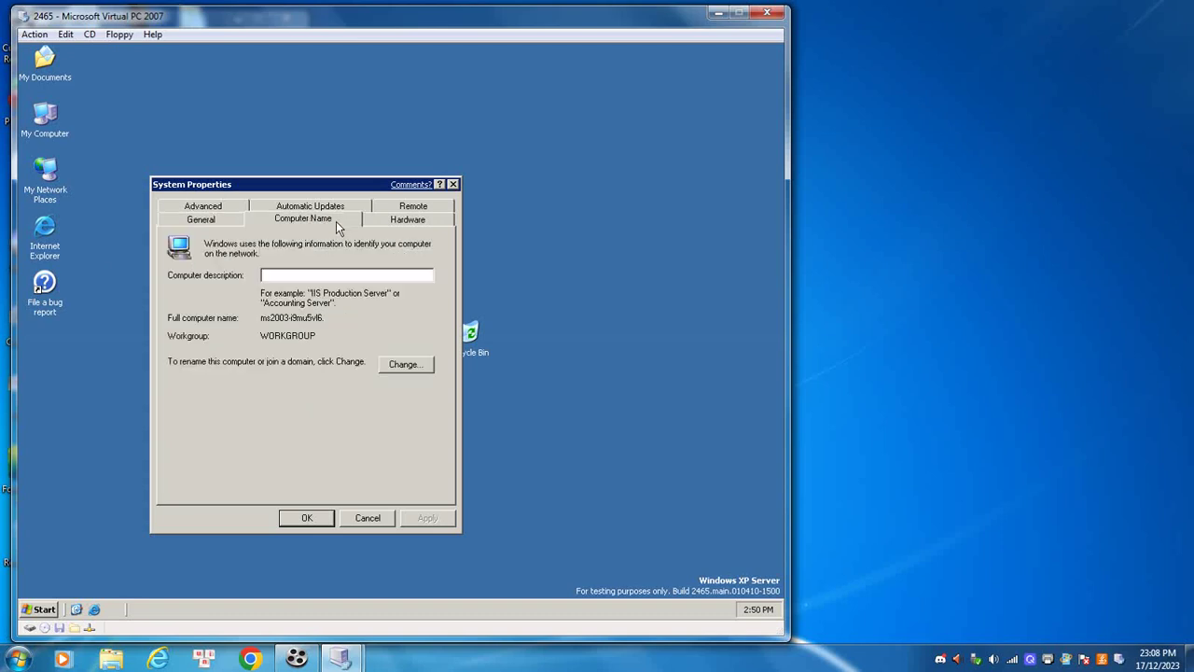
pyautogui.click(383, 225)
pyautogui.click(400, 209)
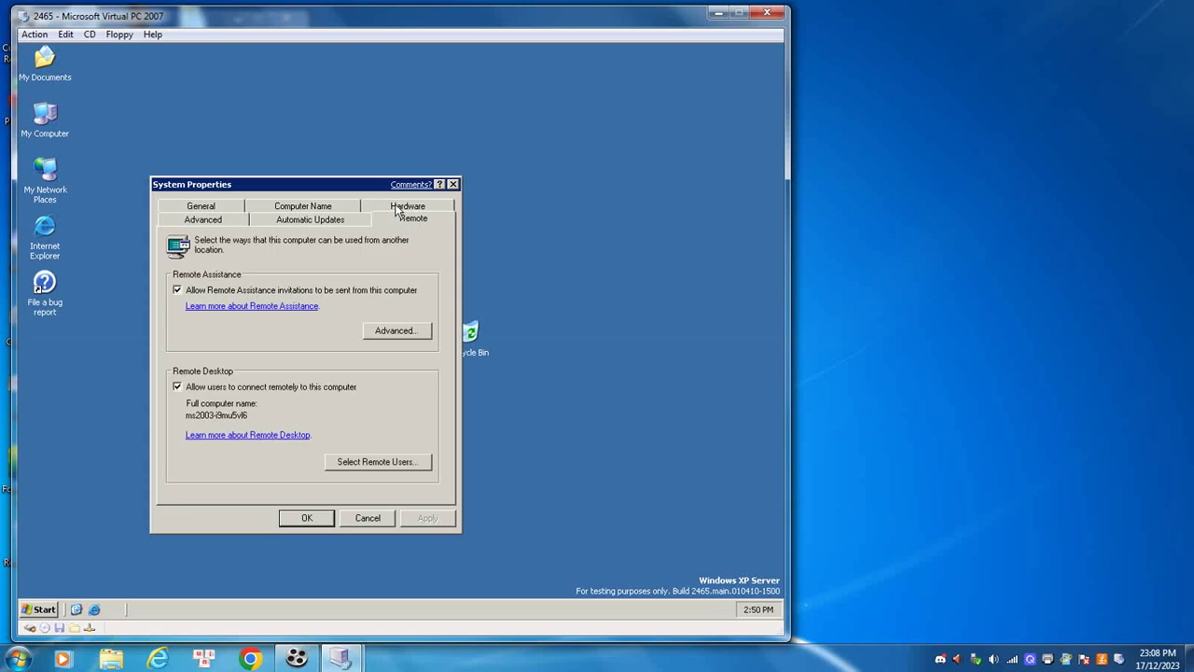
pyautogui.click(346, 227)
pyautogui.click(201, 225)
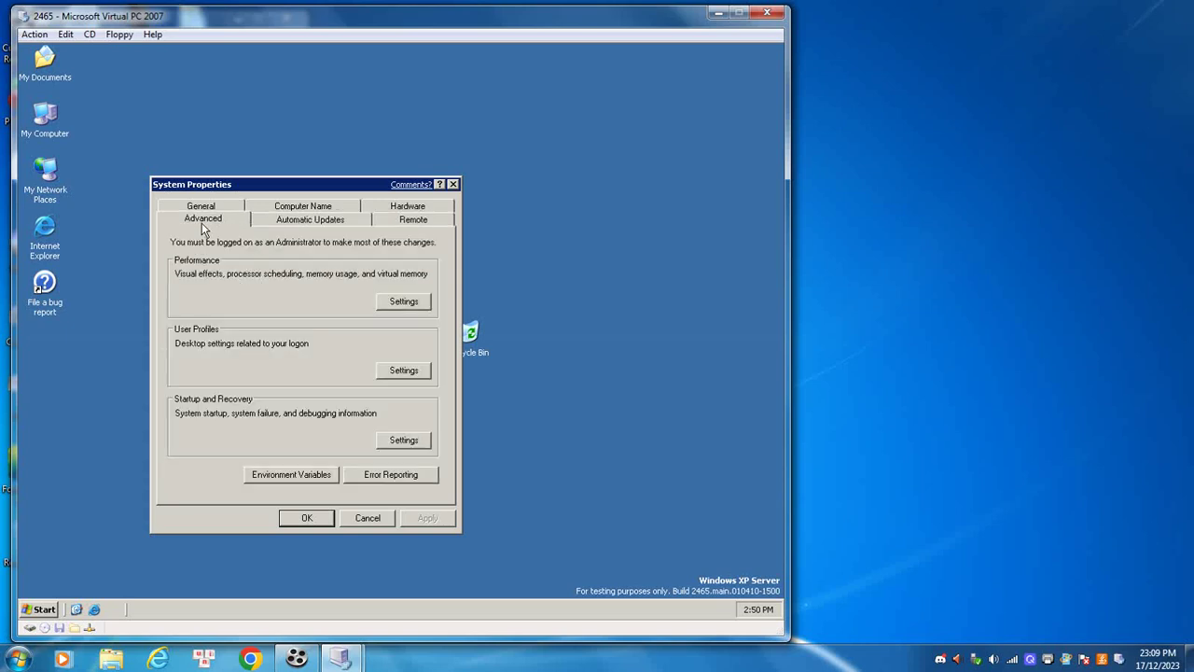
pyautogui.click(452, 185)
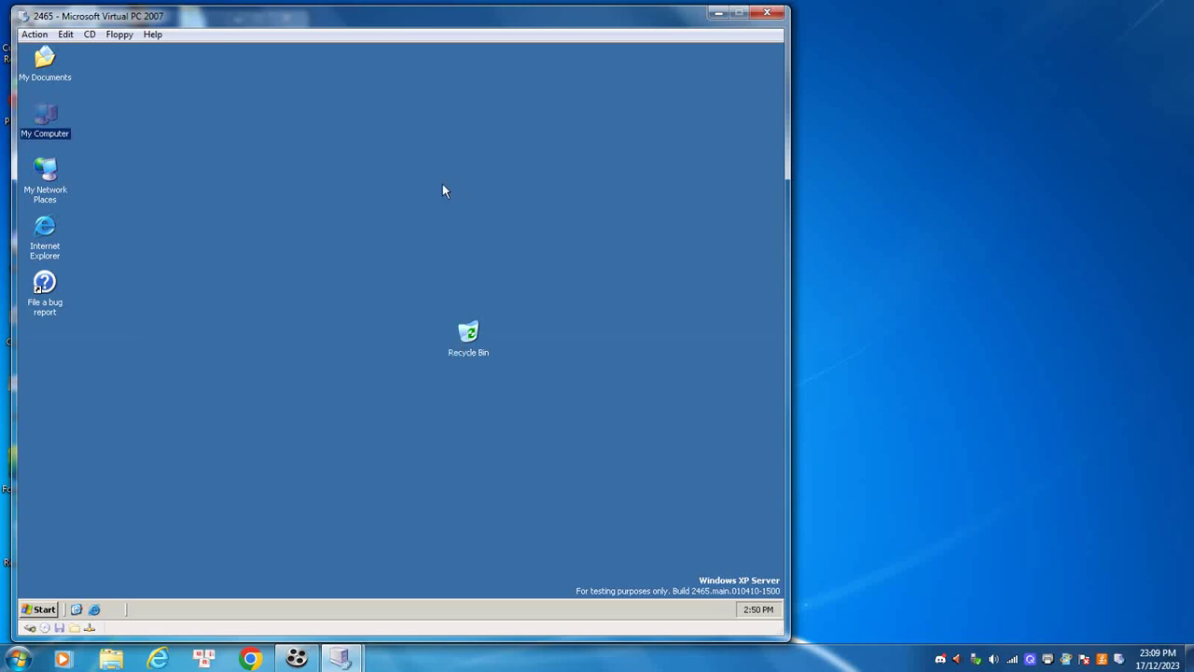
# - View the contents of My Computer and My Network Places, closing each window after viewing
pyautogui.doubleClick(42, 130)
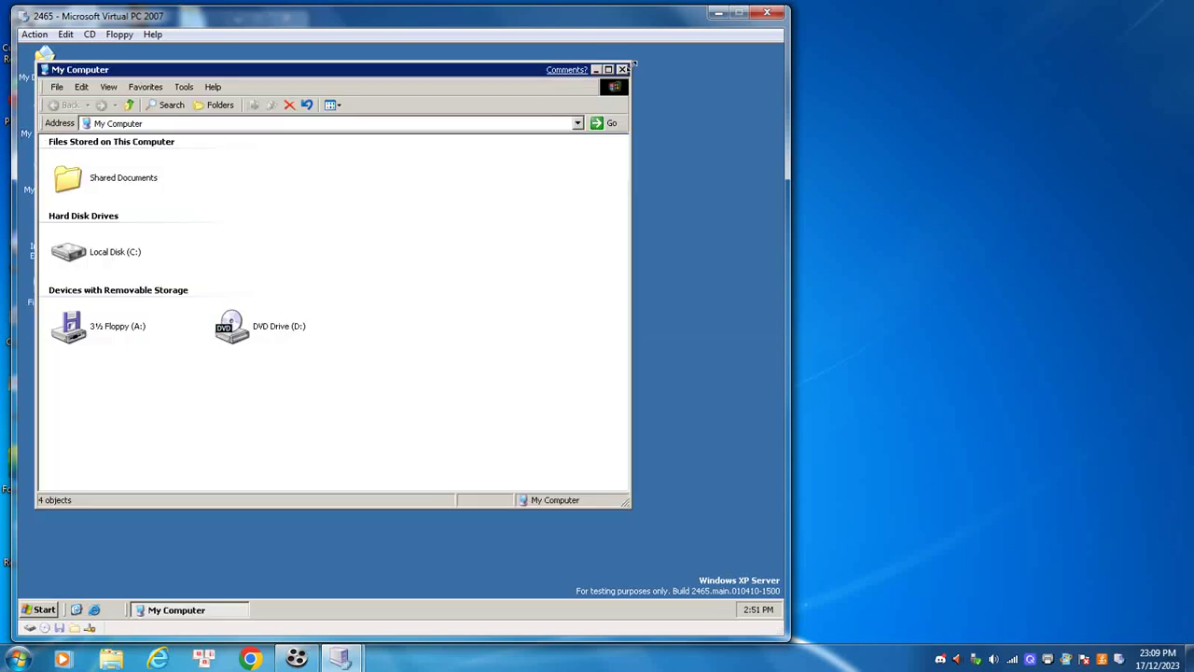
pyautogui.click(621, 69)
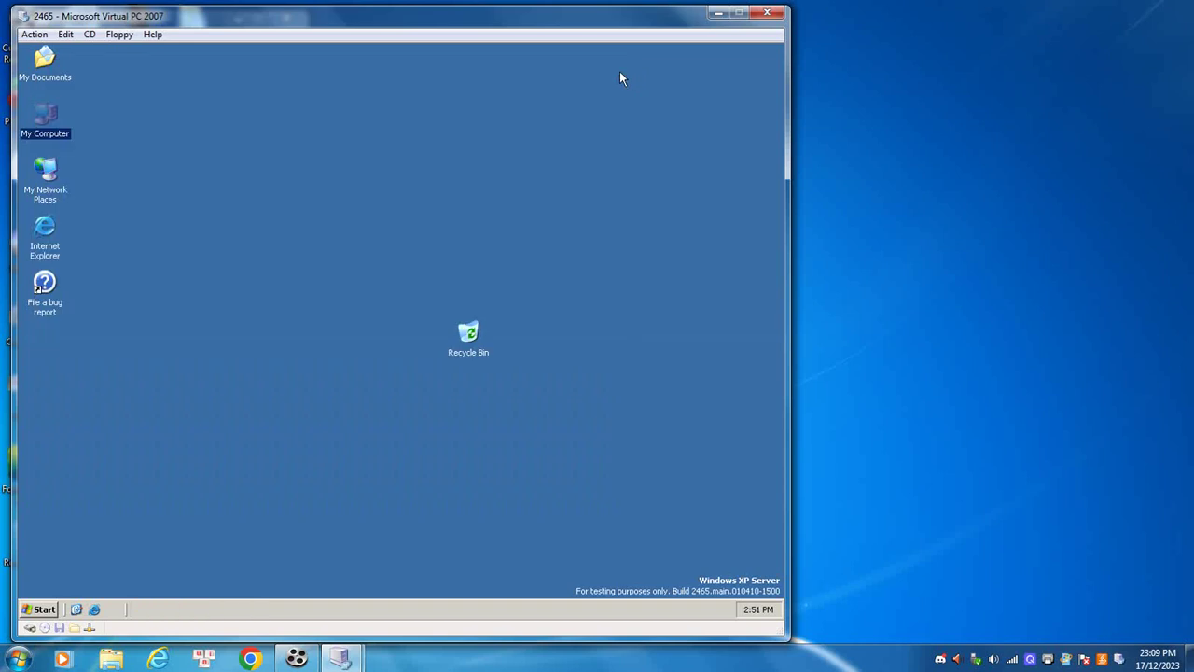
pyautogui.doubleClick(37, 171)
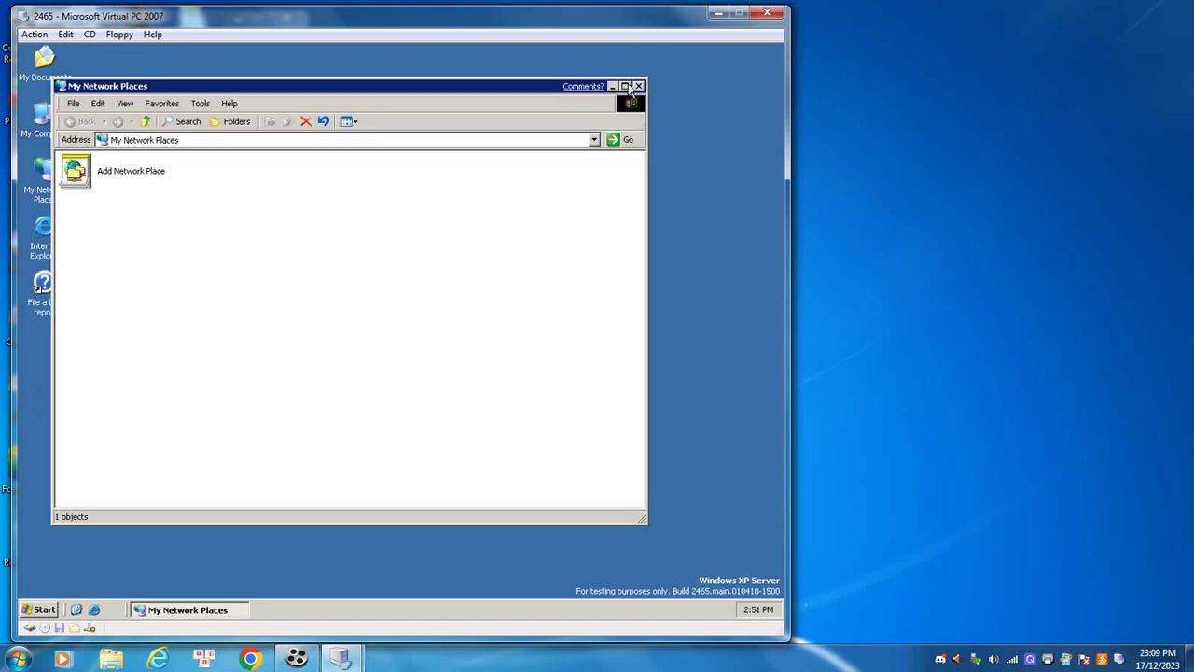
pyautogui.click(638, 86)
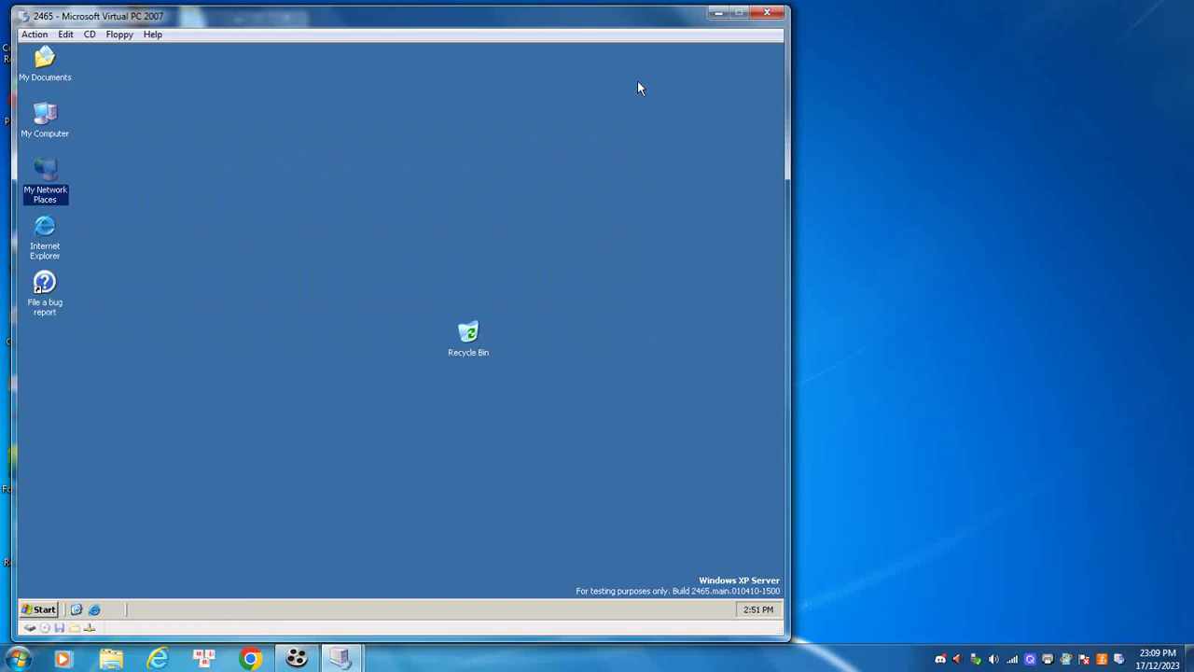
# - Open the beta bug report form from the desktop, read it through to the end and close it
pyautogui.click(53, 284)
pyautogui.doubleClick(54, 283)
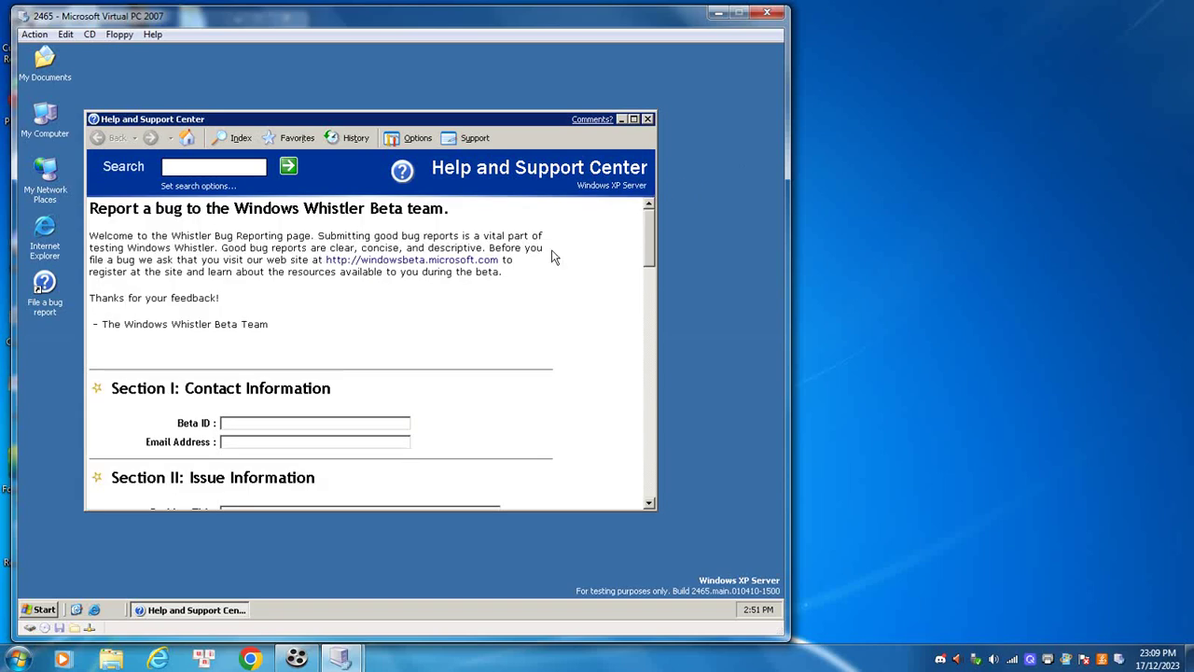
pyautogui.scroll(-15, 508, 279)
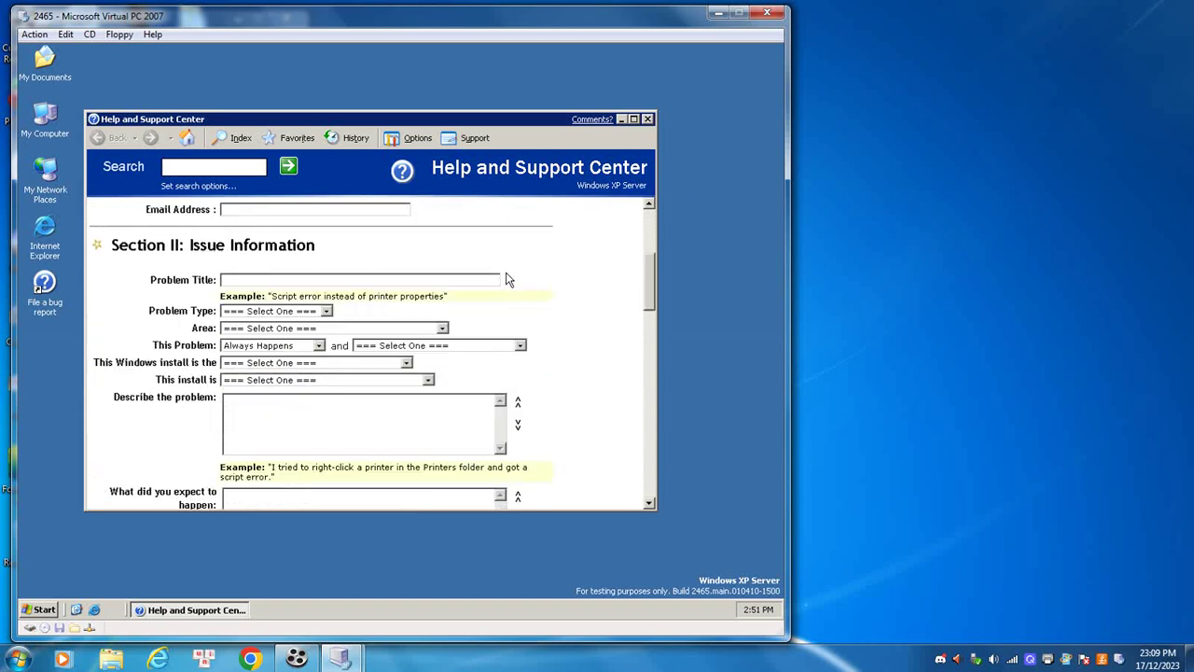
pyautogui.scroll(-15, 508, 280)
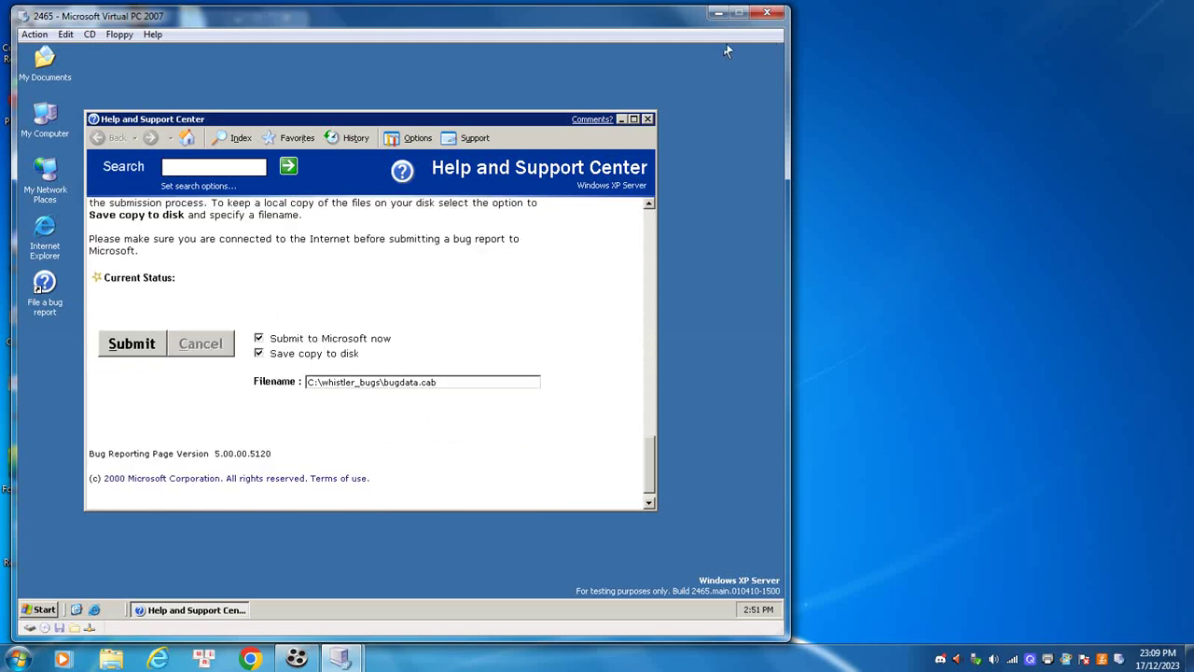
pyautogui.click(647, 119)
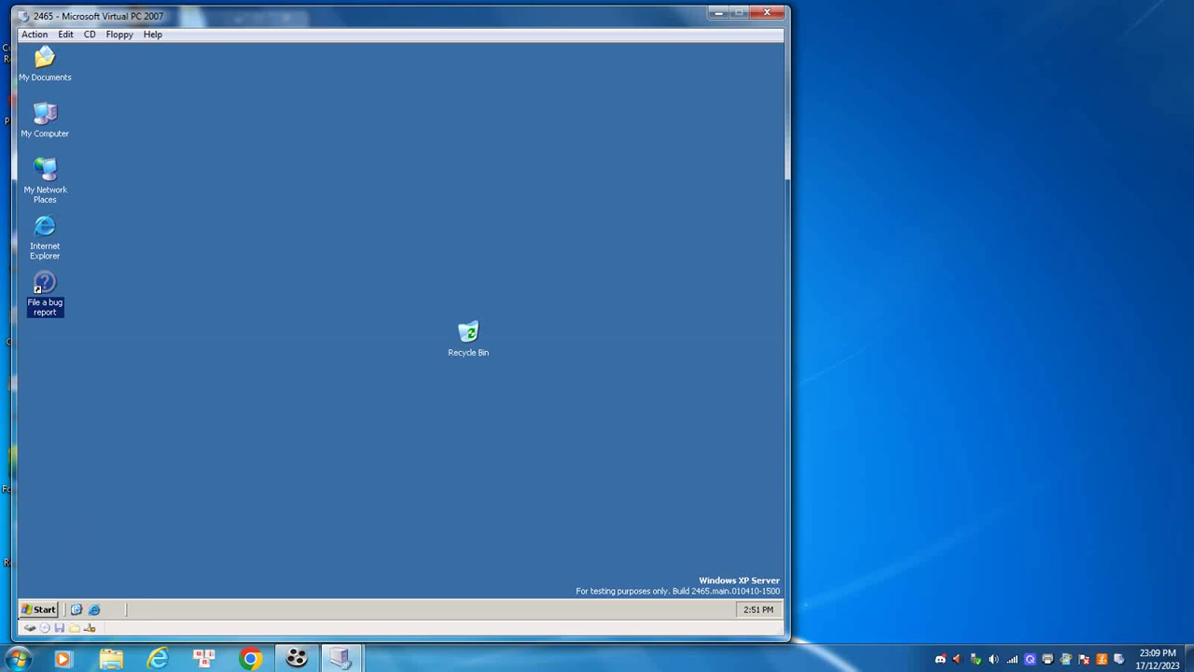
# - Run winver to check the Windows version information, and close the About Windows dialog
pyautogui.click(28, 612)
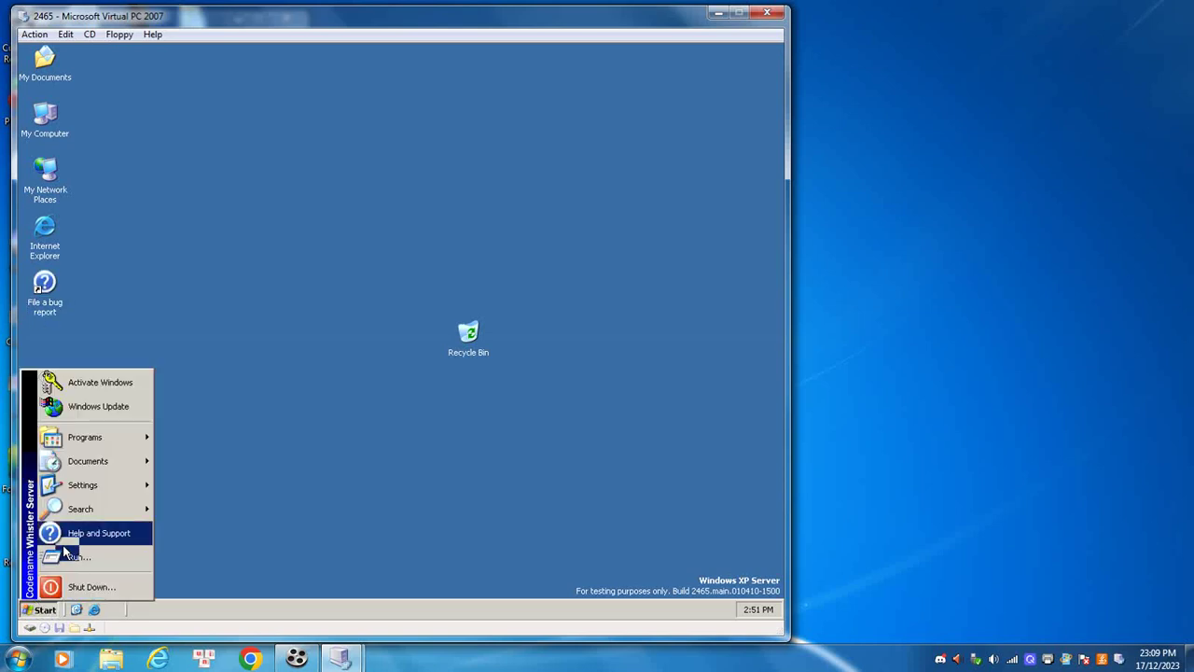
pyautogui.click(64, 552)
pyautogui.write('winver')
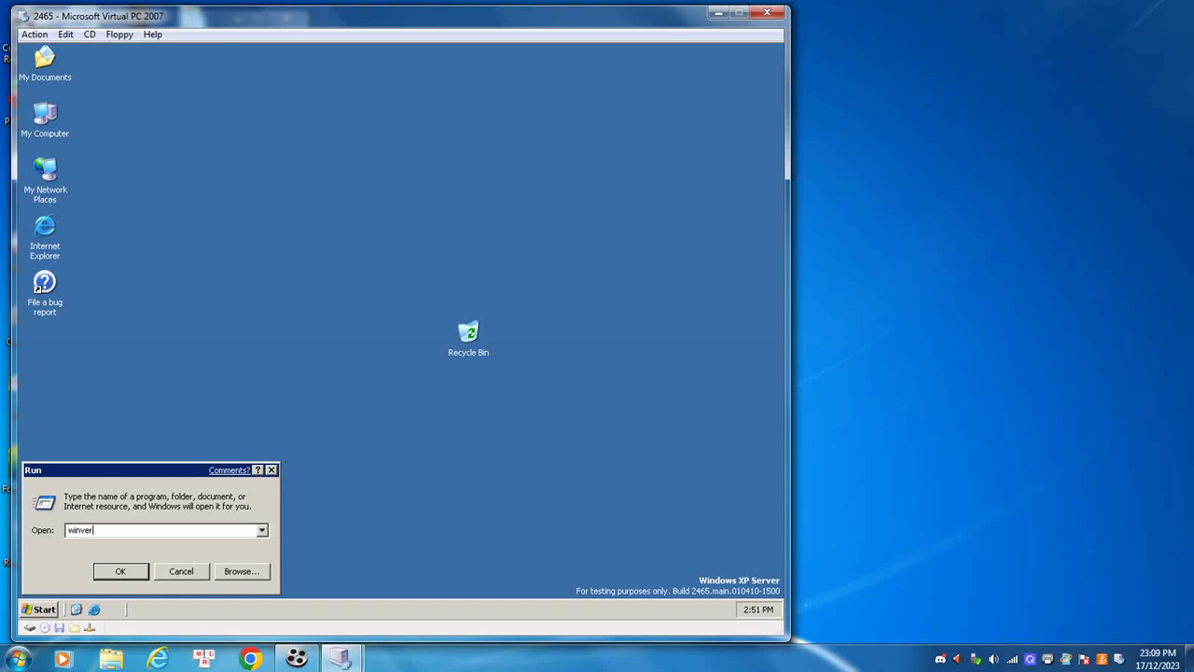
pyautogui.press('Return')
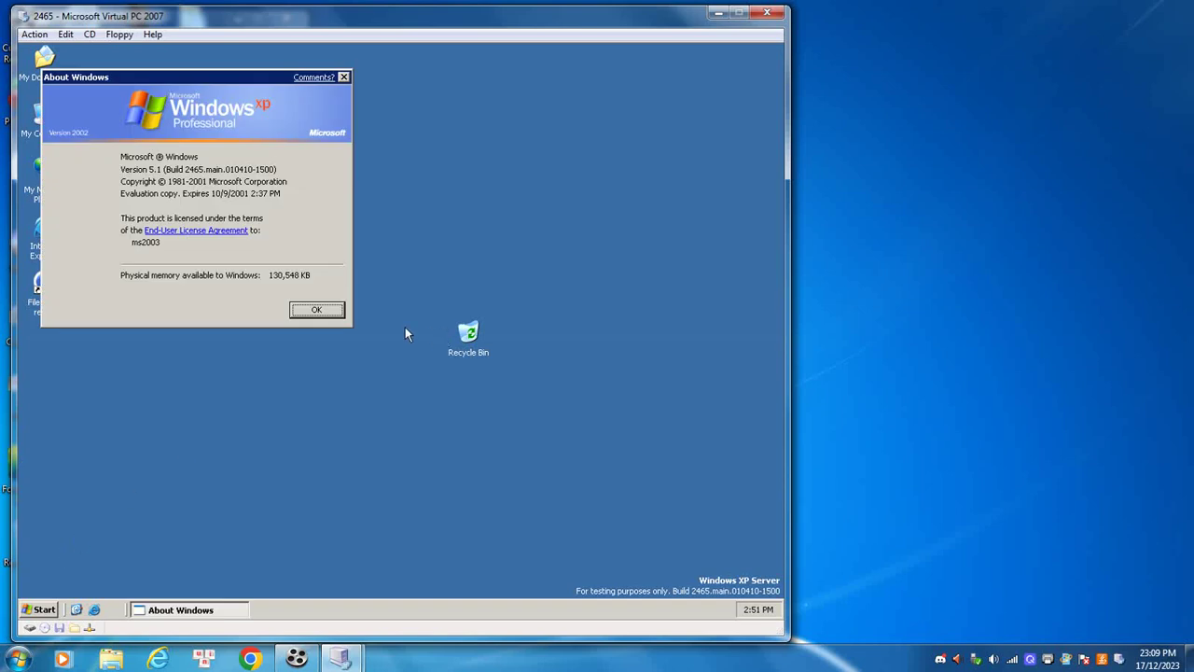
pyautogui.click(316, 309)
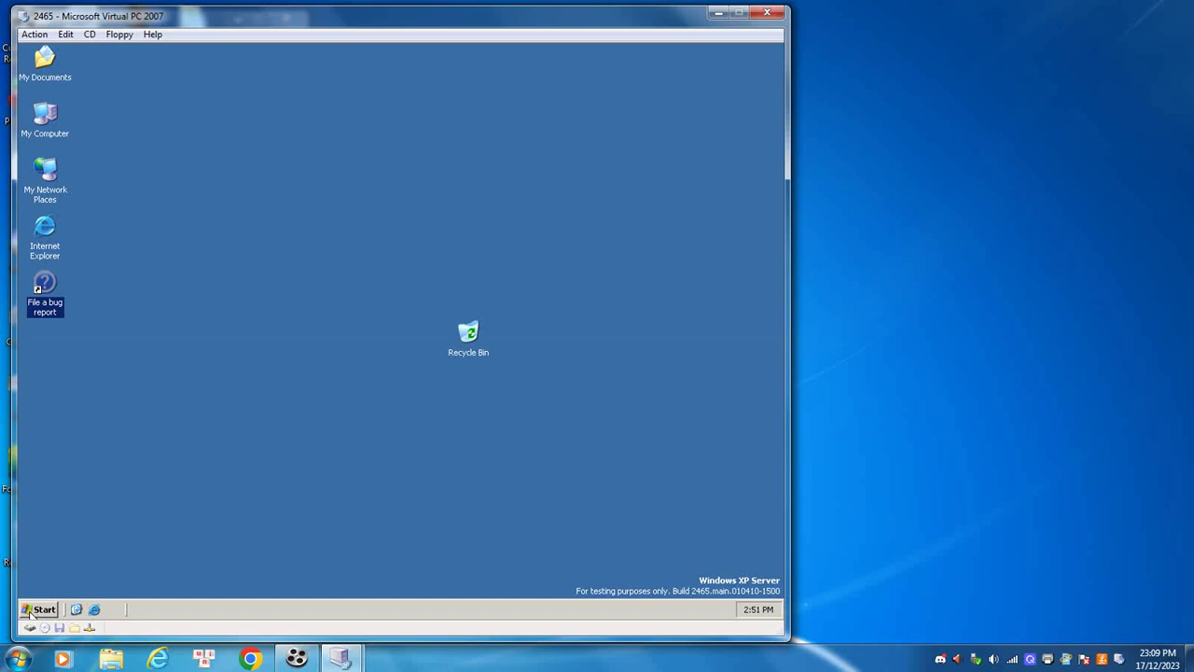
# - Open the Control Panel and review the Sound, Display, Mouse and General pages of Accessibility Options, then close the dialog
pyautogui.click(30, 611)
pyautogui.moveTo(116, 486)
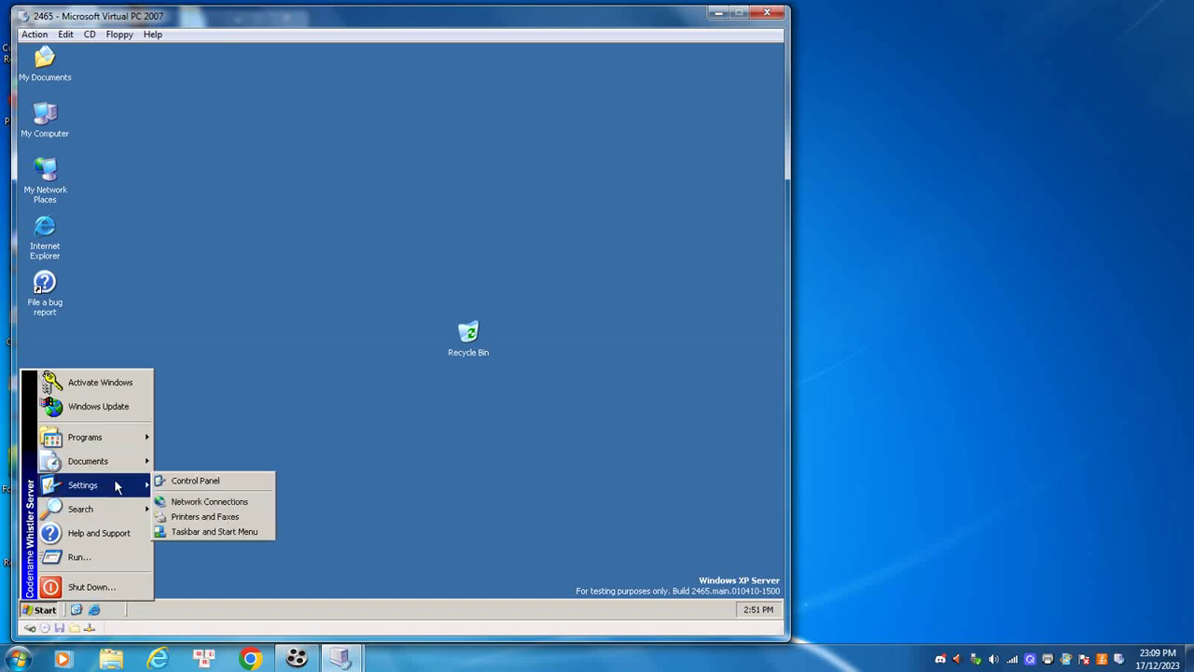
pyautogui.click(175, 481)
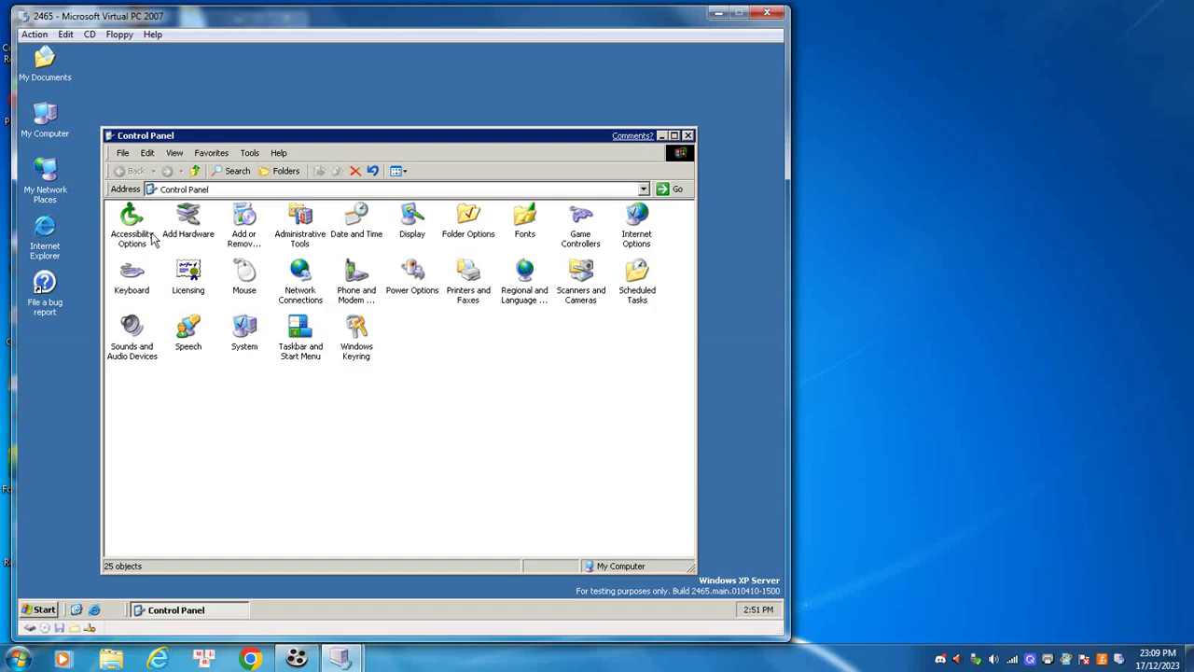
pyautogui.doubleClick(144, 235)
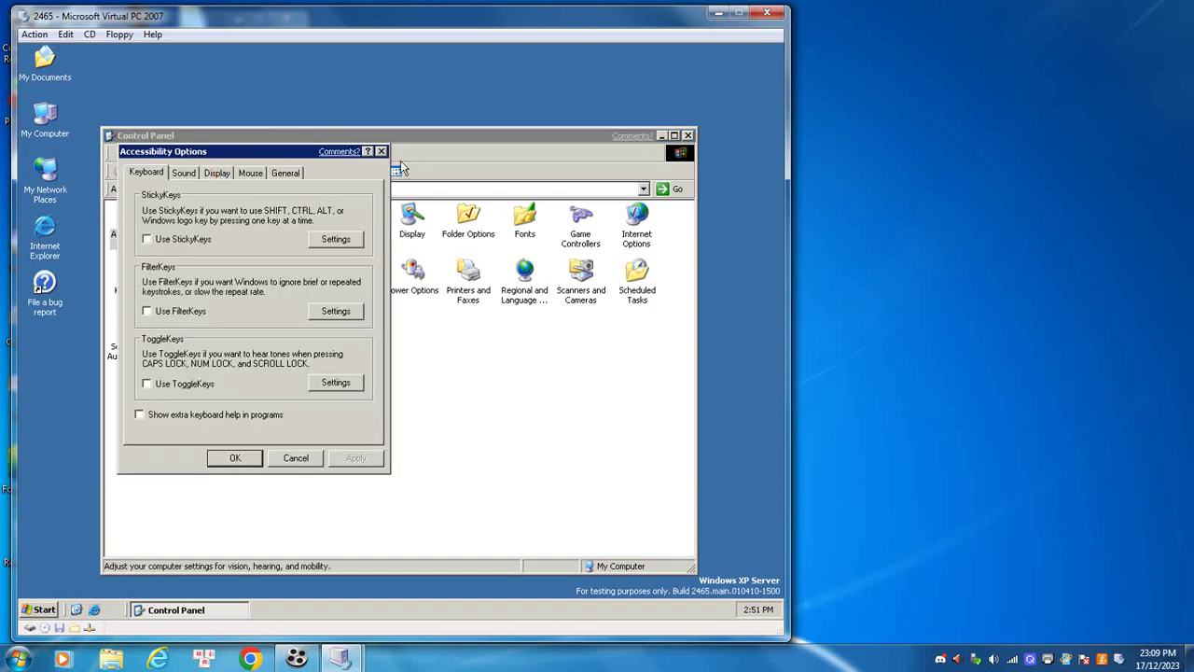
pyautogui.click(184, 175)
pyautogui.click(214, 178)
pyautogui.click(248, 176)
pyautogui.click(289, 177)
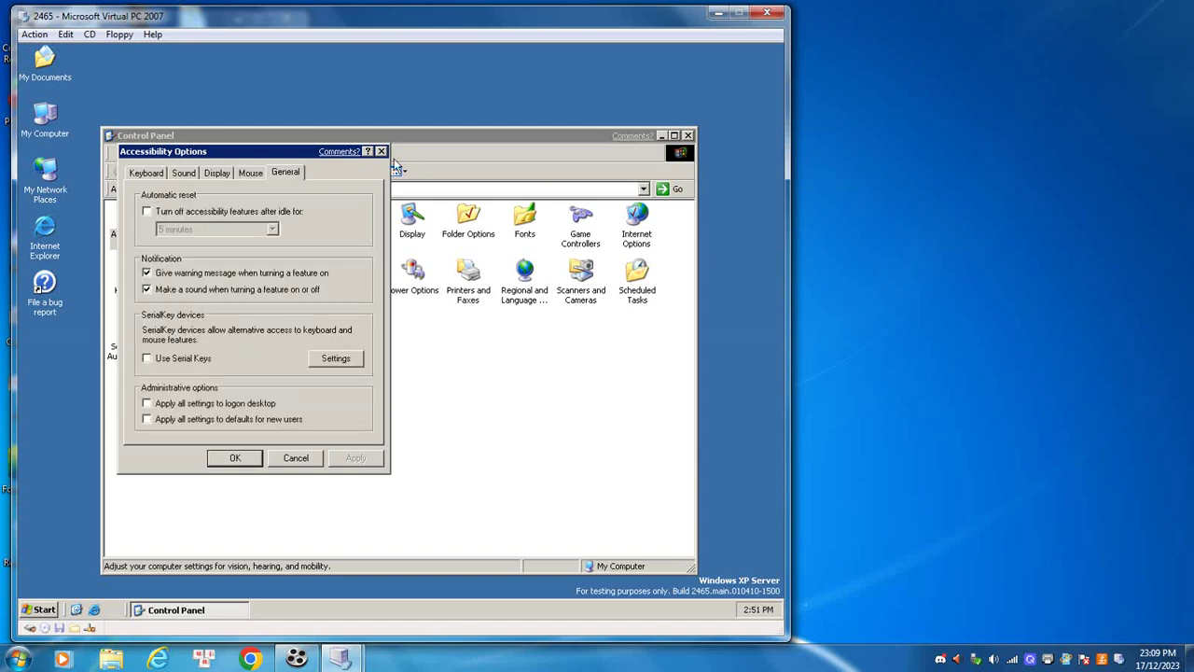
pyautogui.click(381, 152)
# - View the Add Hardware Wizard's welcome page and the Add or Remove Programs list without making changes
pyautogui.click(207, 235)
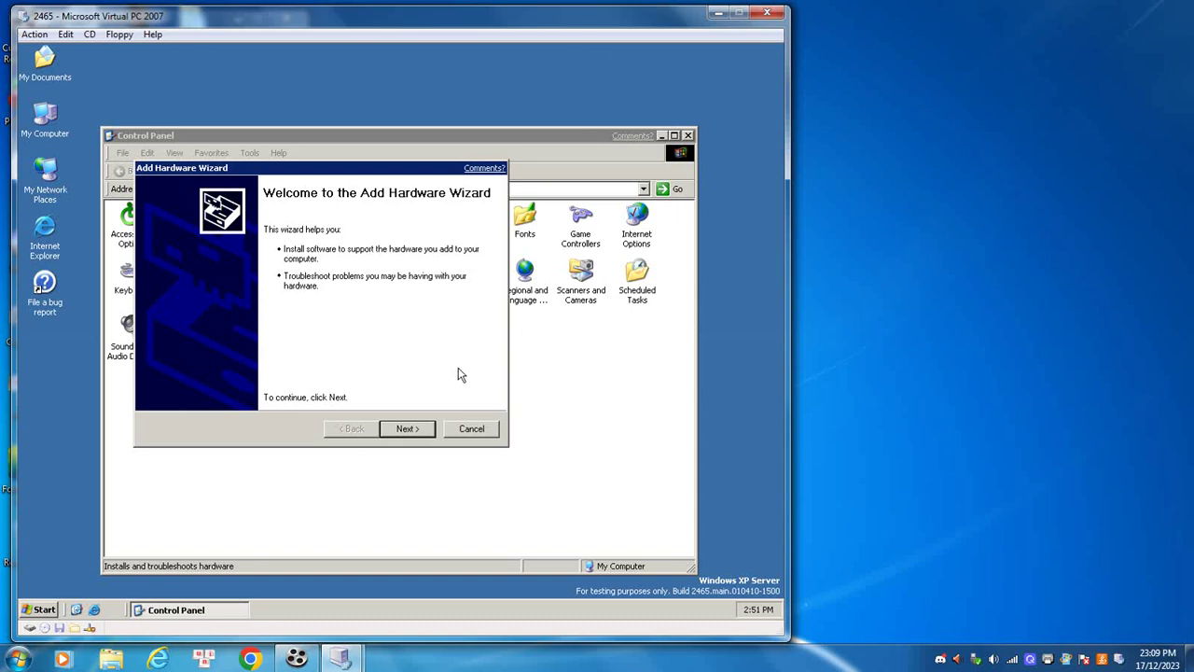
pyautogui.click(476, 428)
pyautogui.doubleClick(257, 246)
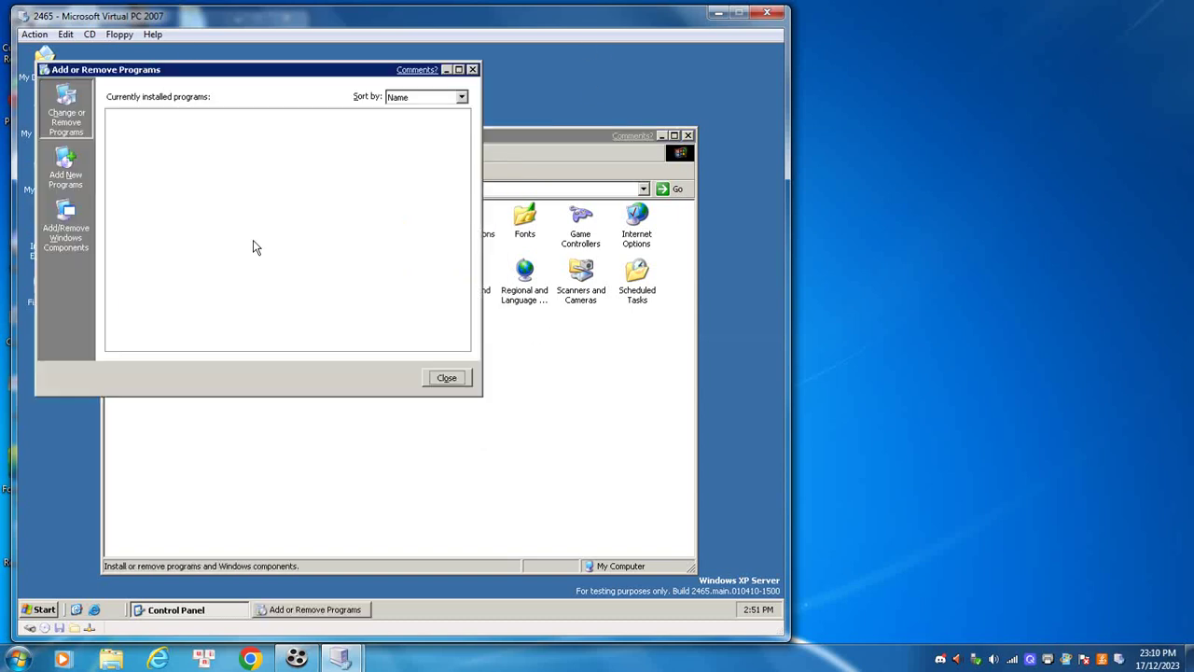
pyautogui.click(472, 70)
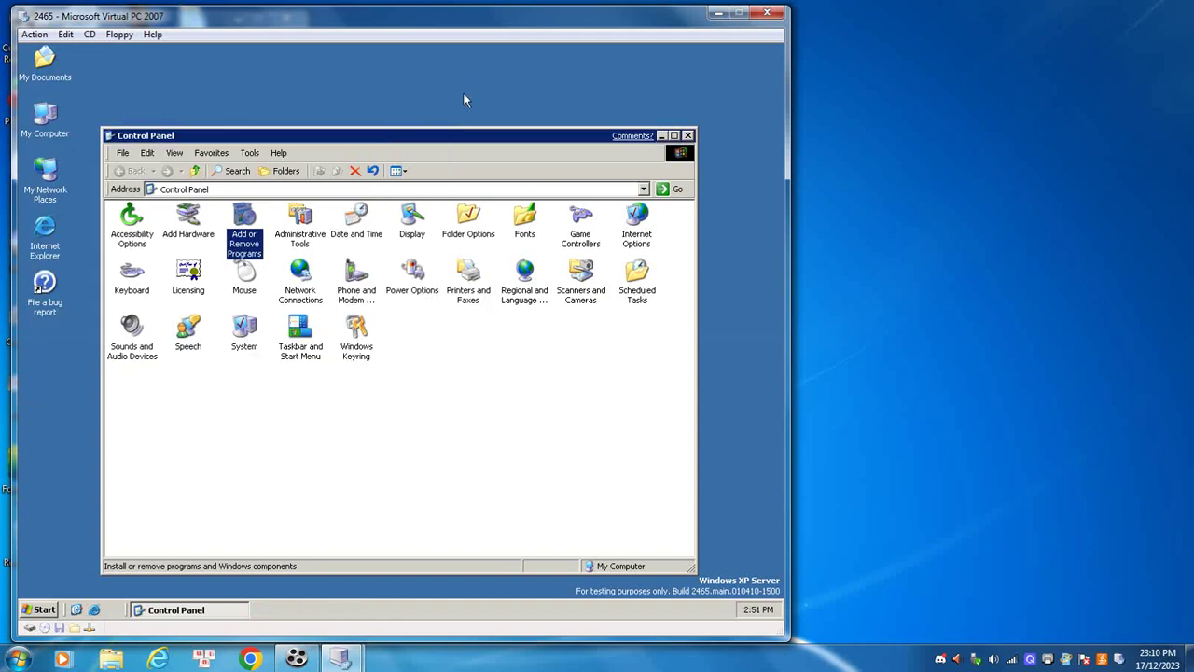
# - Open Administrative Tools and view Cluster Administrator, closing it without connecting to a cluster
pyautogui.doubleClick(310, 230)
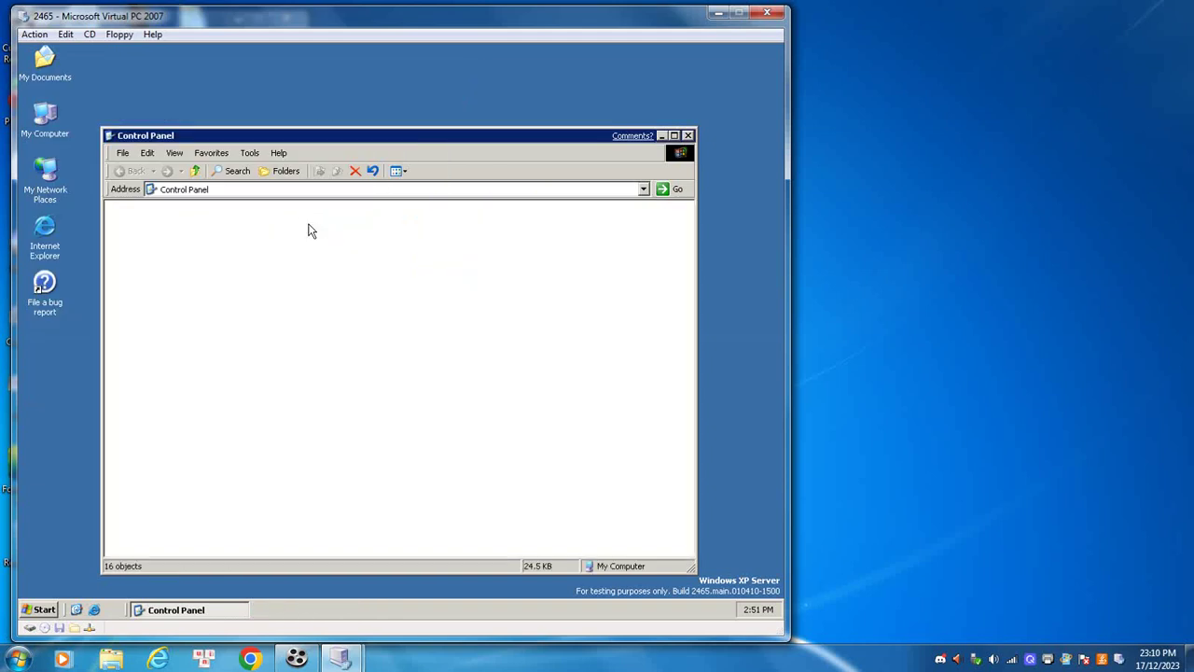
pyautogui.click(119, 221)
pyautogui.doubleClick(119, 221)
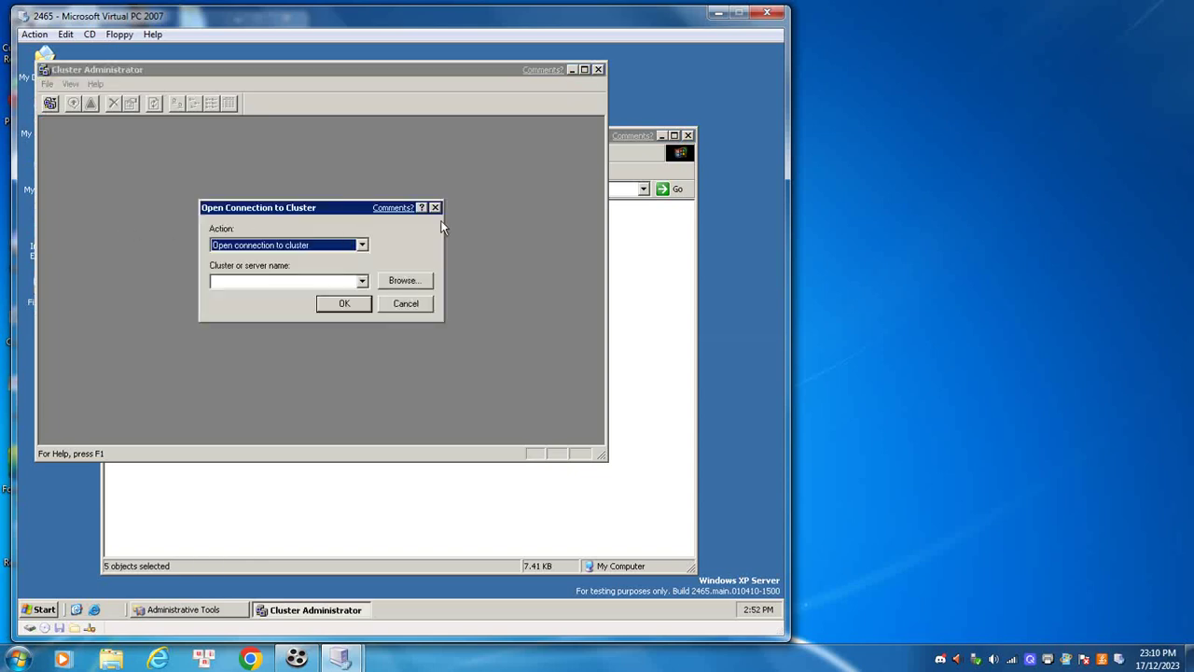
pyautogui.click(437, 209)
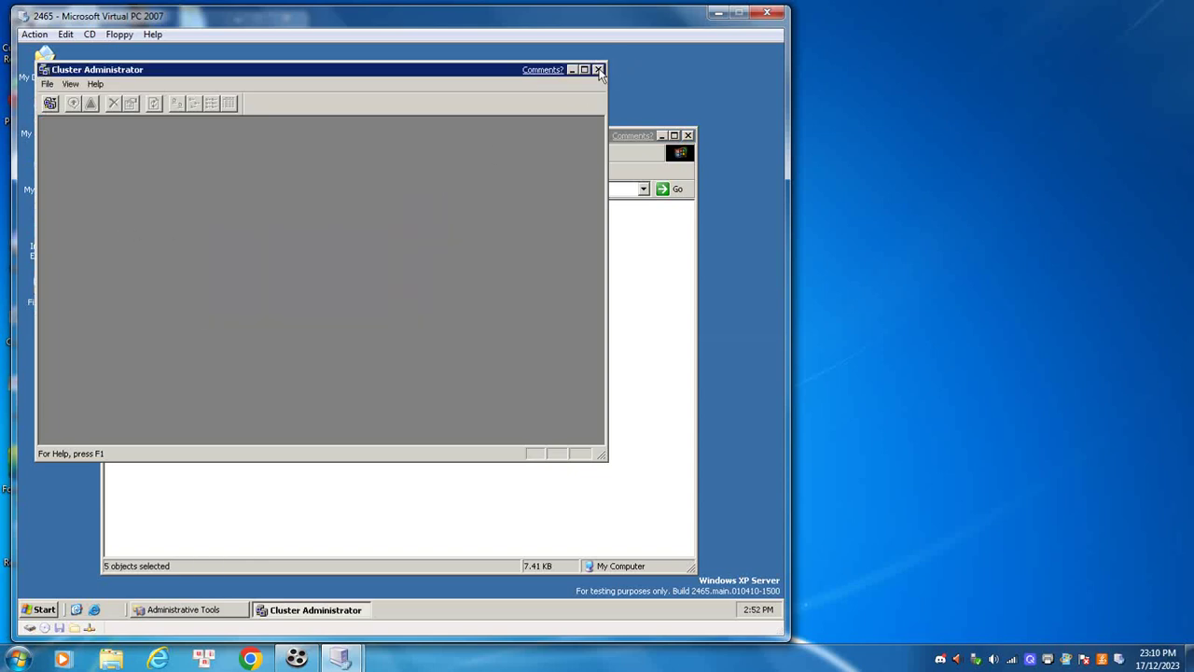
pyautogui.click(598, 69)
# - View the Component Services console from Administrative Tools and close it
pyautogui.click(373, 224)
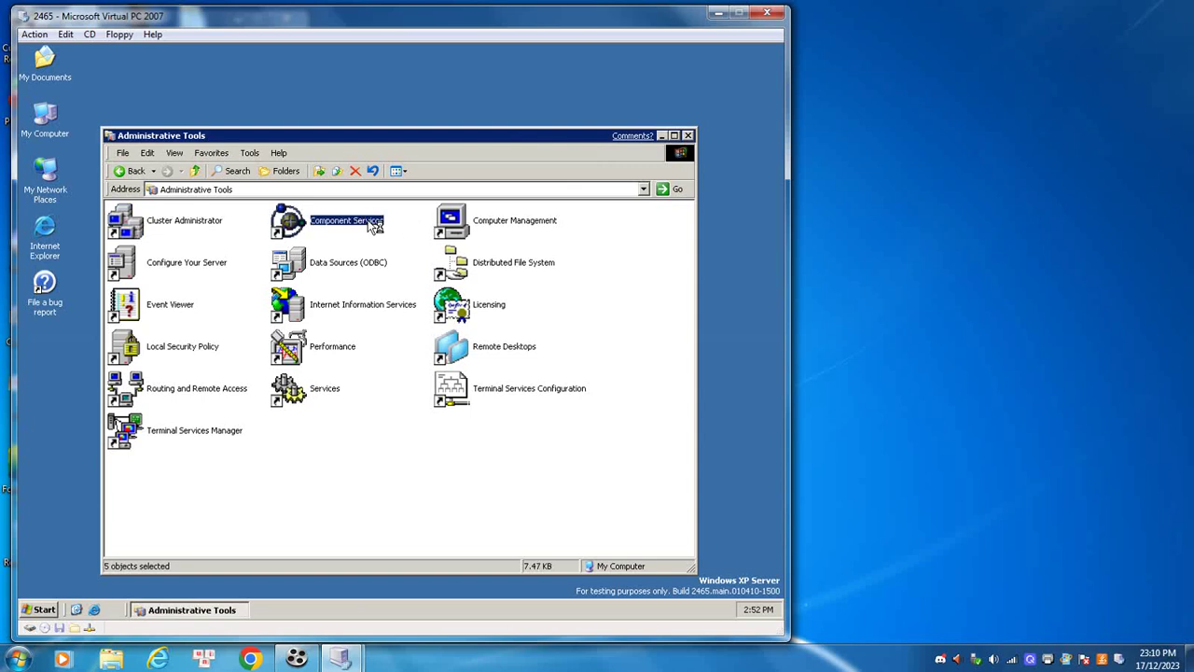
pyautogui.doubleClick(376, 227)
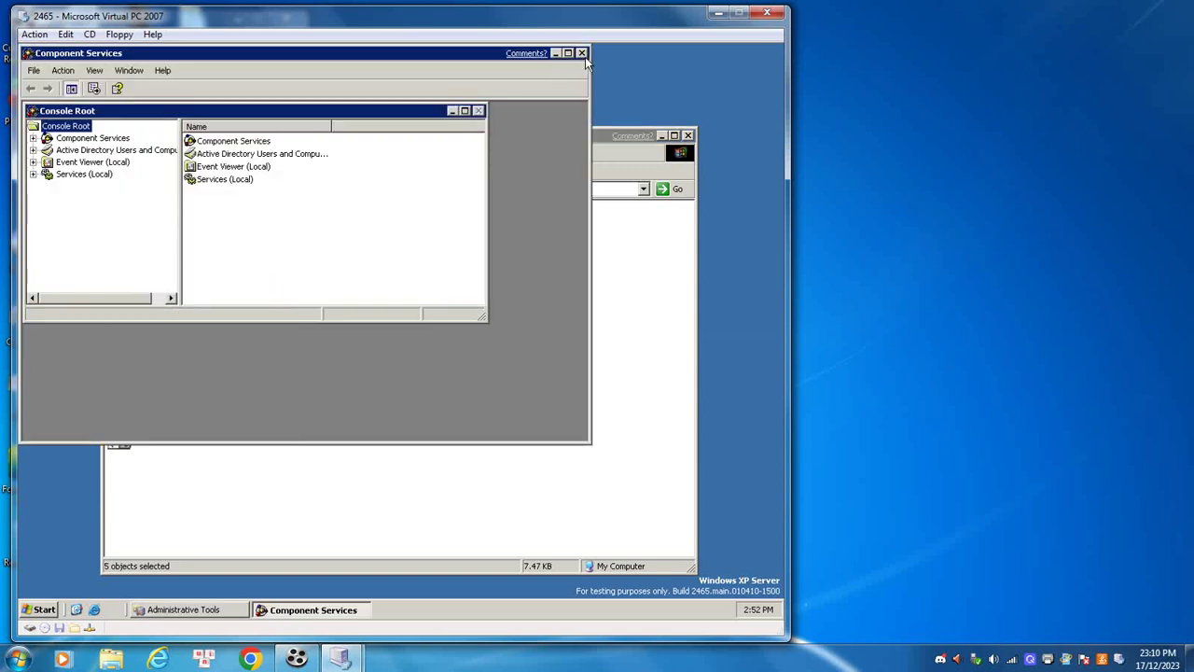
pyautogui.click(581, 53)
# - View and close the ODBC Data Source Administrator, then open the Distributed File System console
pyautogui.doubleClick(326, 261)
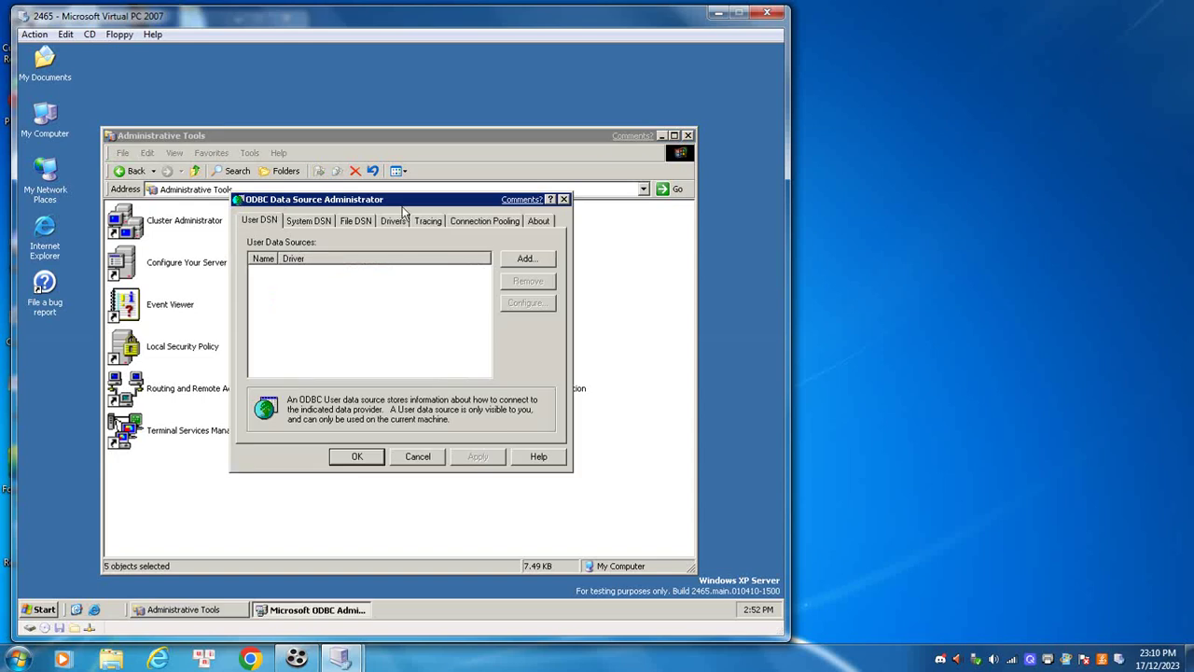
pyautogui.click(563, 201)
pyautogui.doubleClick(519, 264)
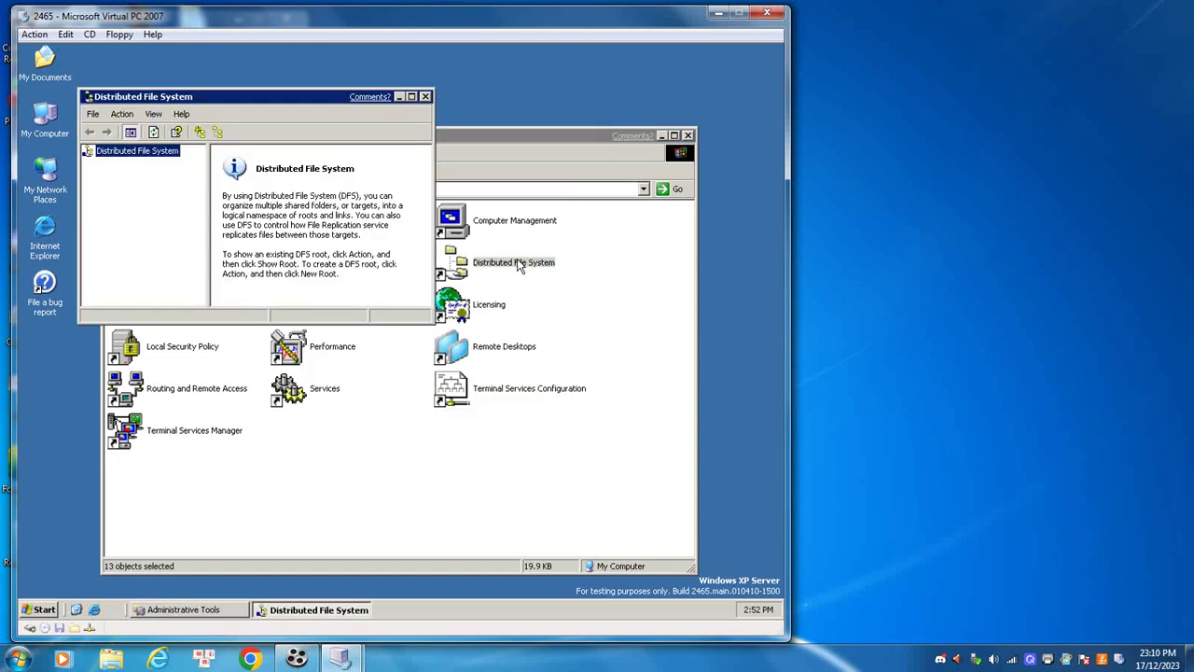
# - Close the Distributed File System console, and view and close the Internet Information Services and Event Viewer consoles
pyautogui.click(424, 96)
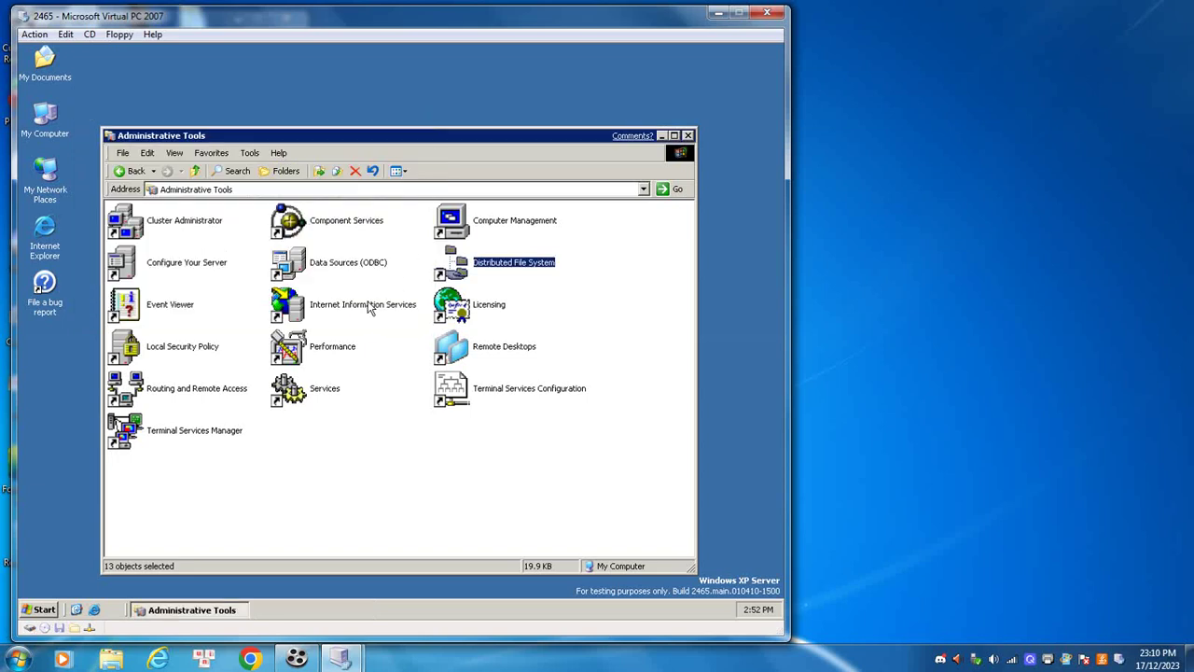
pyautogui.click(396, 312)
pyautogui.doubleClick(399, 312)
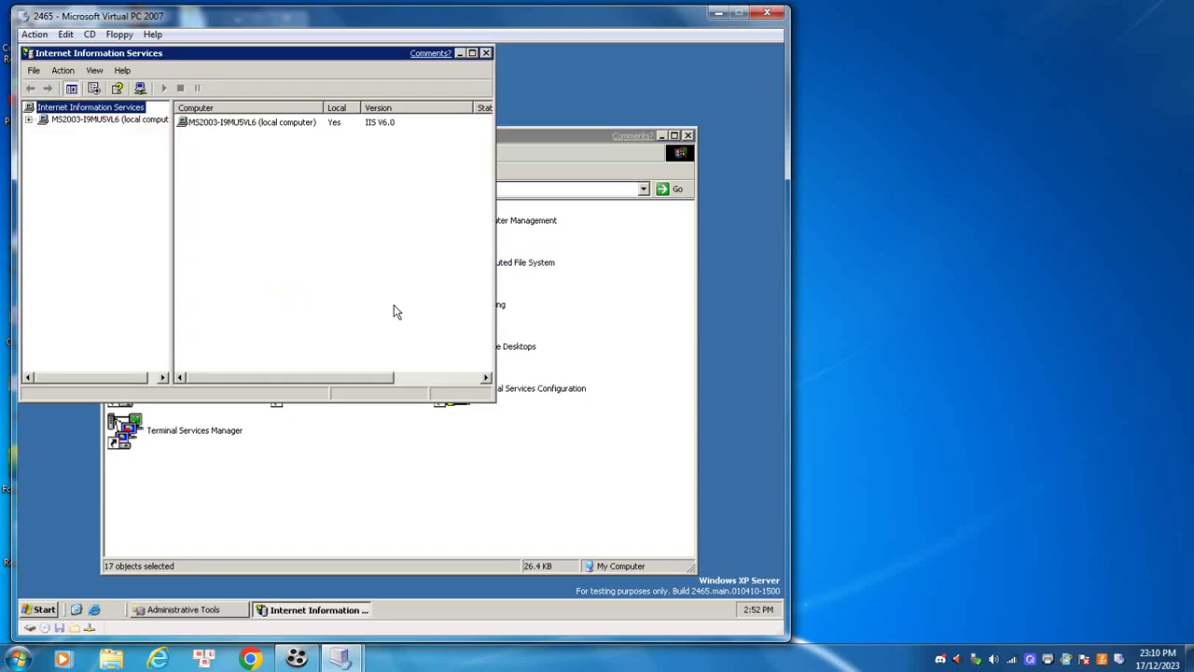
pyautogui.click(486, 53)
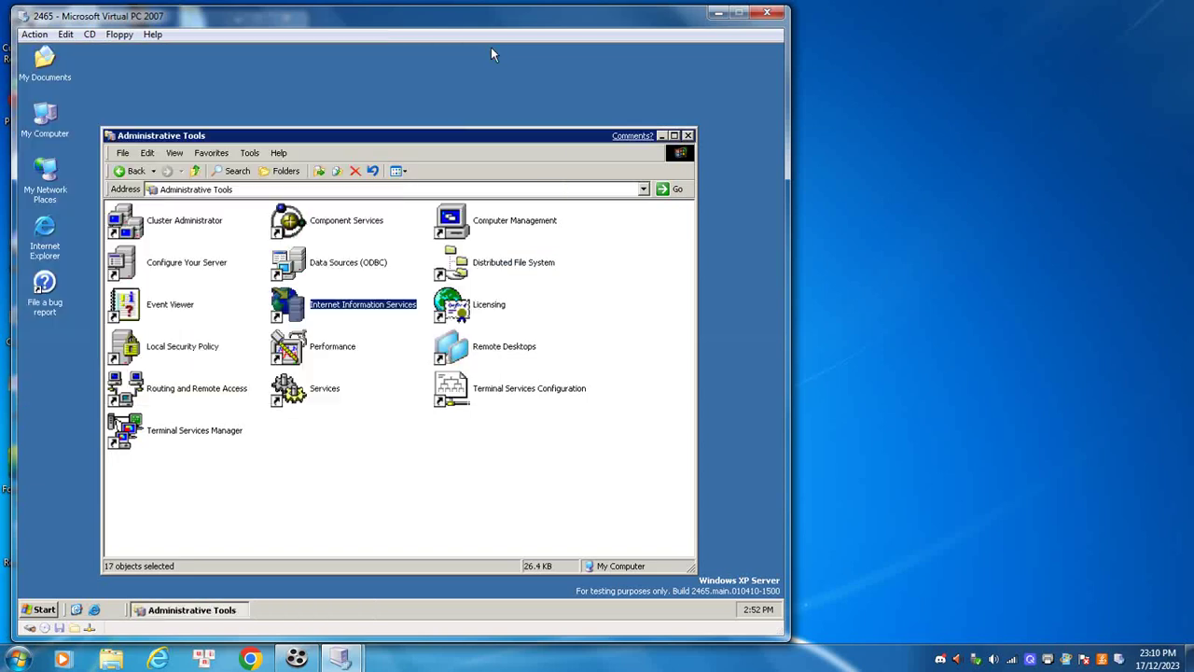
pyautogui.doubleClick(164, 306)
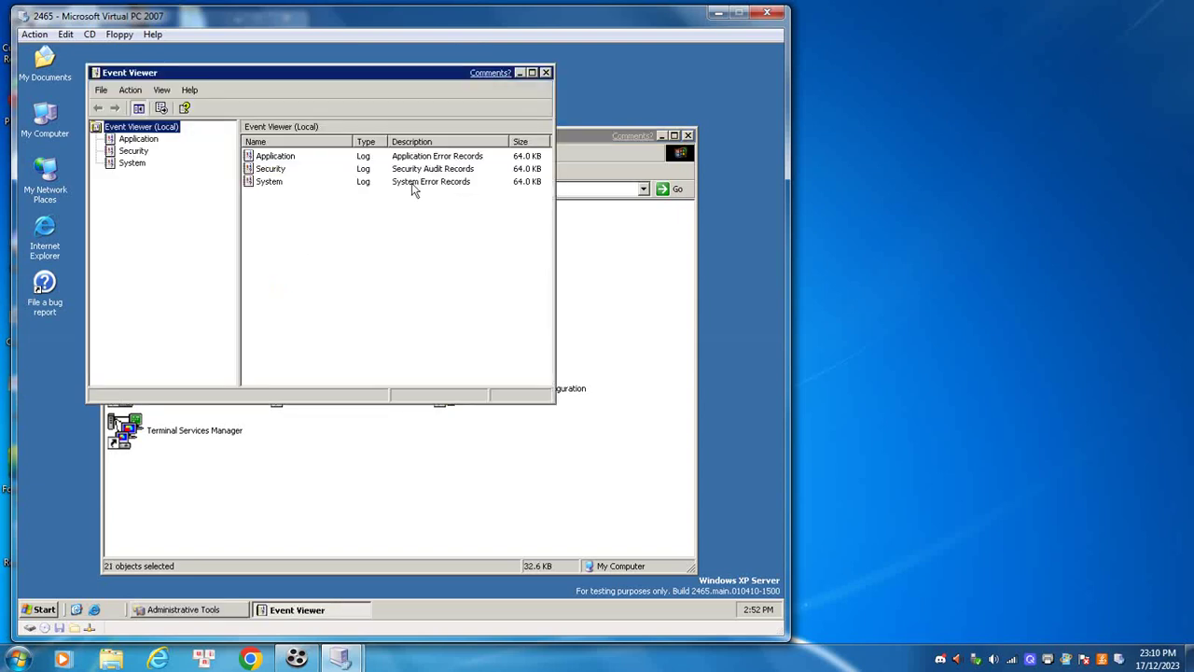
pyautogui.click(548, 73)
# - View the Remote Desktops and Services consoles from Administrative Tools, closing each one
pyautogui.click(444, 347)
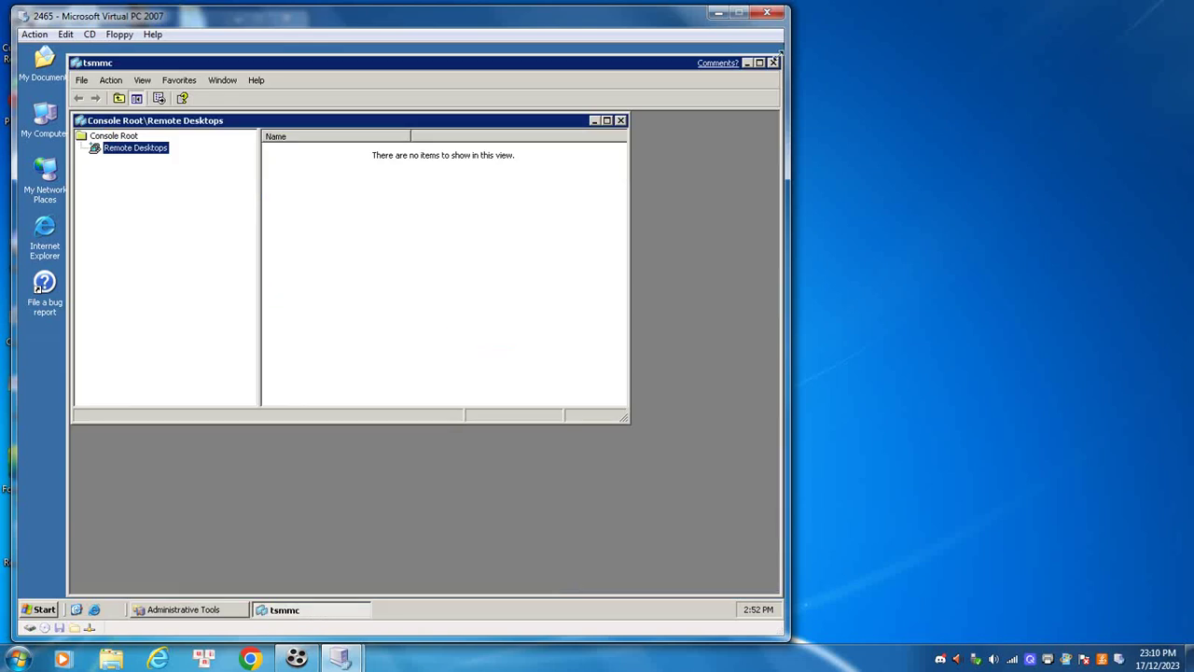
pyautogui.click(774, 65)
pyautogui.click(322, 396)
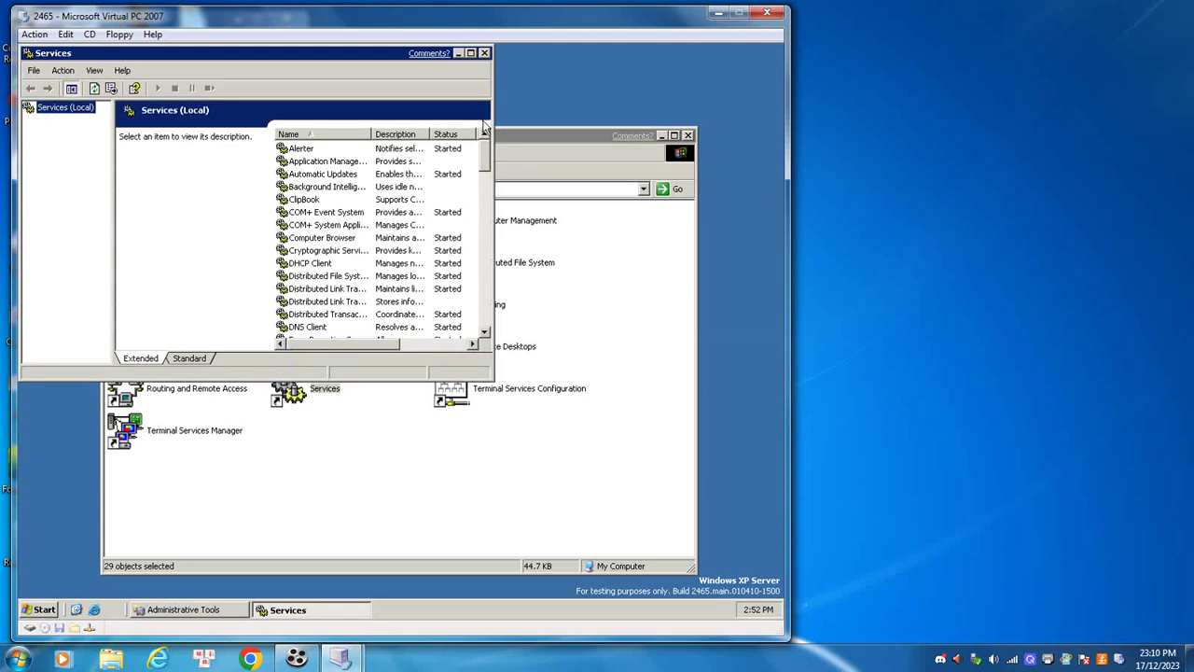
pyautogui.click(483, 63)
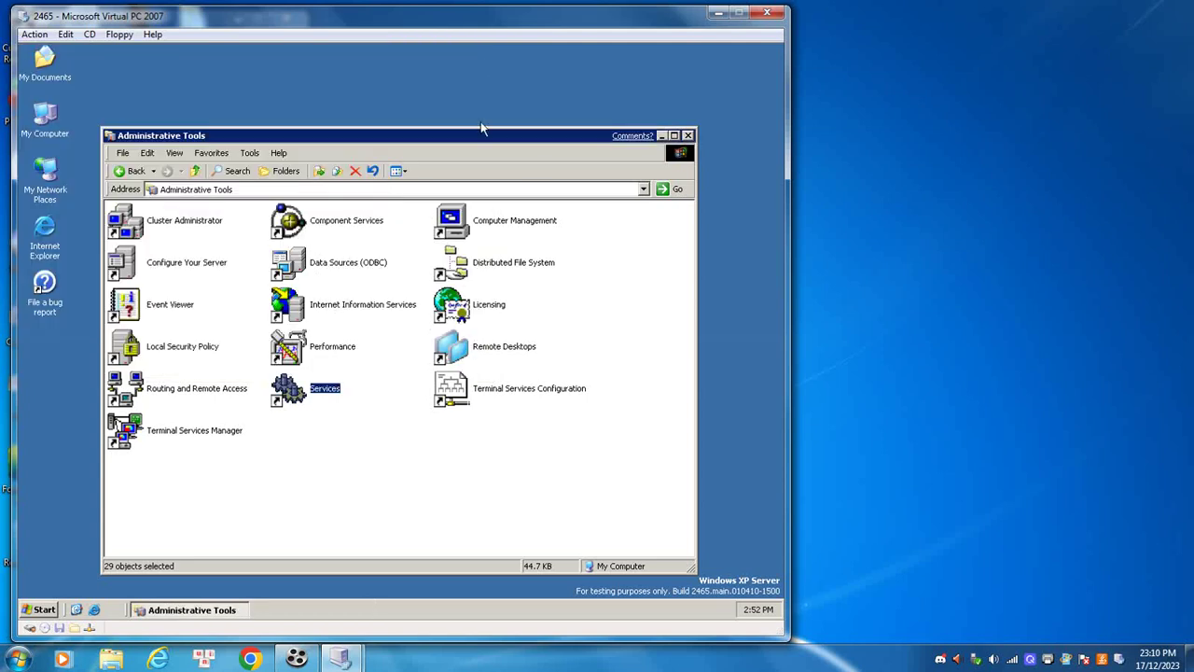
# - Open Computer Management and view the local computer's General, Network Identification and Advanced properties, closing them without changes
pyautogui.click(485, 220)
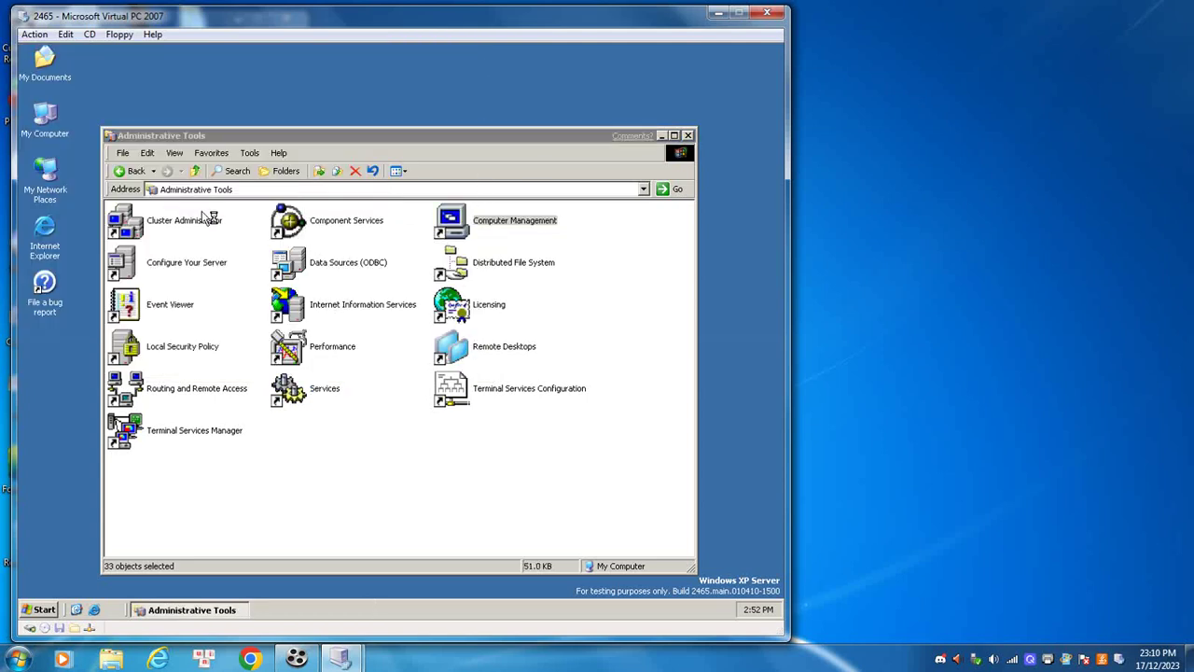
pyautogui.rightClick(163, 166)
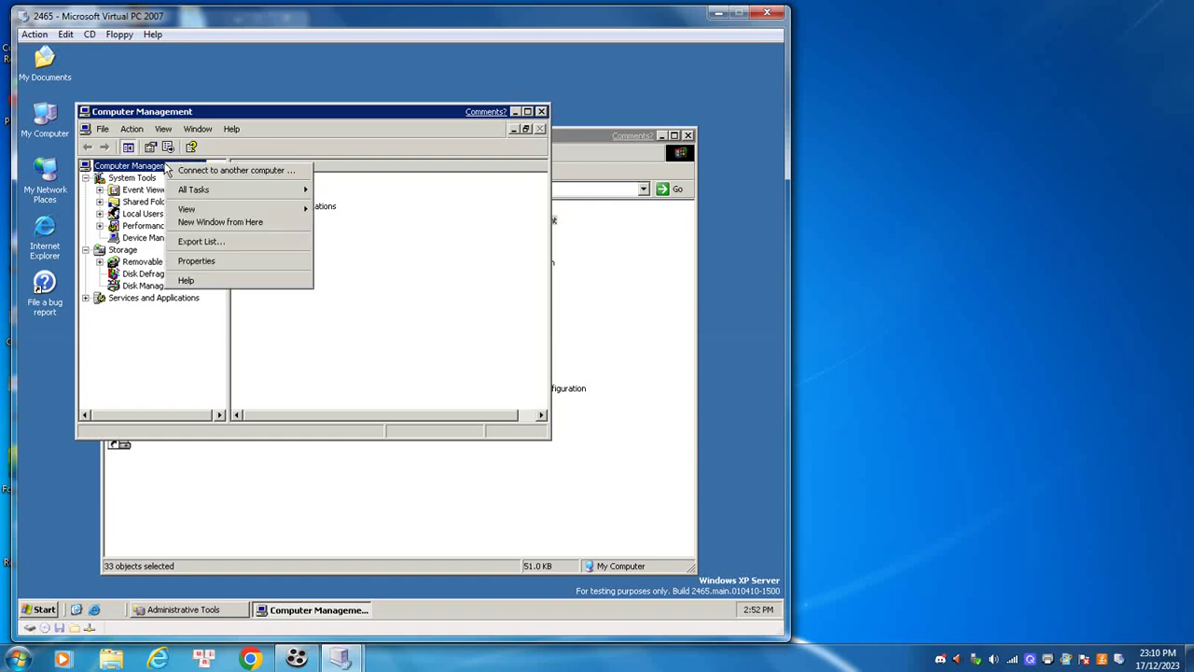
pyautogui.click(184, 259)
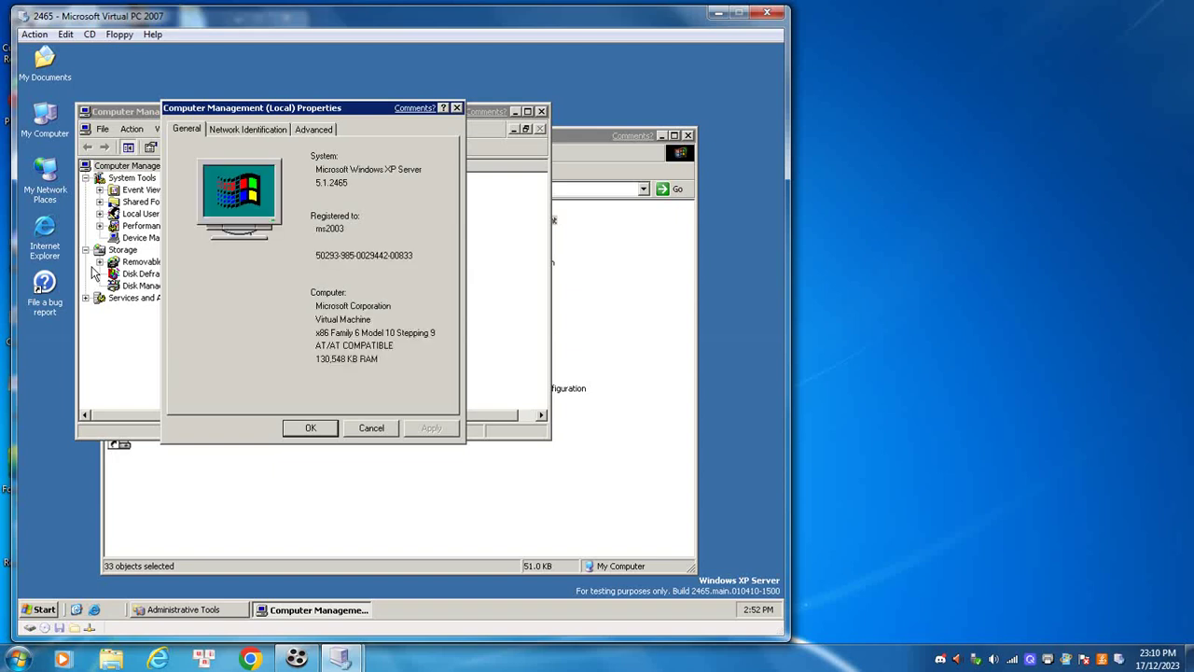
pyautogui.click(260, 132)
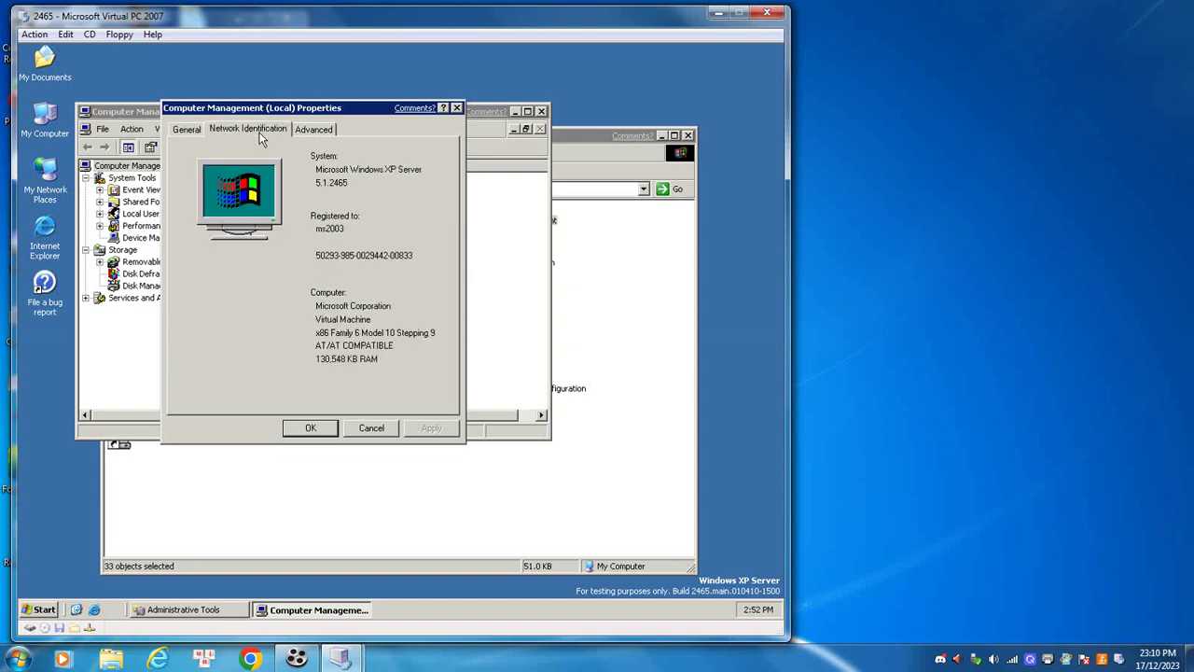
pyautogui.click(315, 130)
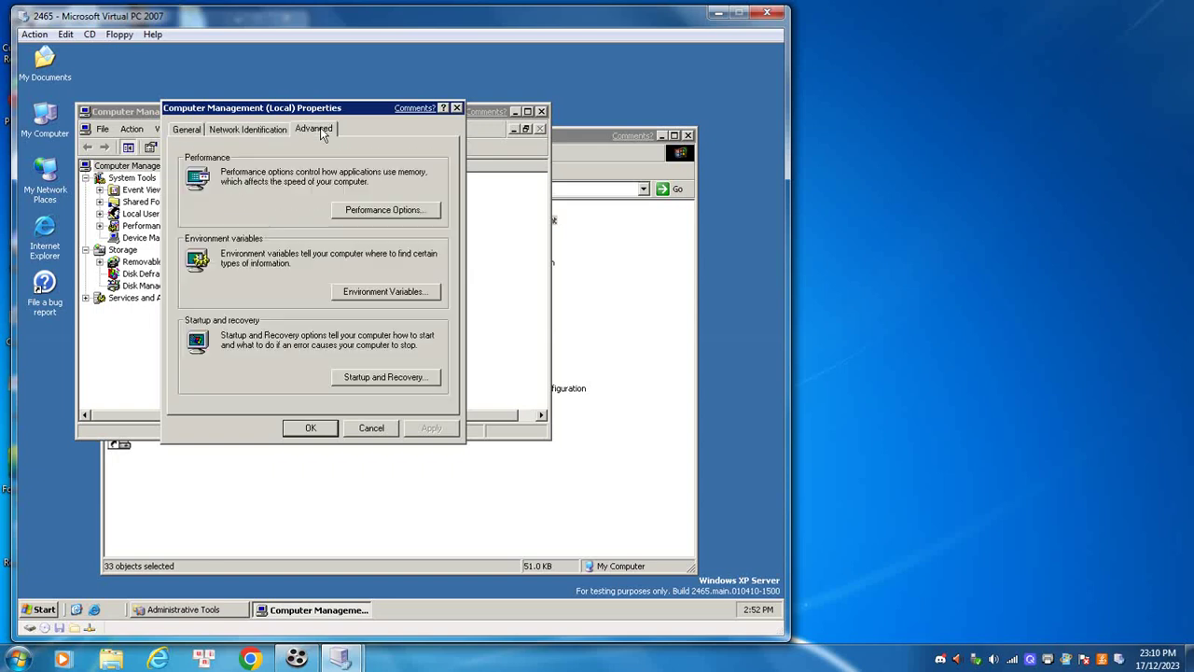
pyautogui.click(456, 109)
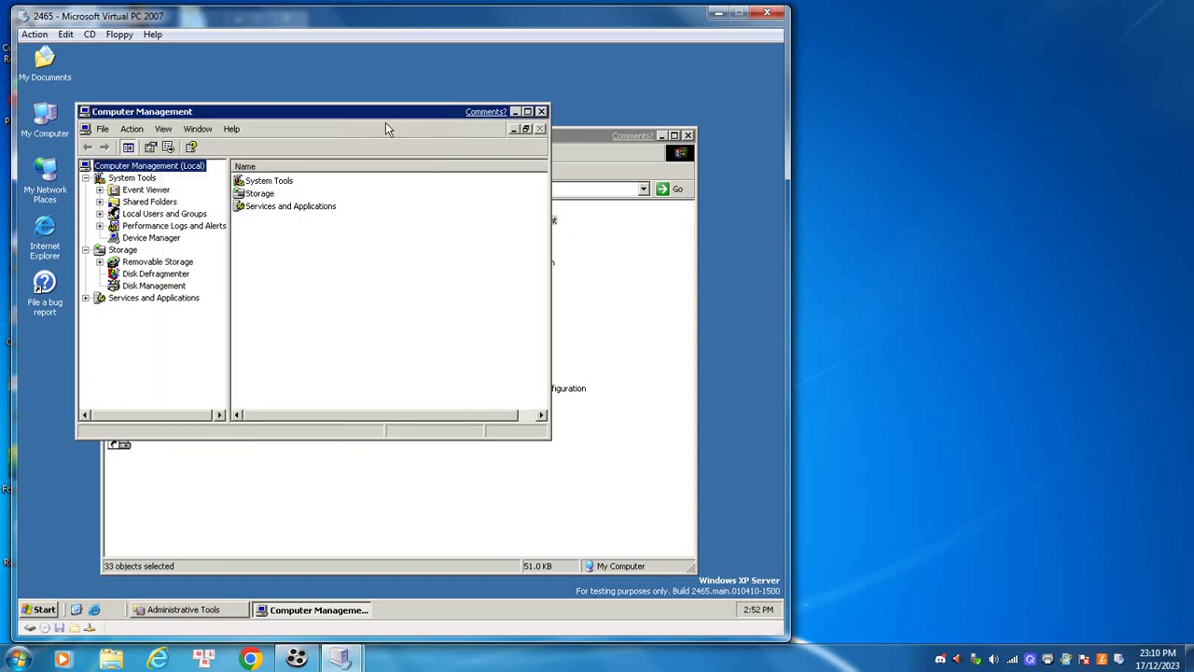
# - Browse the System Tools in Computer Management: Event Viewer, Shared Folders, Local Users and Groups, Performance Logs and Alerts, and Device Manager
pyautogui.click(133, 179)
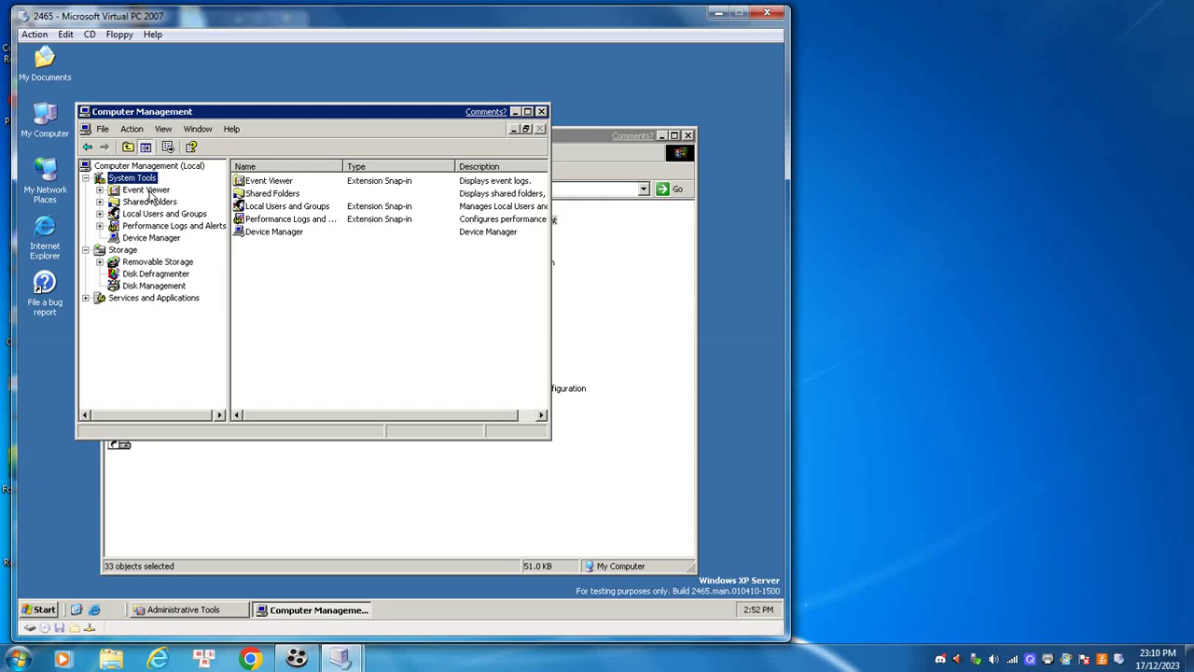
pyautogui.click(148, 190)
pyautogui.click(152, 202)
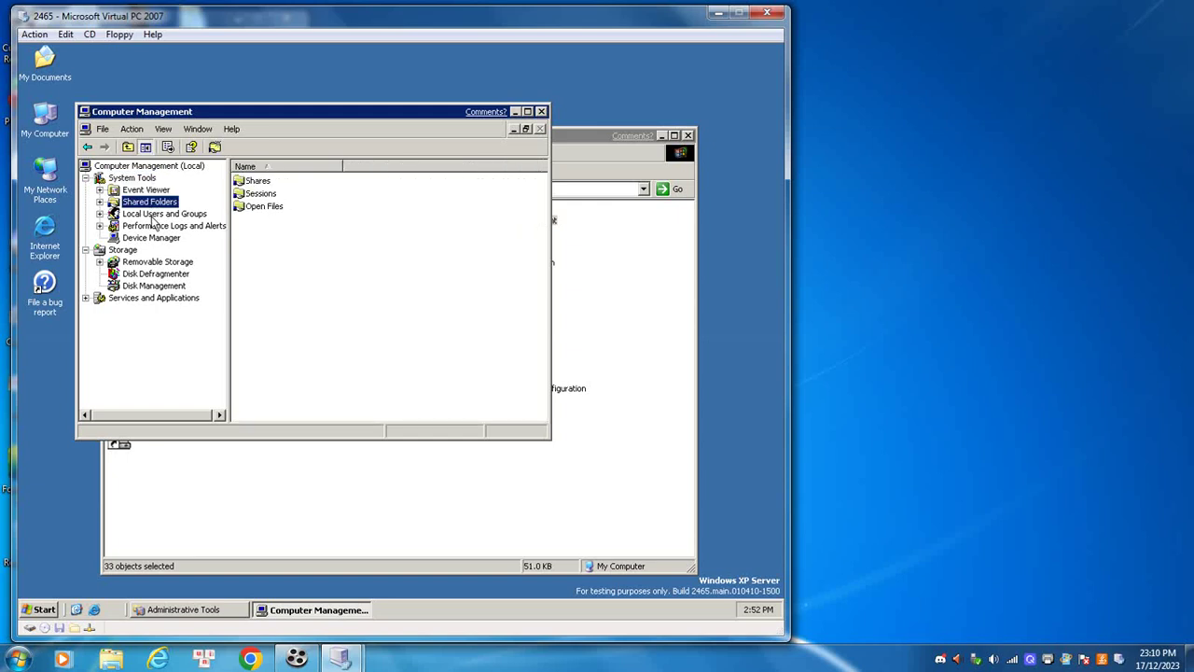
pyautogui.click(152, 214)
pyautogui.click(153, 225)
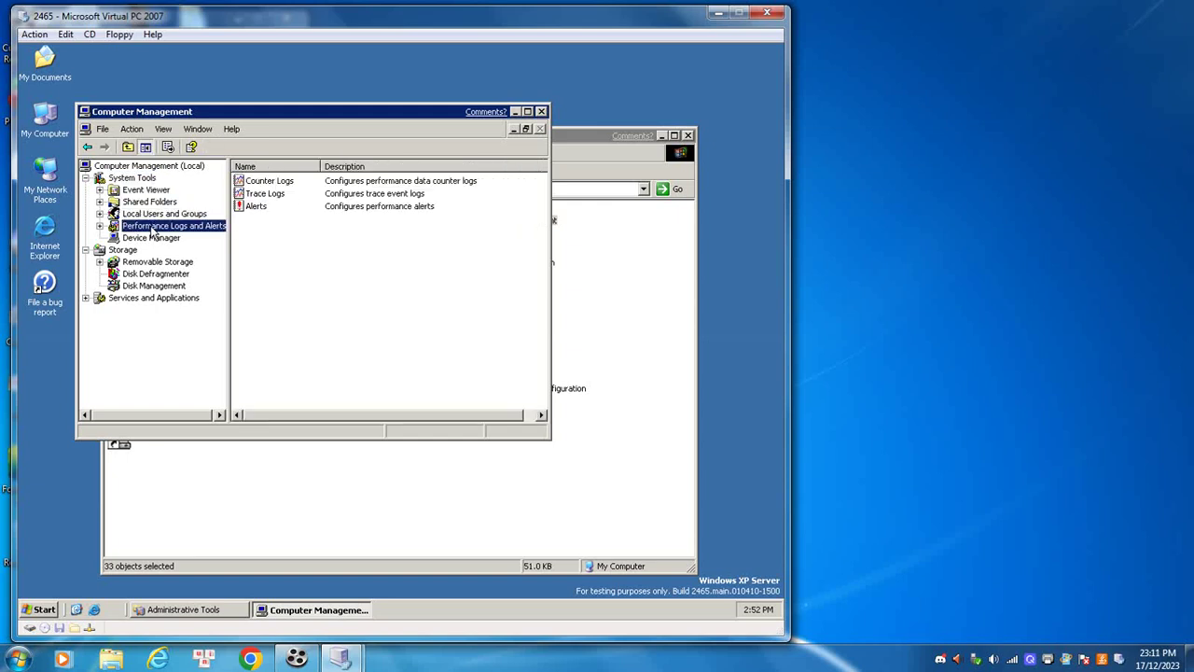
pyautogui.click(149, 238)
# - Try to view Removable Storage and Disk Defragmenter in Computer Management, and end the program immediately
pyautogui.click(140, 262)
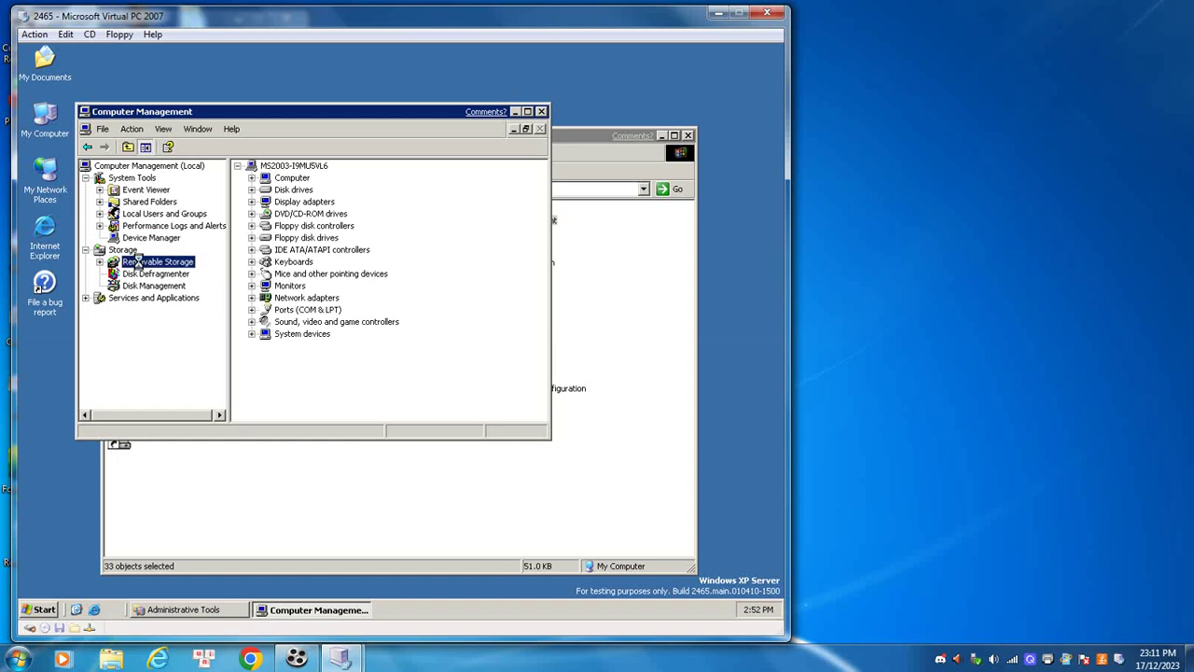
pyautogui.click(142, 274)
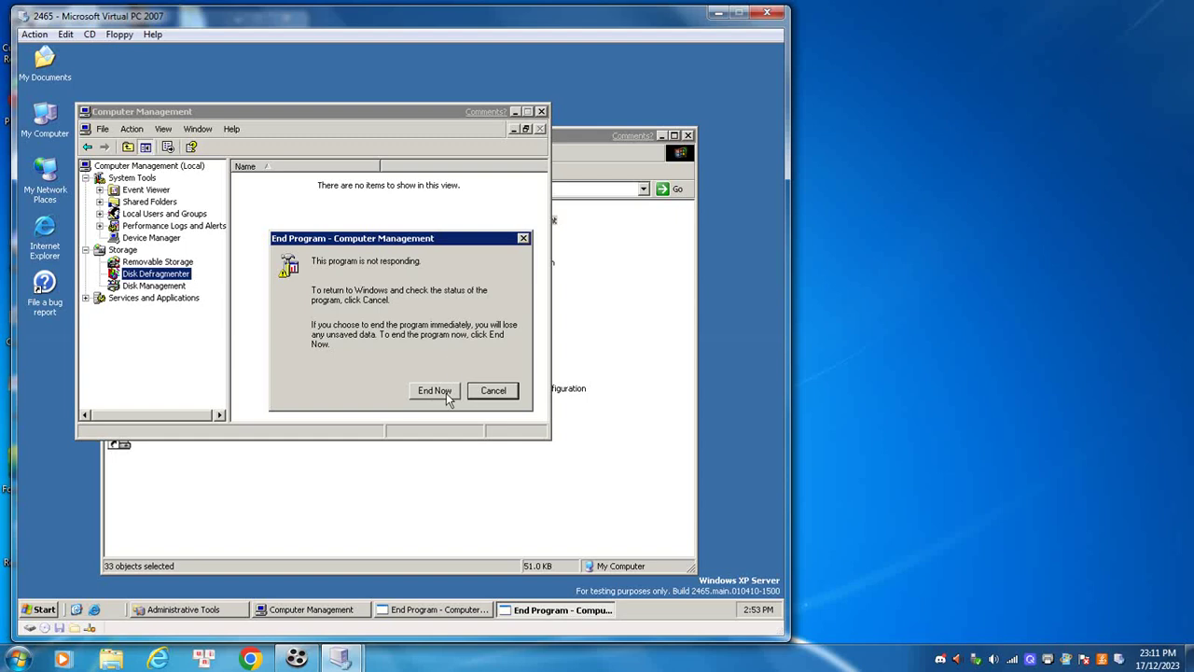
pyautogui.click(435, 391)
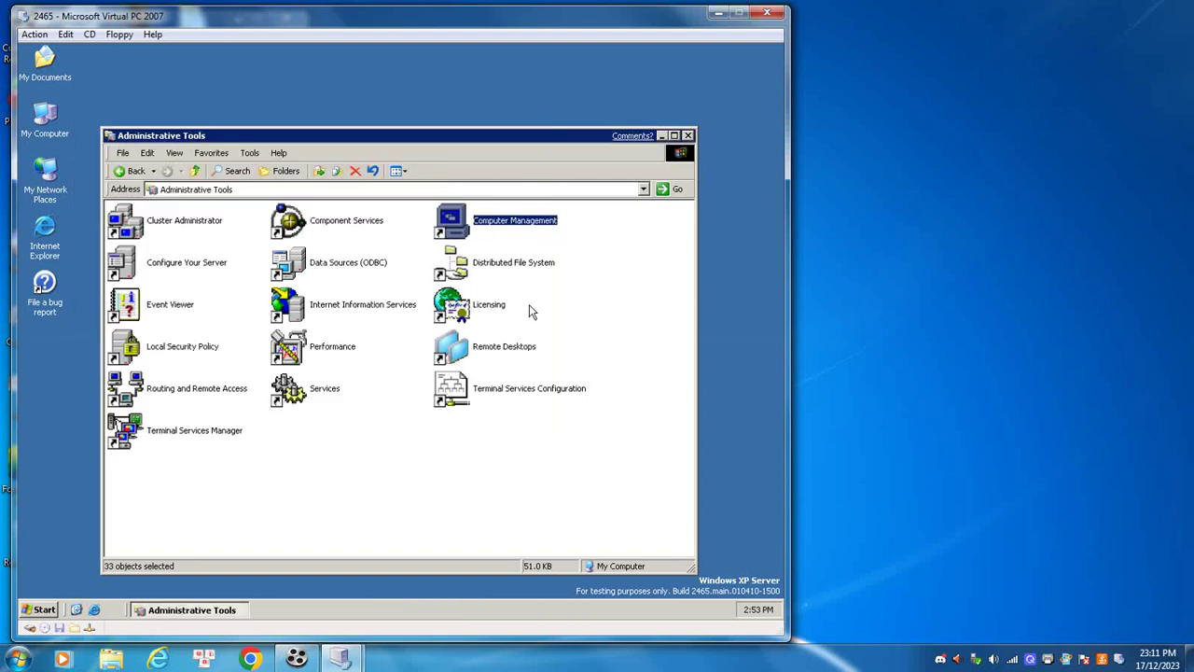
# - Return to Control Panel, open the Display properties and preview the Windows XP screen saver
pyautogui.click(130, 171)
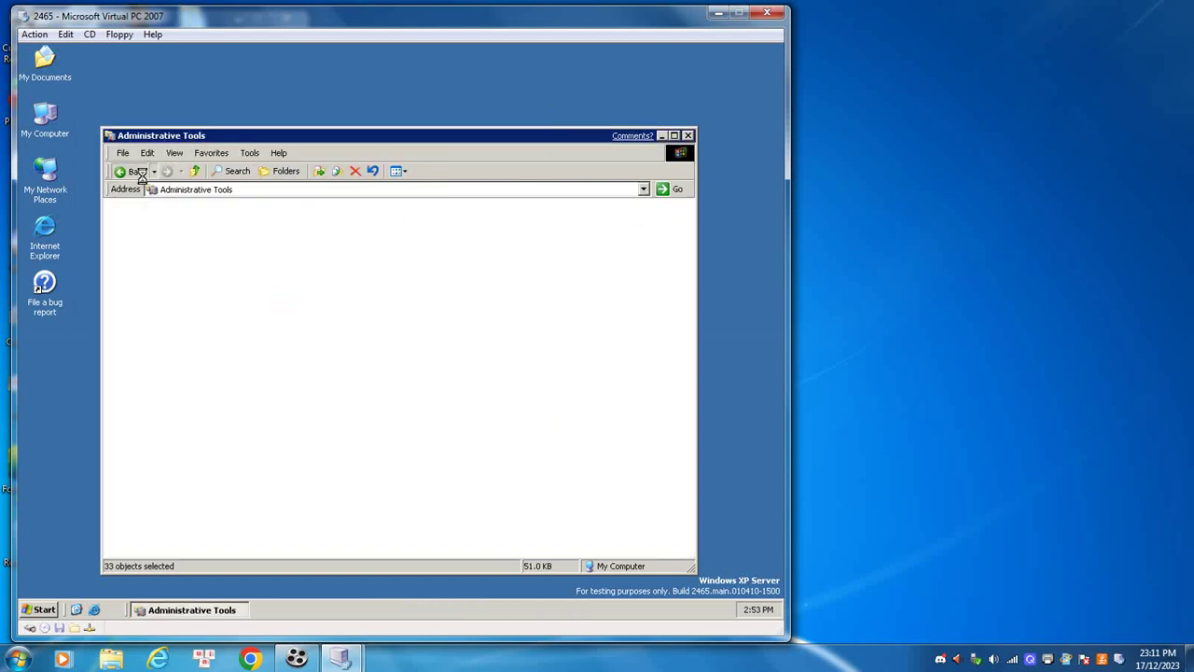
pyautogui.click(408, 233)
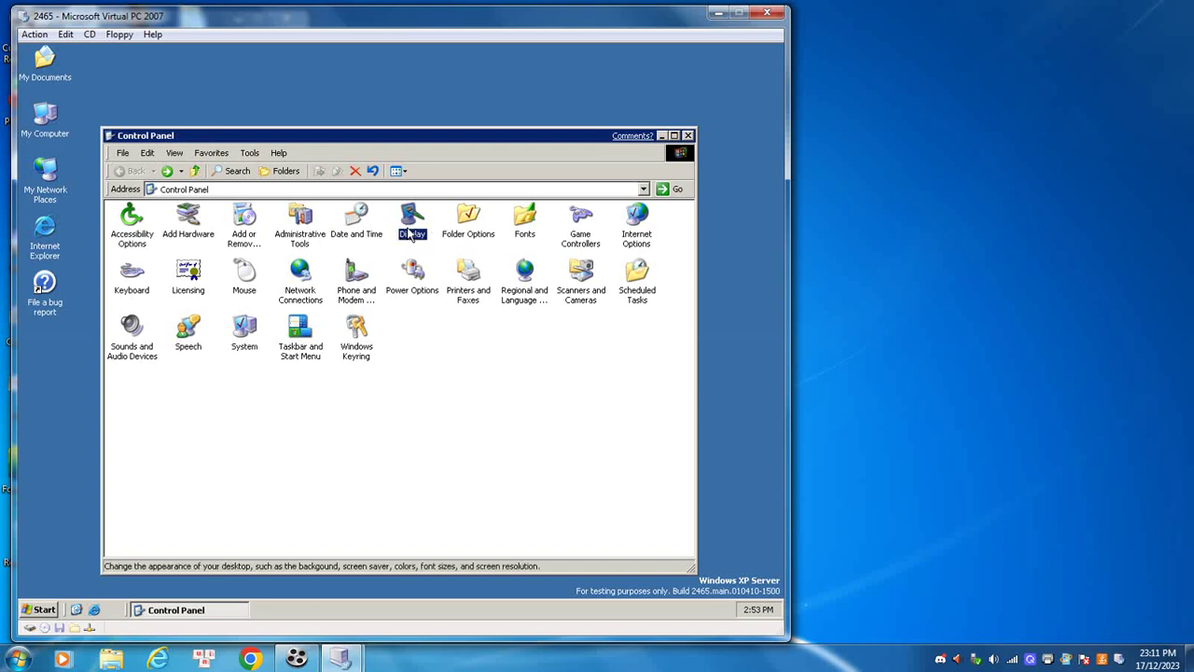
pyautogui.doubleClick(412, 233)
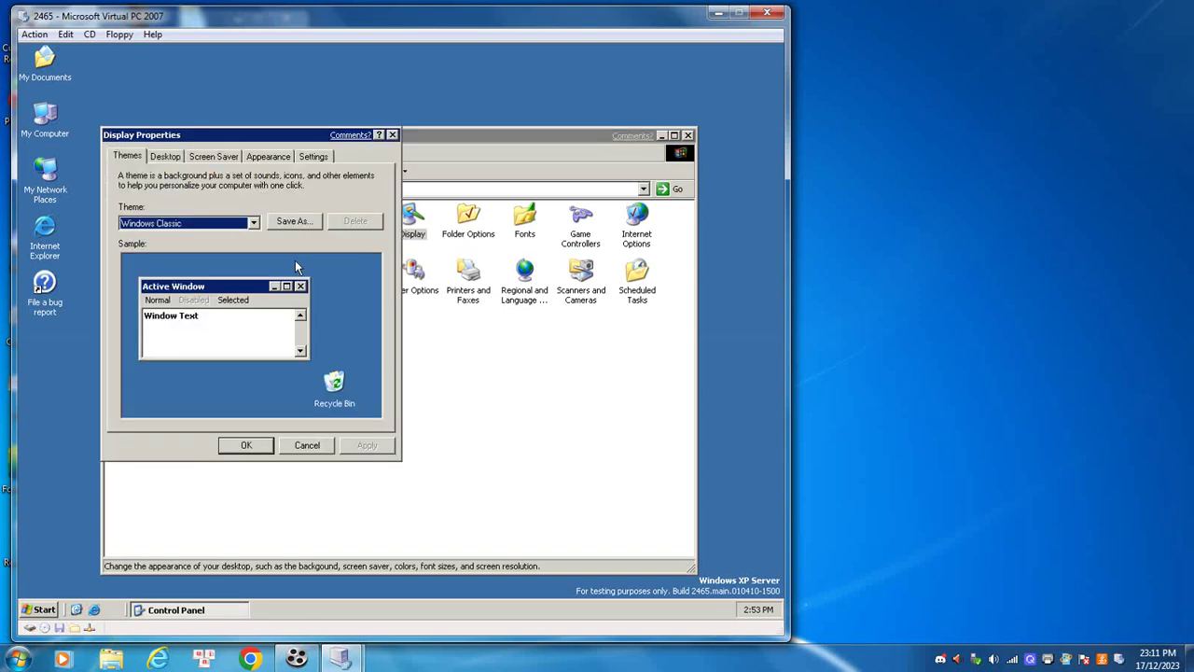
pyautogui.click(181, 160)
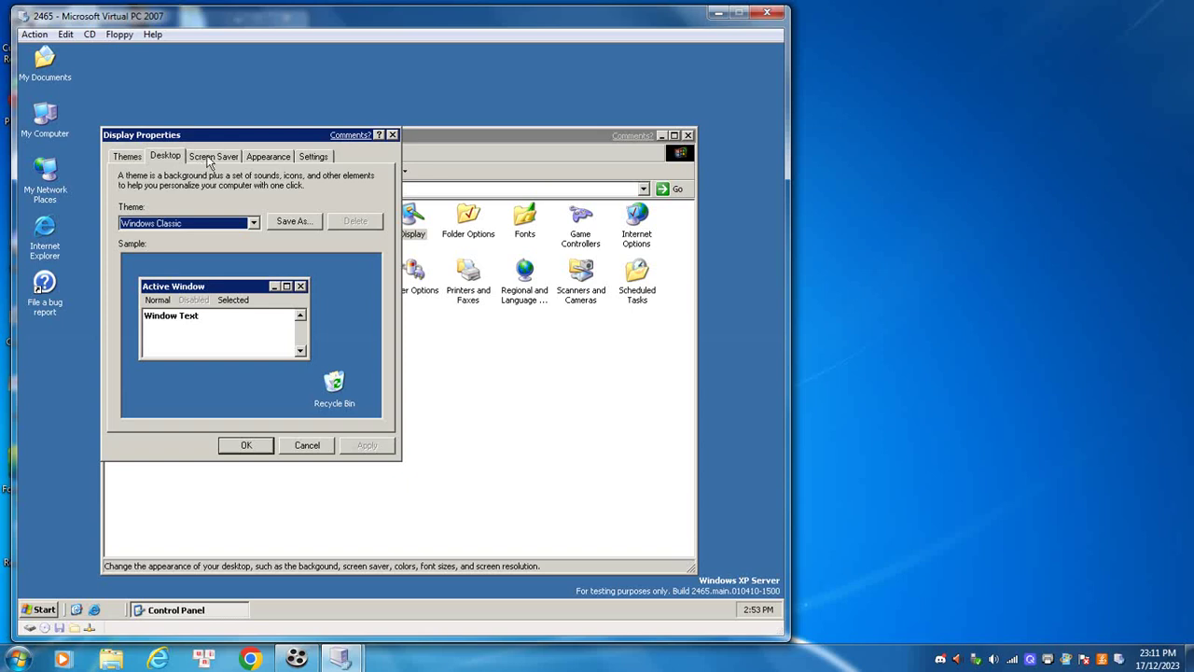
pyautogui.click(208, 161)
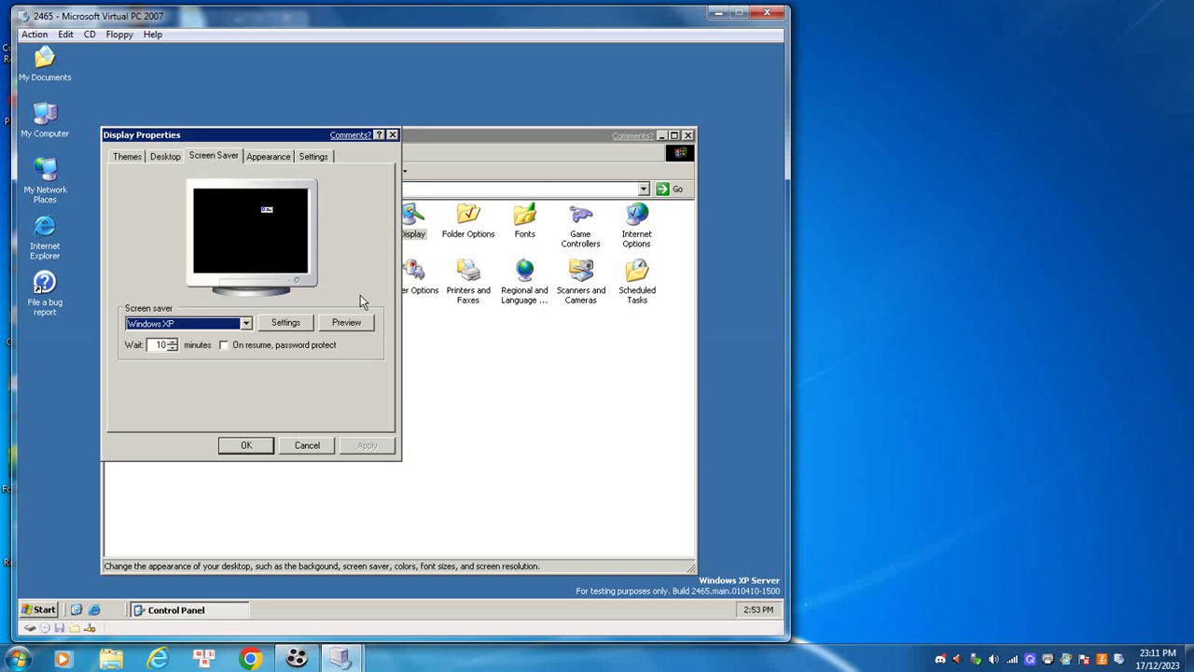
pyautogui.click(362, 319)
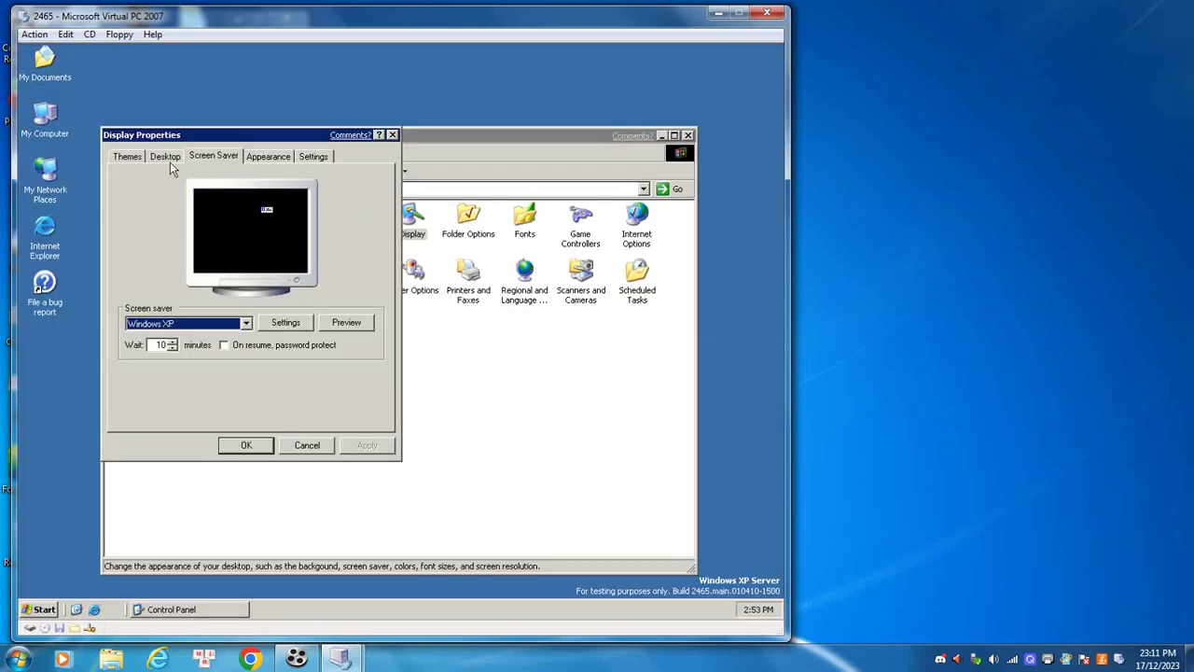
# - Browse the desktop backgrounds, preview the Windows XP one, and close the Display properties without applying it
pyautogui.click(170, 161)
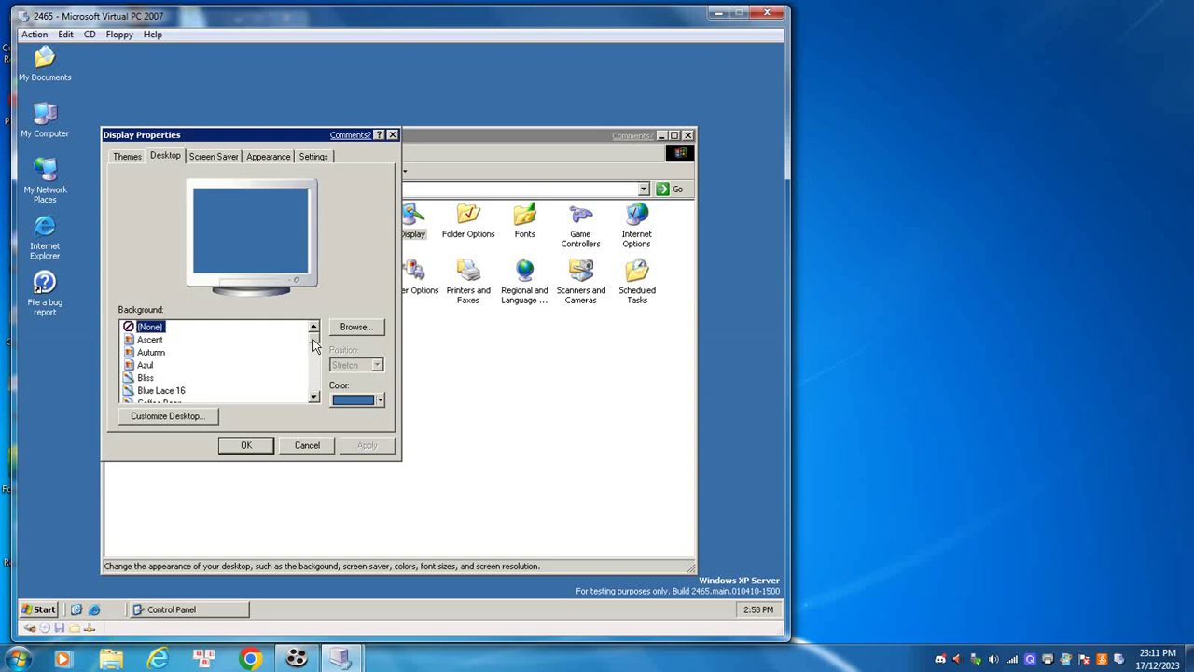
pyautogui.moveTo(316, 343); pyautogui.dragTo(318, 396)
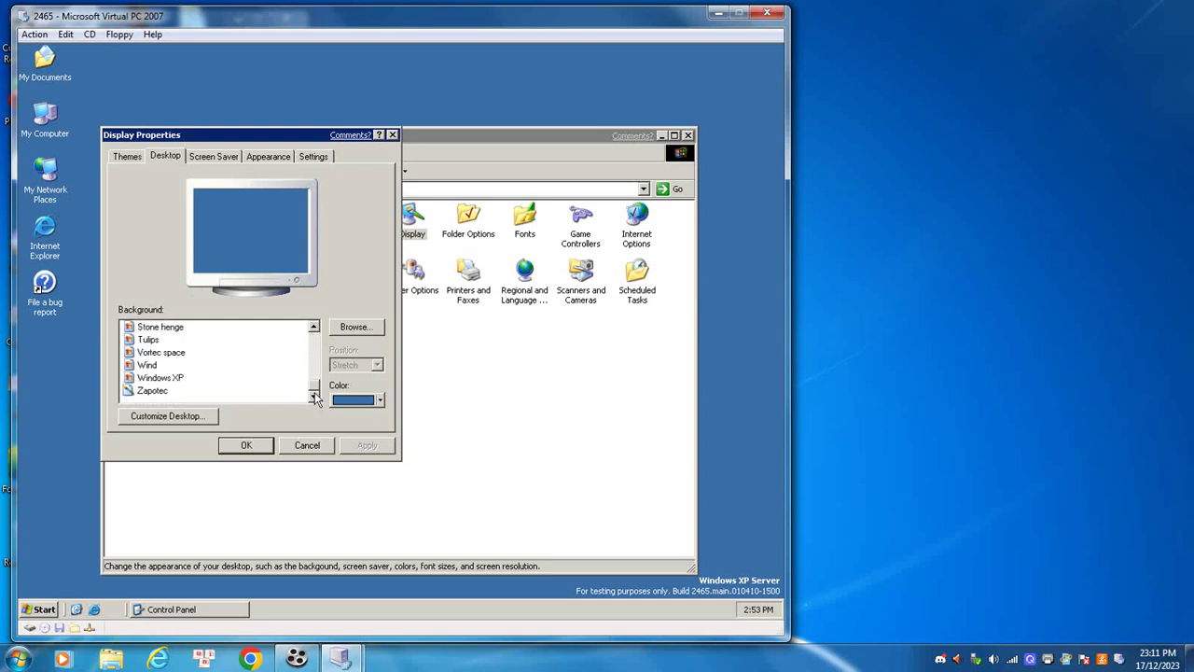
pyautogui.click(186, 379)
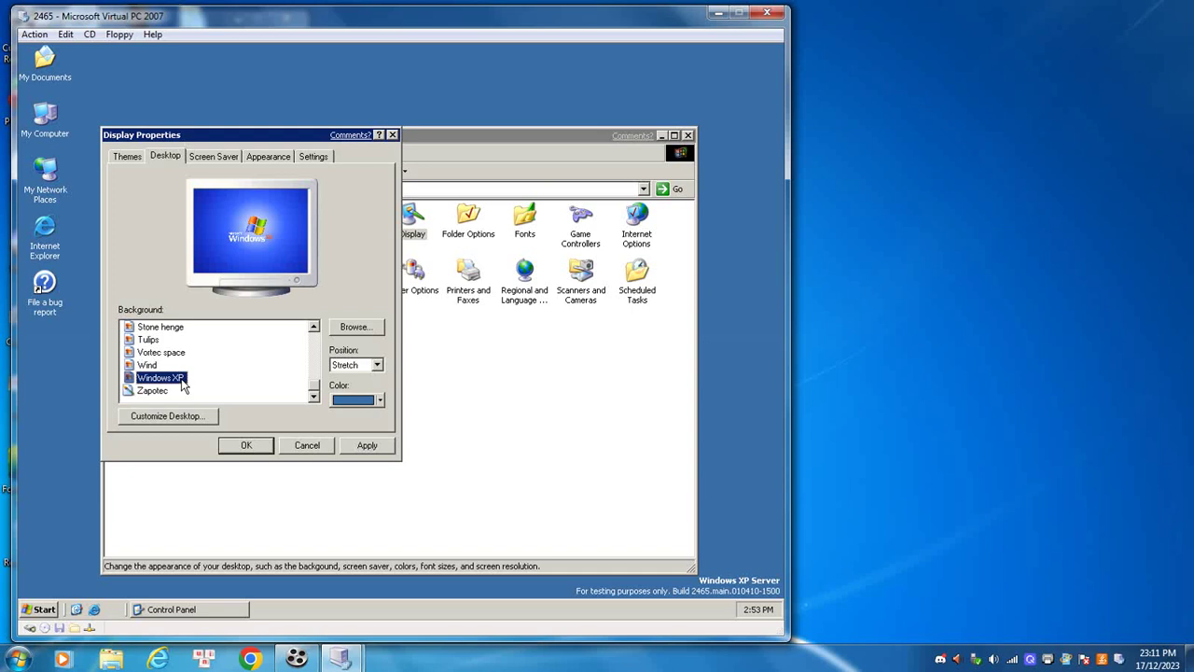
pyautogui.click(393, 135)
# - Briefly view the Fonts folder, Folder Options and Game Controllers from Control Panel without changing any settings
pyautogui.click(535, 228)
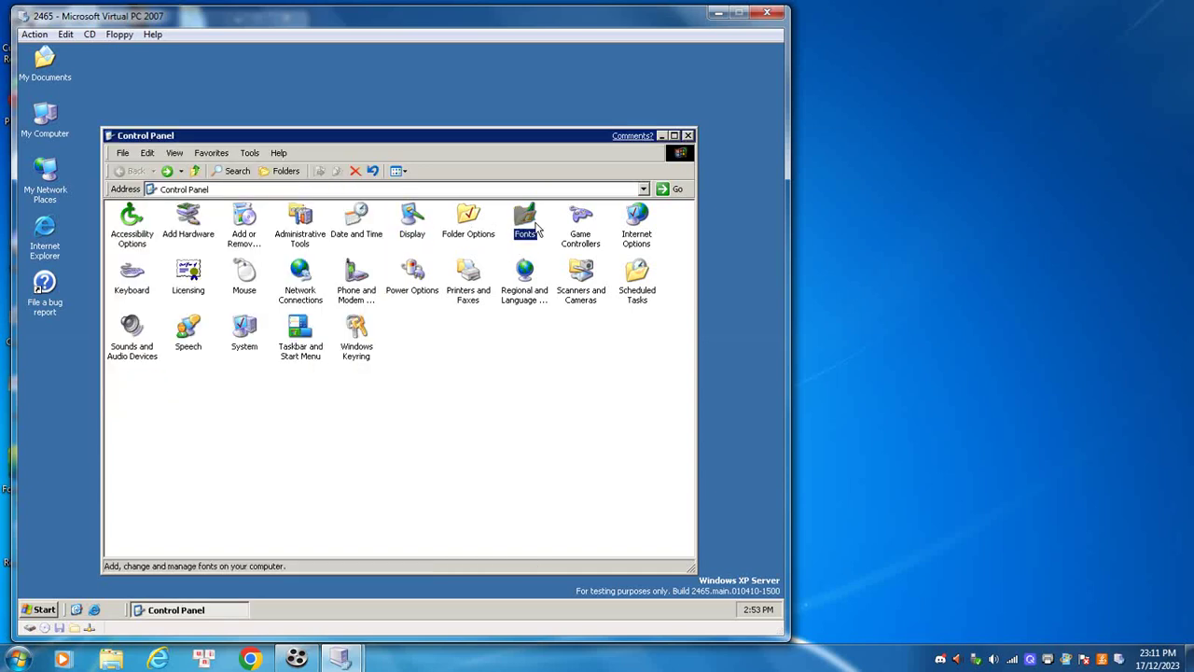
pyautogui.press('BackSpace')
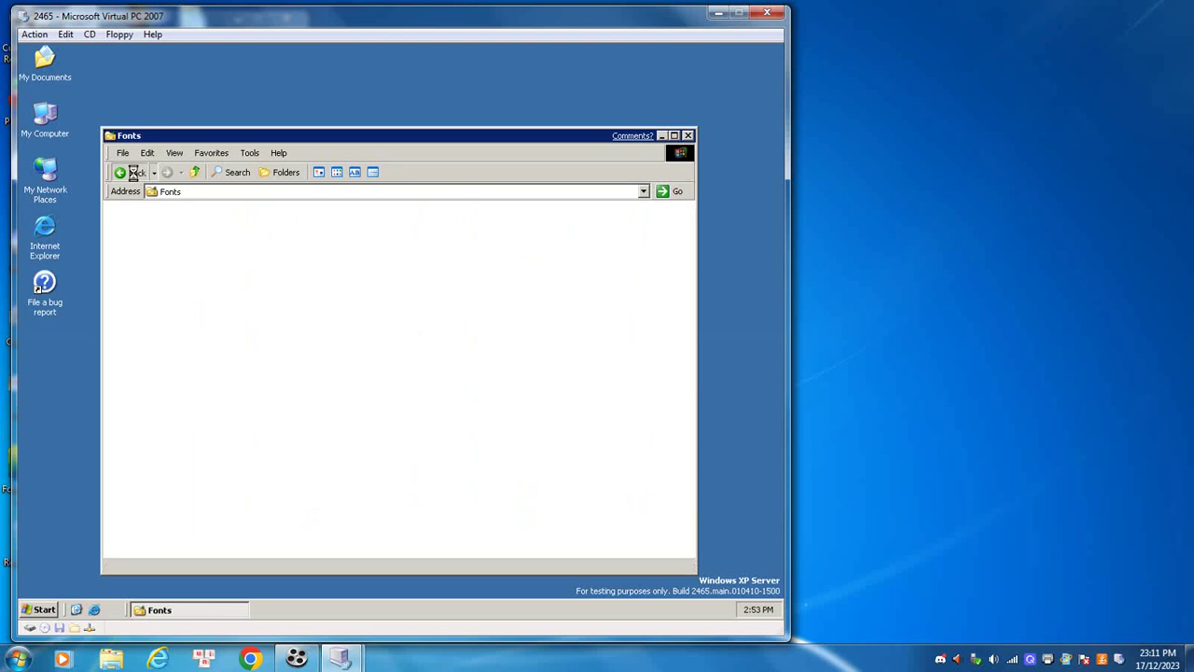
pyautogui.doubleClick(469, 224)
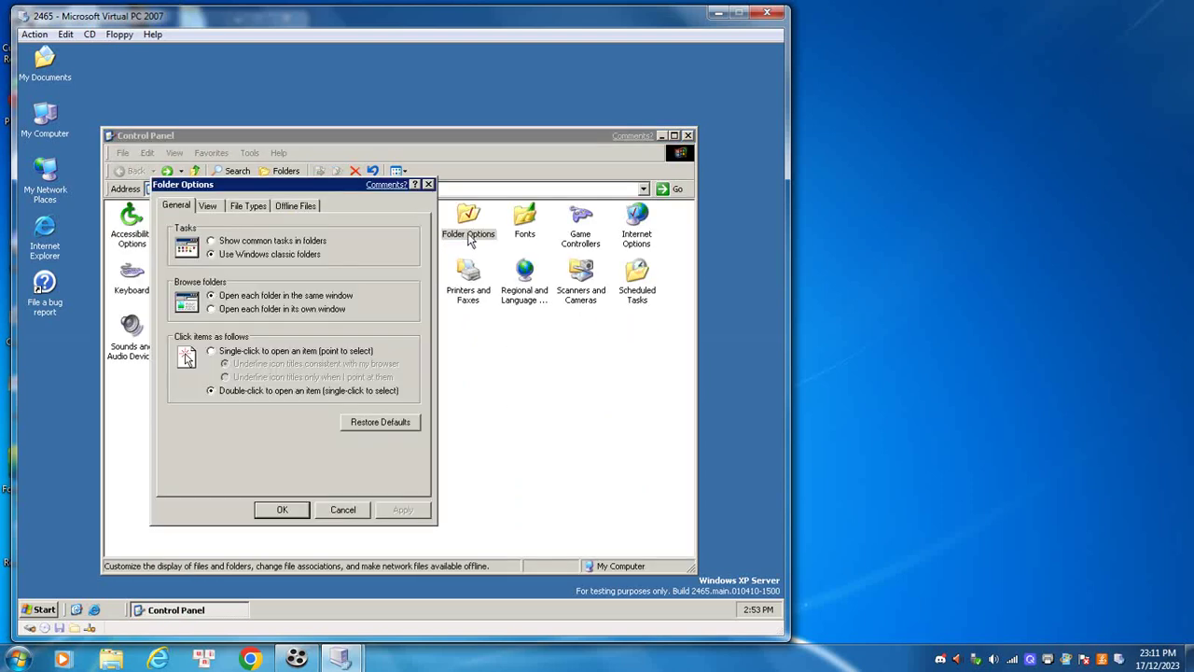
pyautogui.click(428, 184)
pyautogui.doubleClick(576, 240)
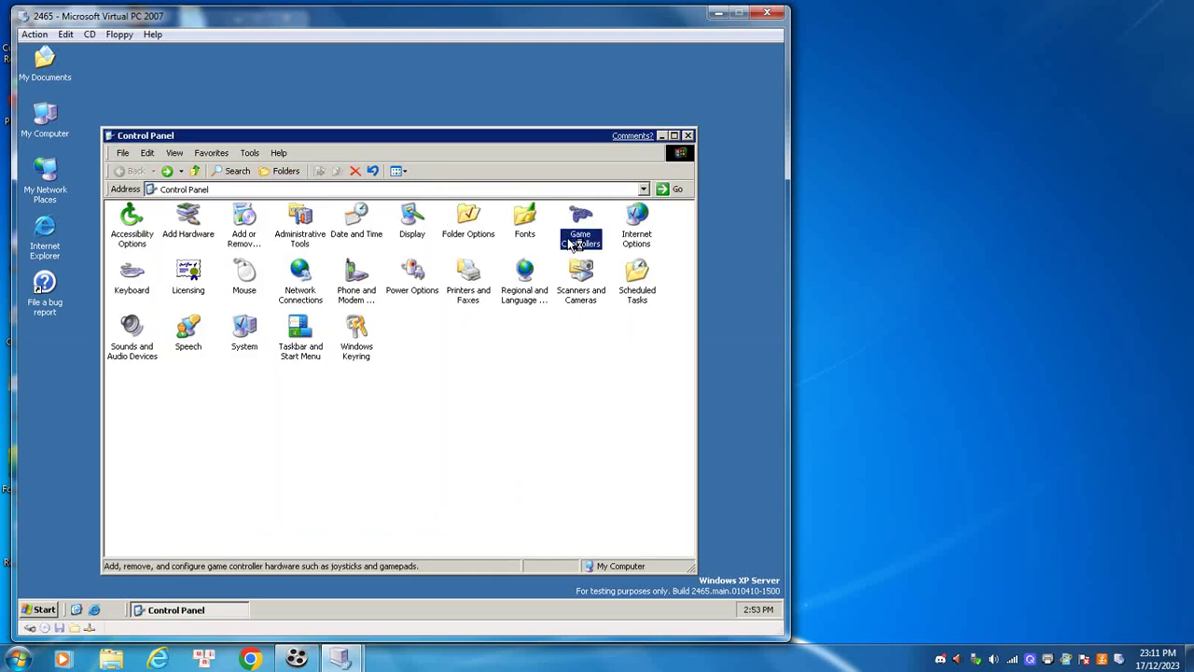
pyautogui.click(314, 83)
# - Open the Mouse properties, view the Pointers, Pointer Options, Wheel and Hardware settings, and close them without changes
pyautogui.click(264, 299)
pyautogui.click(257, 289)
pyautogui.doubleClick(256, 289)
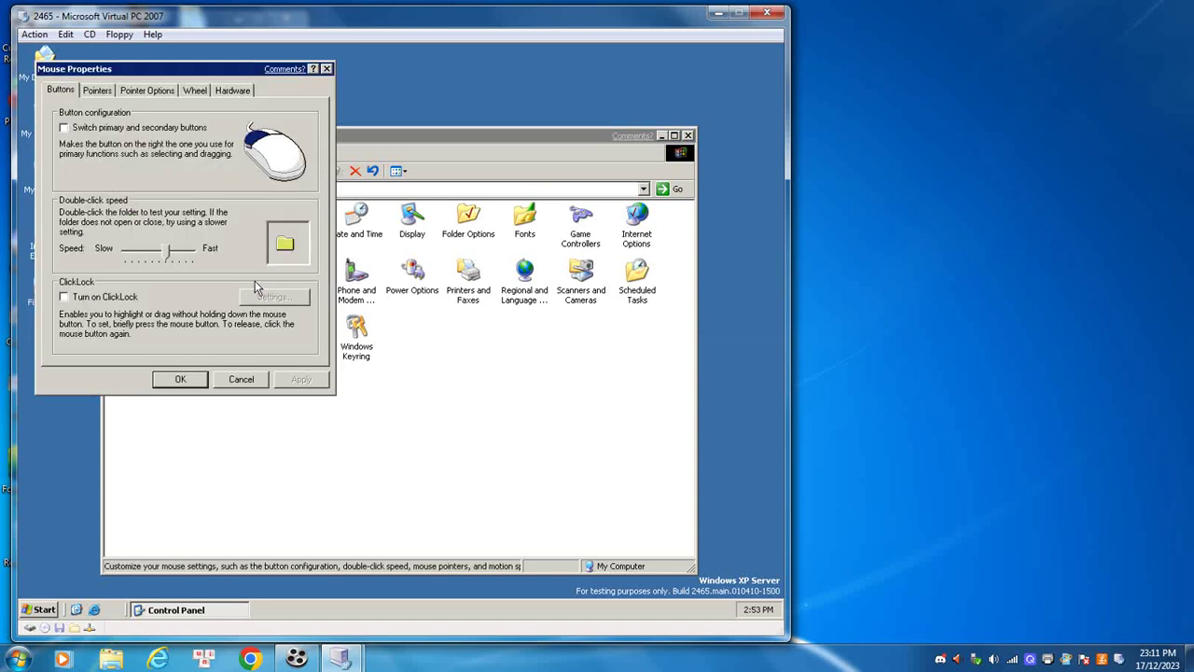
pyautogui.click(99, 91)
pyautogui.click(146, 90)
pyautogui.click(194, 91)
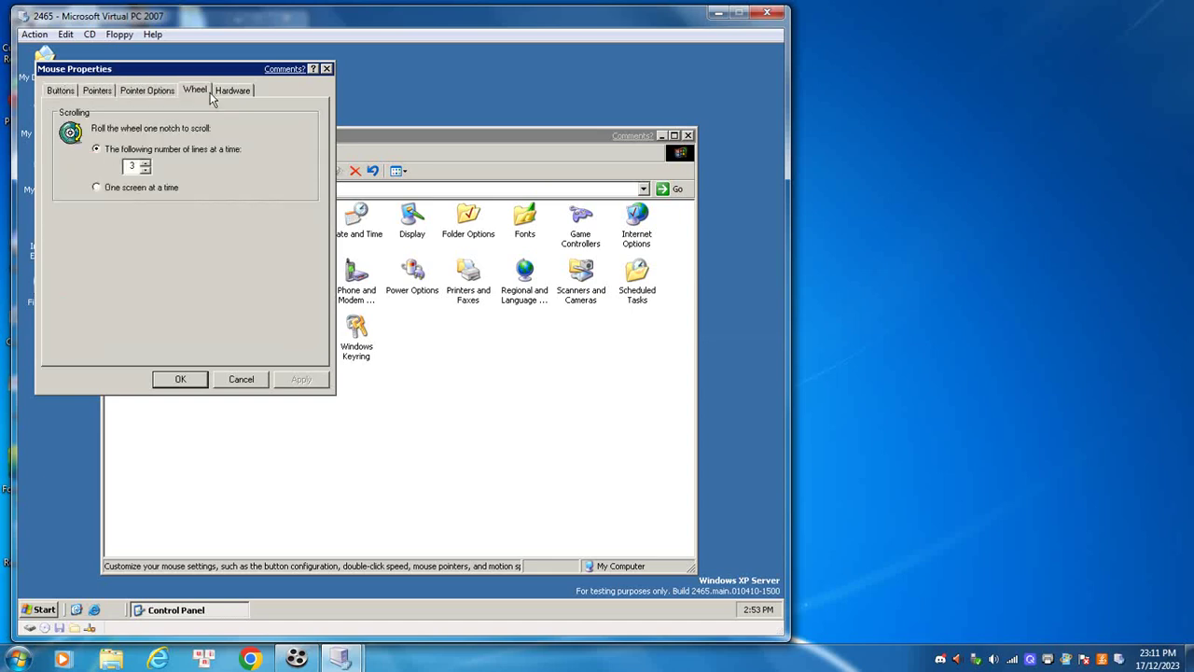
pyautogui.click(232, 89)
pyautogui.click(326, 71)
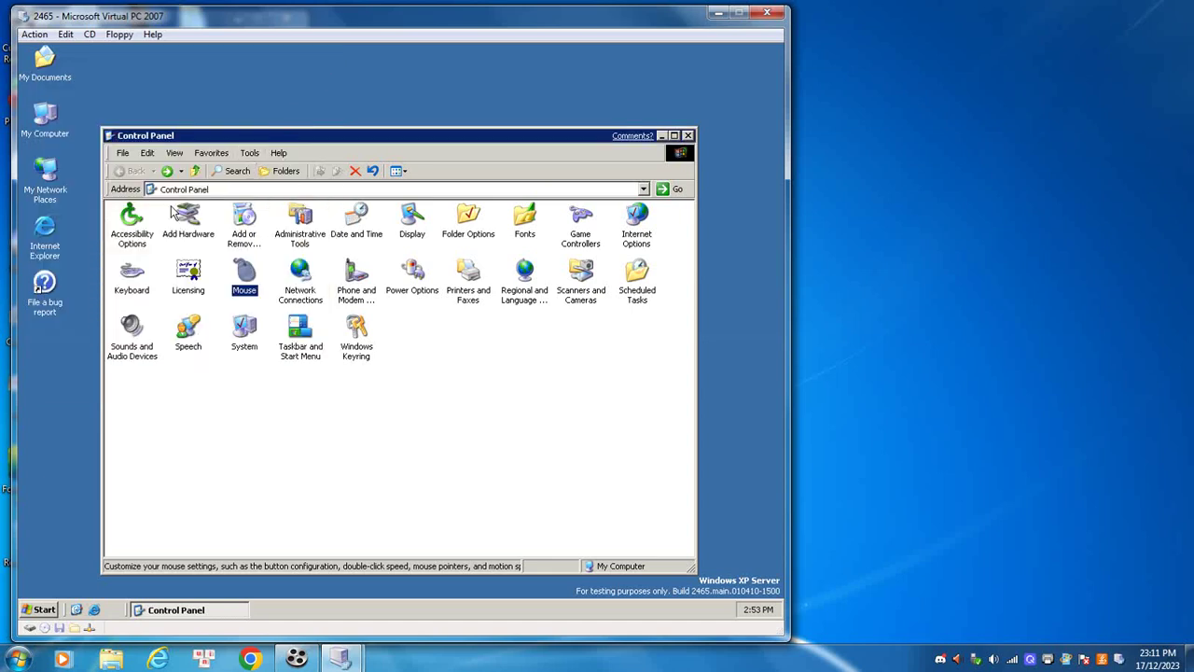
# - View the Keyboard properties and the client licensing mode from Control Panel, closing both without changes
pyautogui.doubleClick(143, 273)
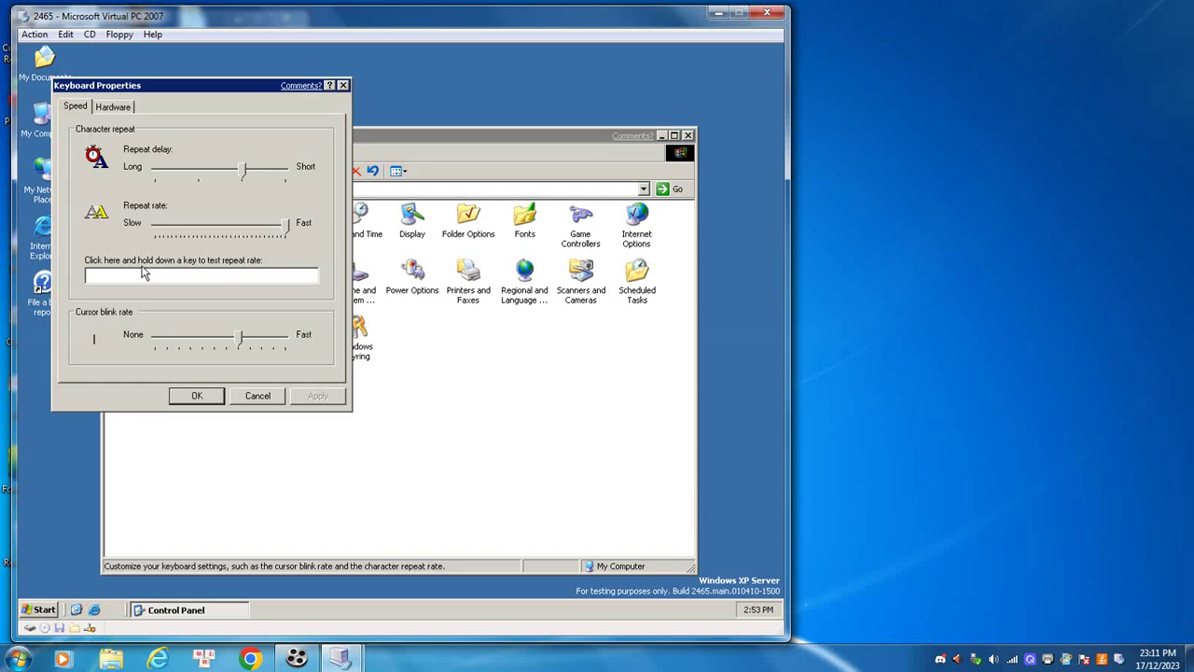
pyautogui.click(343, 85)
pyautogui.doubleClick(187, 276)
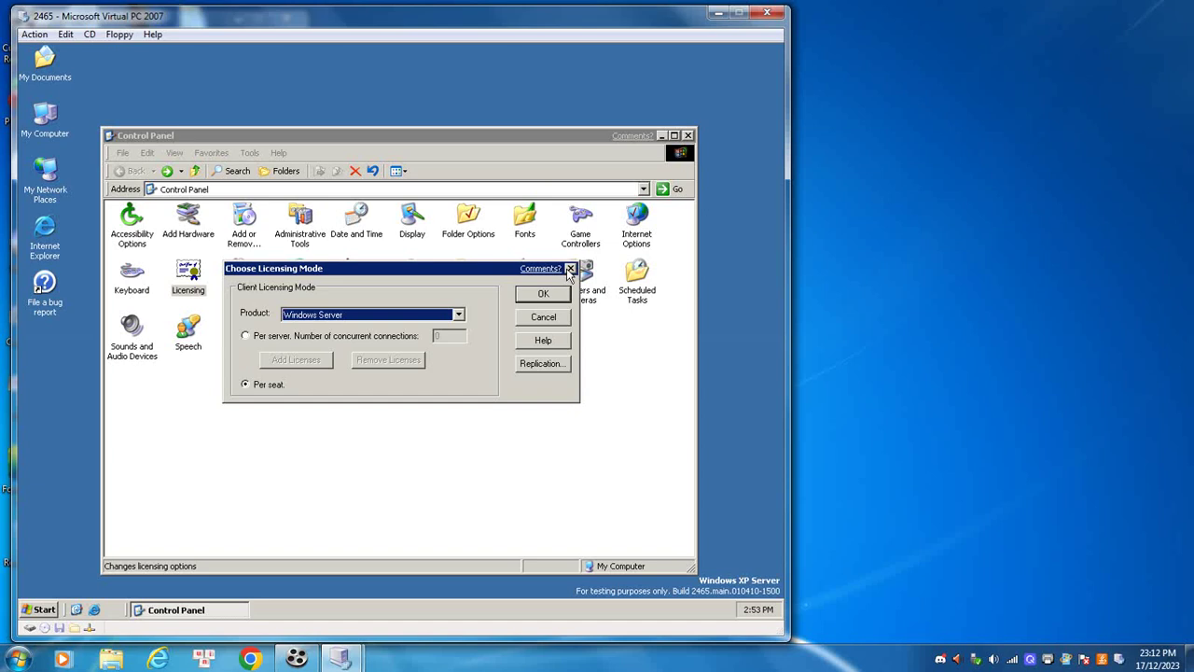
pyautogui.click(571, 268)
# - Enable hibernation in the Power Options properties and confirm the dialog
pyautogui.doubleClick(420, 297)
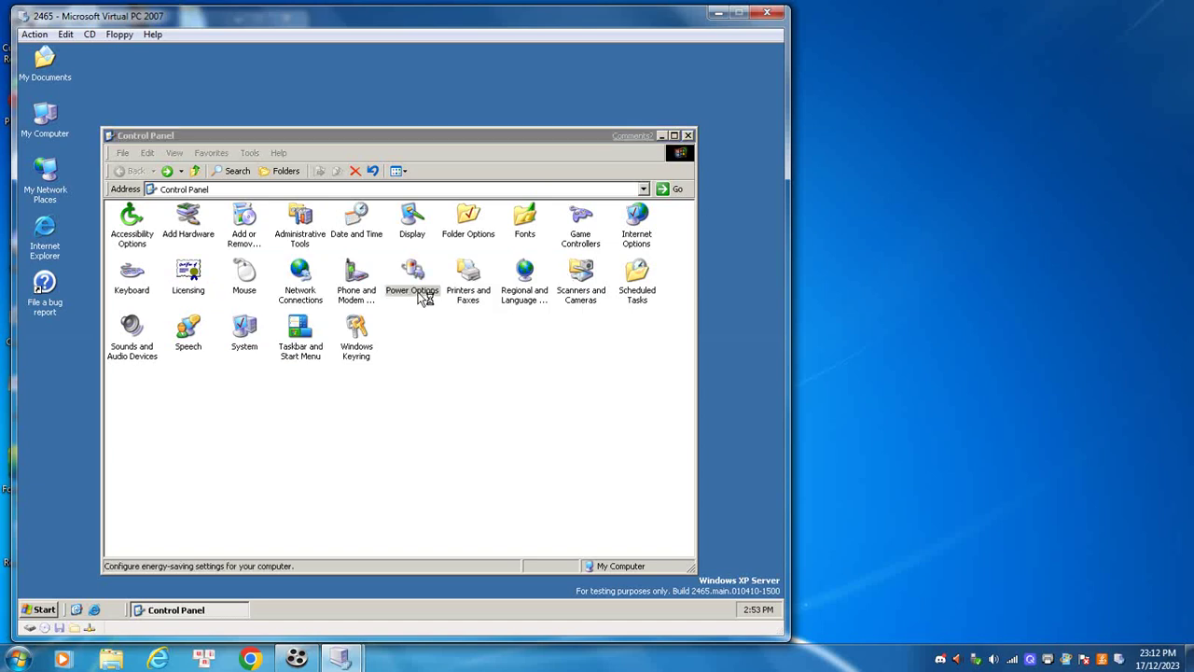
pyautogui.click(226, 140)
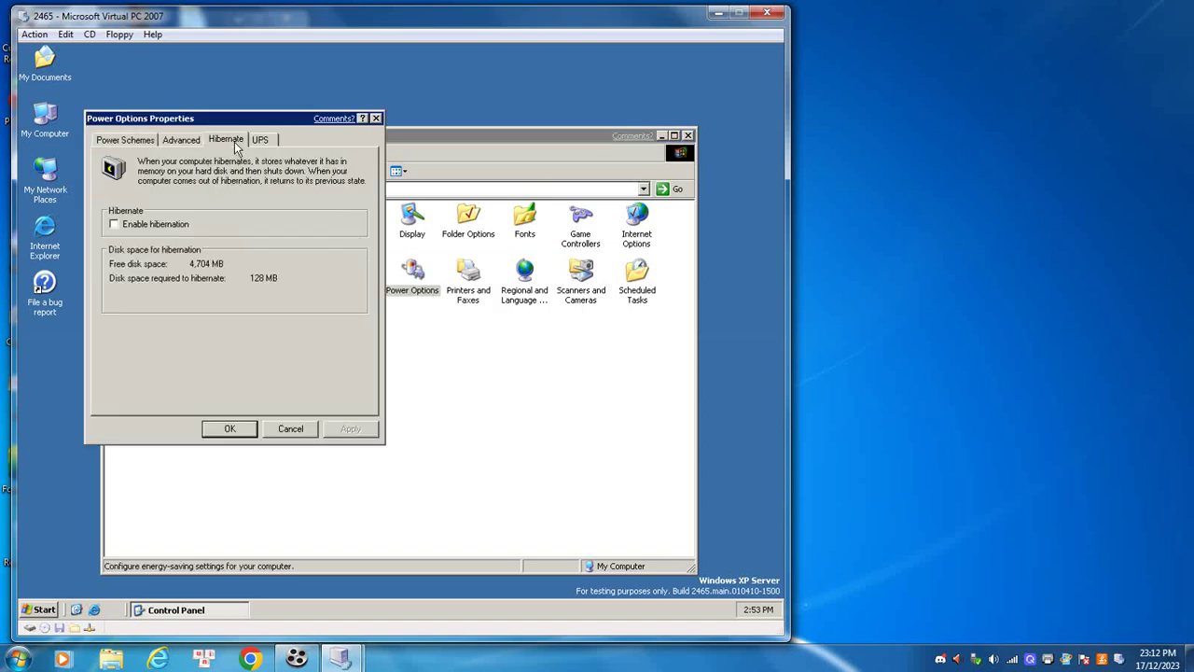
pyautogui.click(169, 229)
pyautogui.click(230, 429)
pyautogui.click(234, 431)
# - Open Phone and Modem Options and dismiss the Location Information dialog without filling it in
pyautogui.click(356, 289)
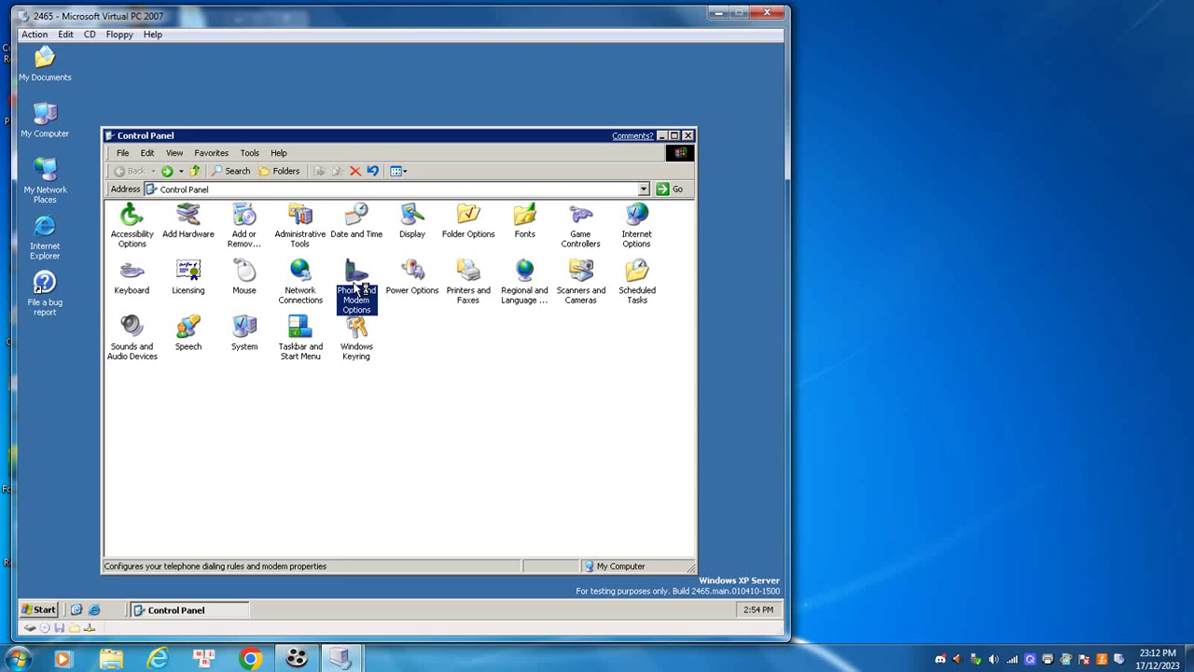
pyautogui.doubleClick(356, 289)
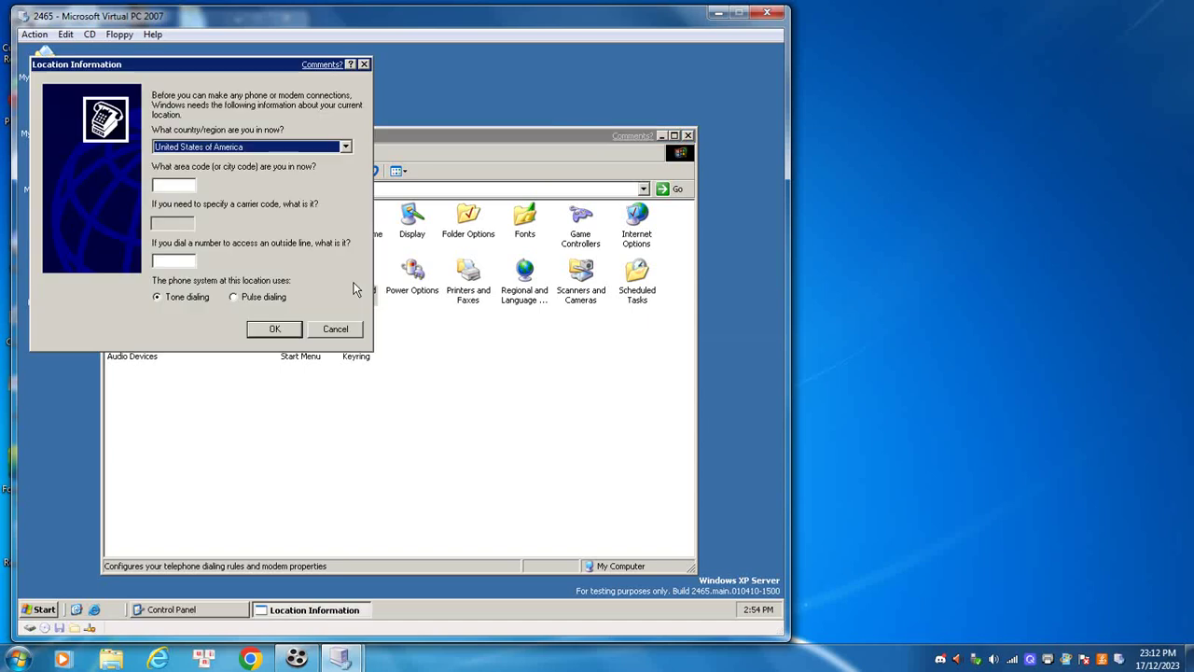
pyautogui.click(363, 64)
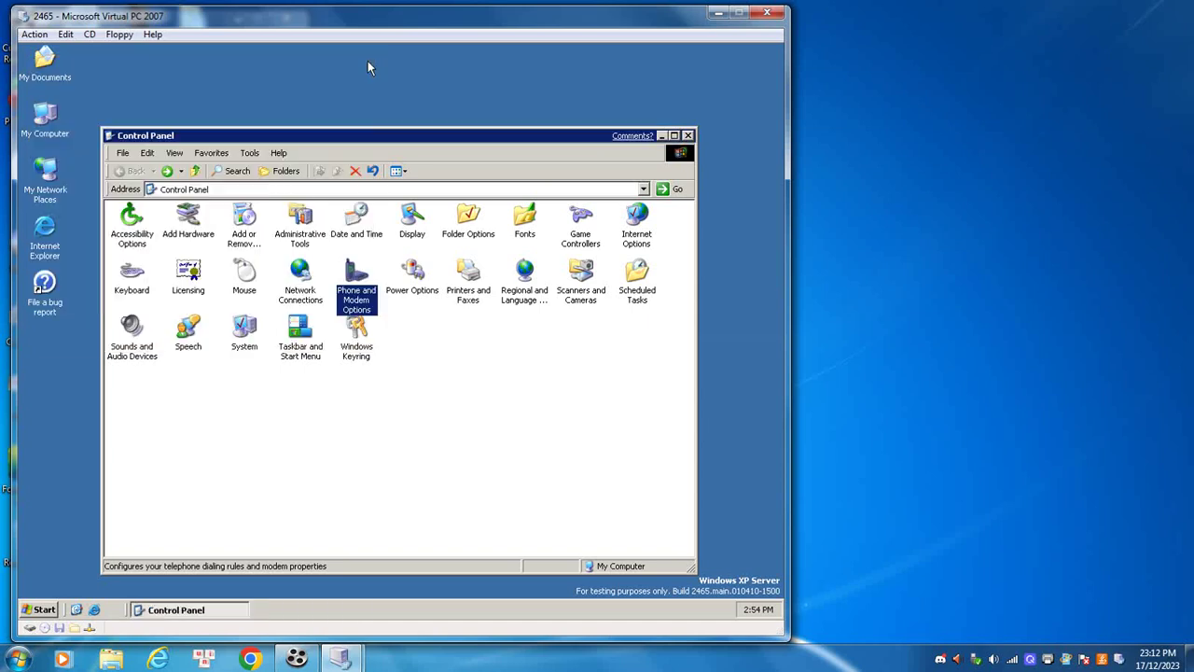
# - View the Regional and Language Options and the Scanners and Cameras folder, then return to Control Panel
pyautogui.doubleClick(523, 280)
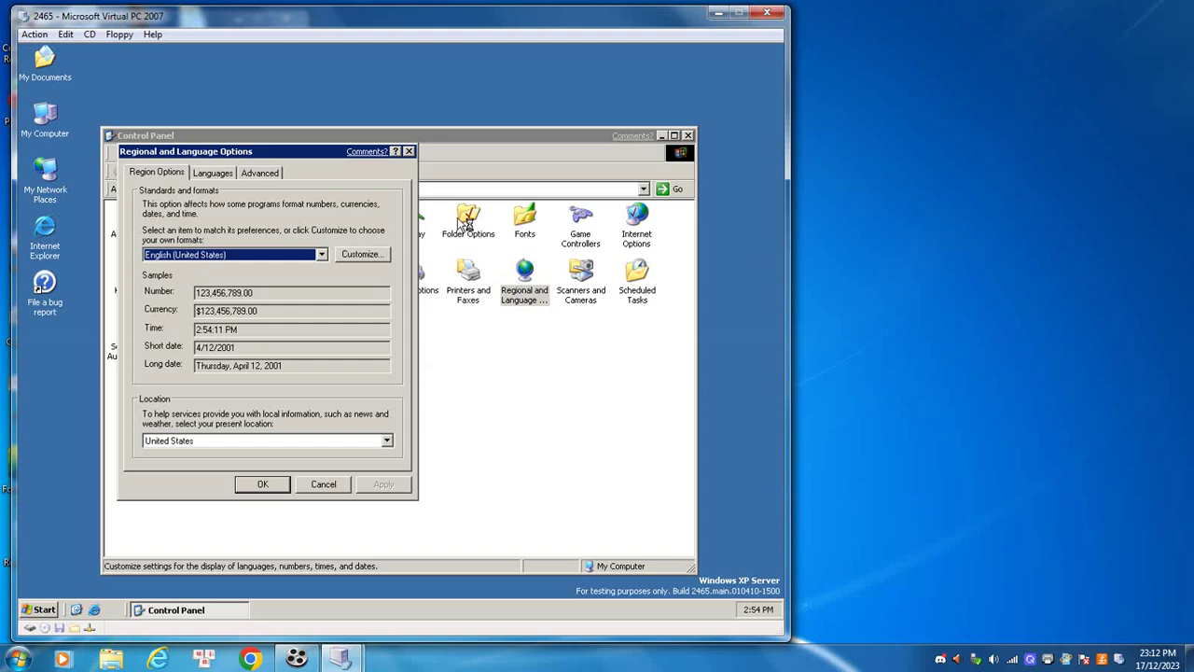
pyautogui.click(408, 151)
pyautogui.doubleClick(578, 274)
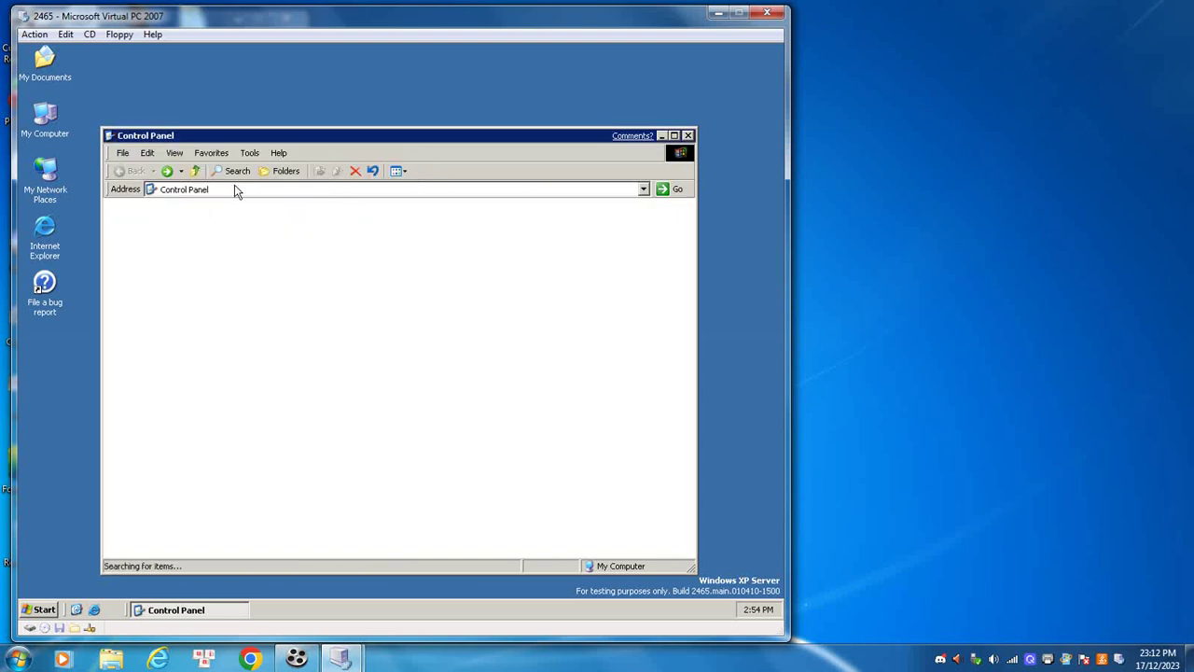
pyautogui.click(132, 171)
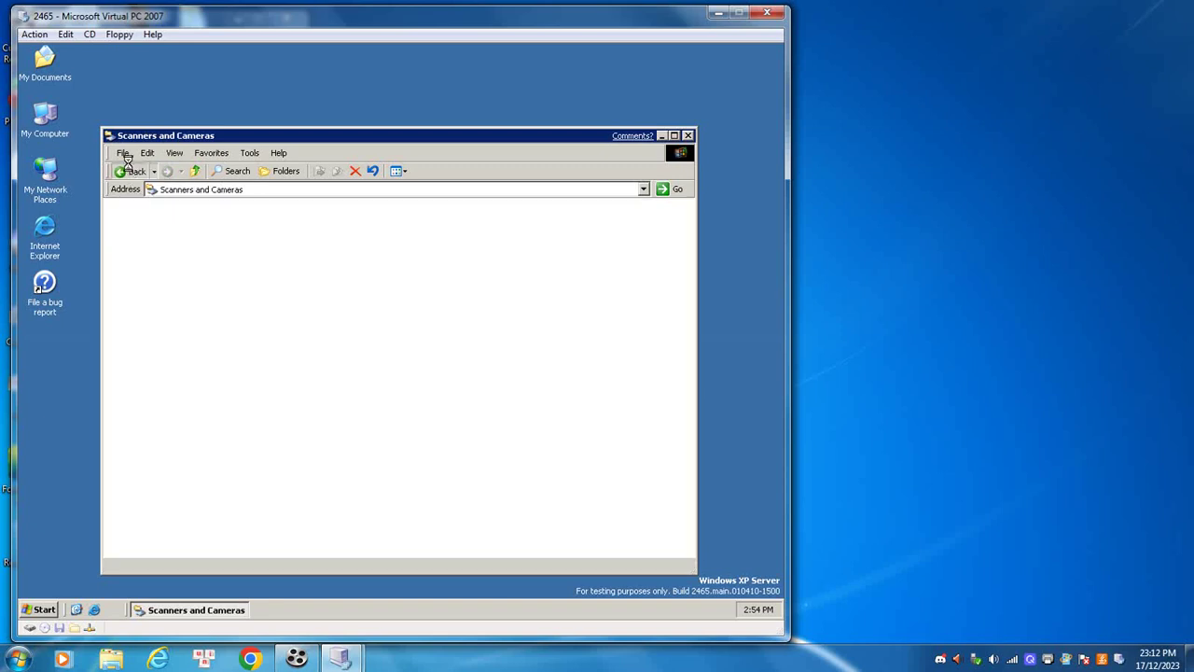
# - View the Speech properties and the Sounds and Audio Devices properties, closing both without changes
pyautogui.doubleClick(185, 340)
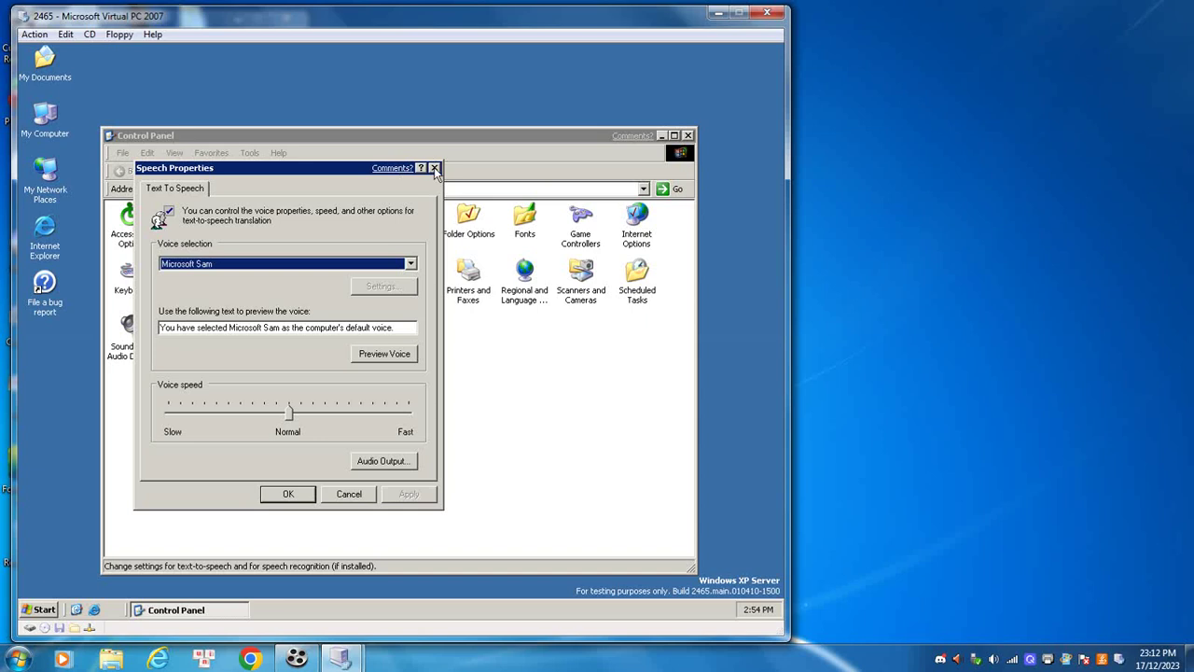
pyautogui.click(434, 168)
pyautogui.doubleClick(142, 345)
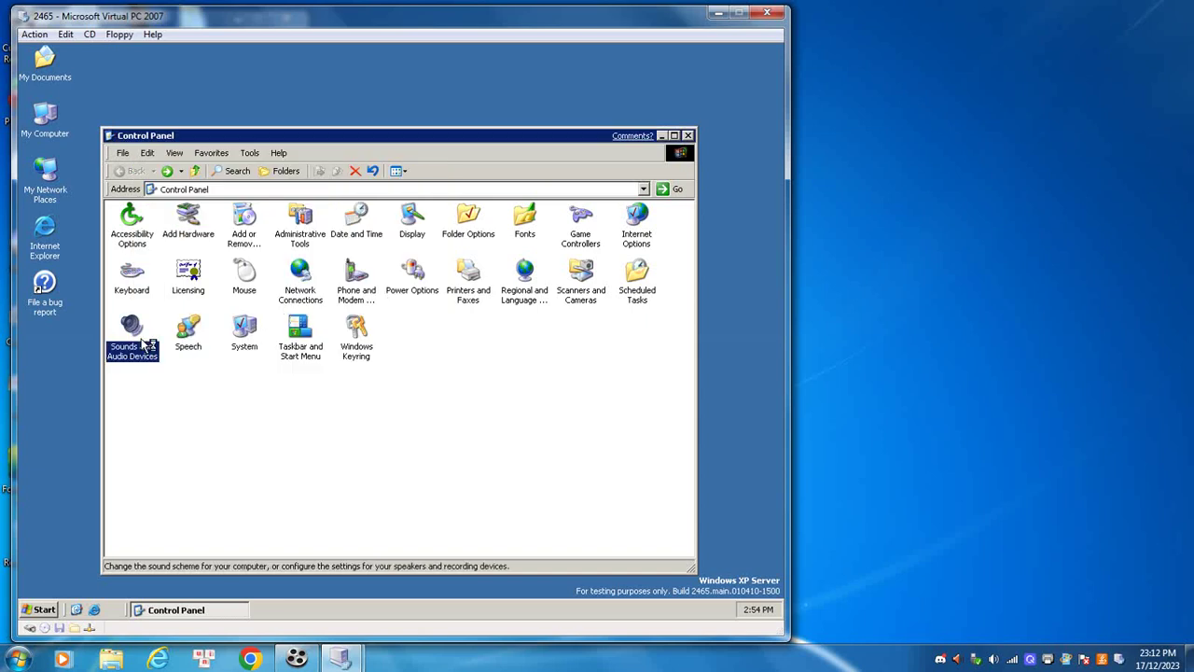
pyautogui.click(414, 185)
# - Open Windows Keyring to view the stored user names and passwords dialog, and close it
pyautogui.click(261, 335)
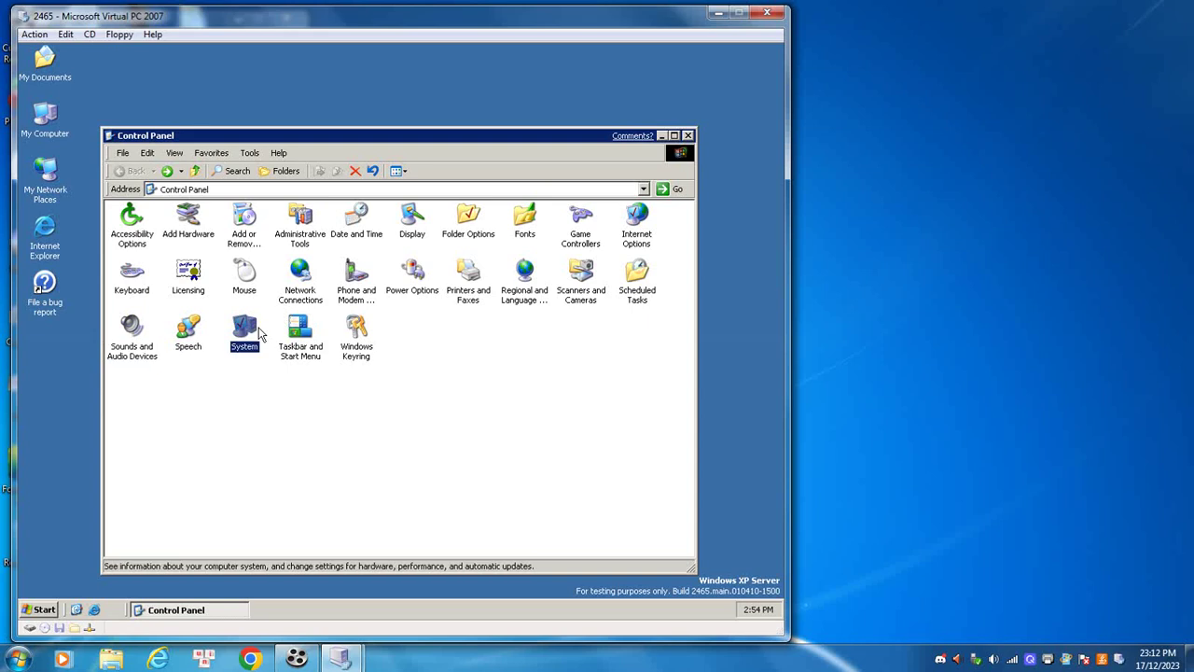
pyautogui.doubleClick(356, 340)
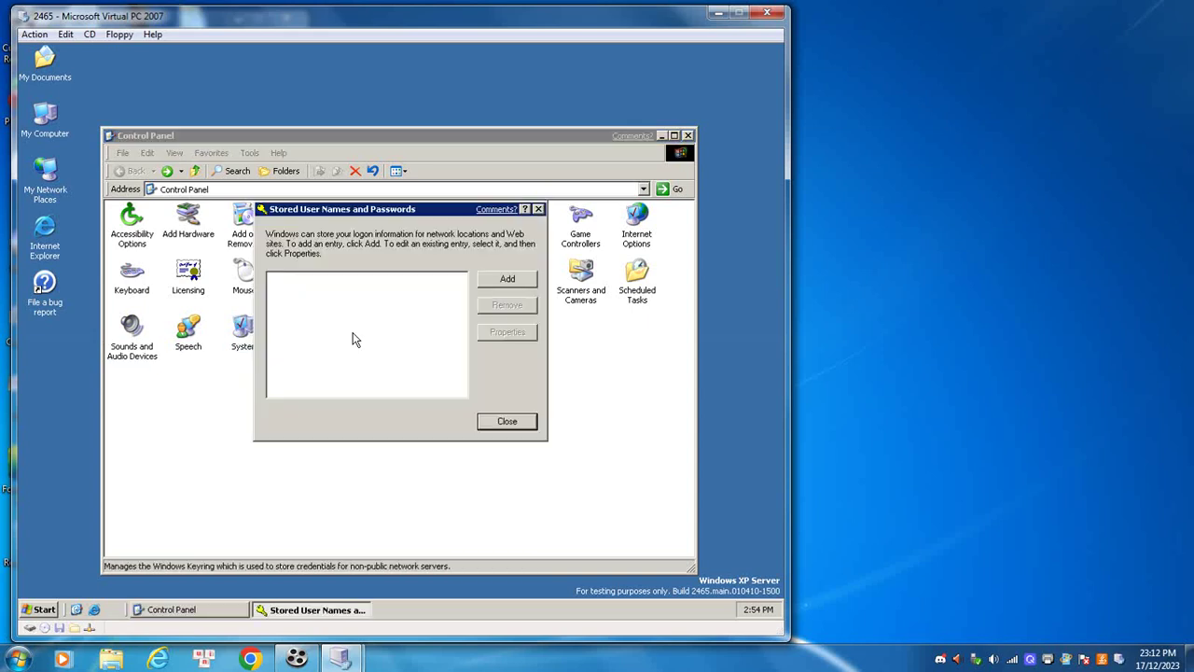
pyautogui.click(538, 209)
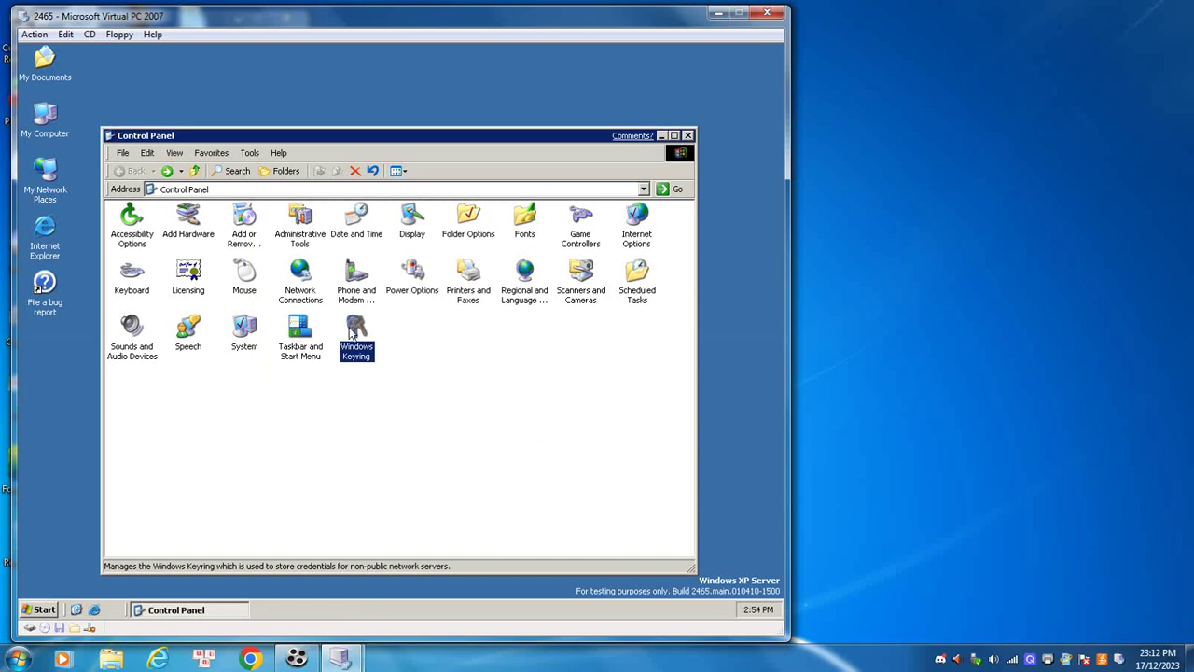
# - View the Taskbar and Start Menu properties, close them without changes and close Control Panel
pyautogui.doubleClick(298, 352)
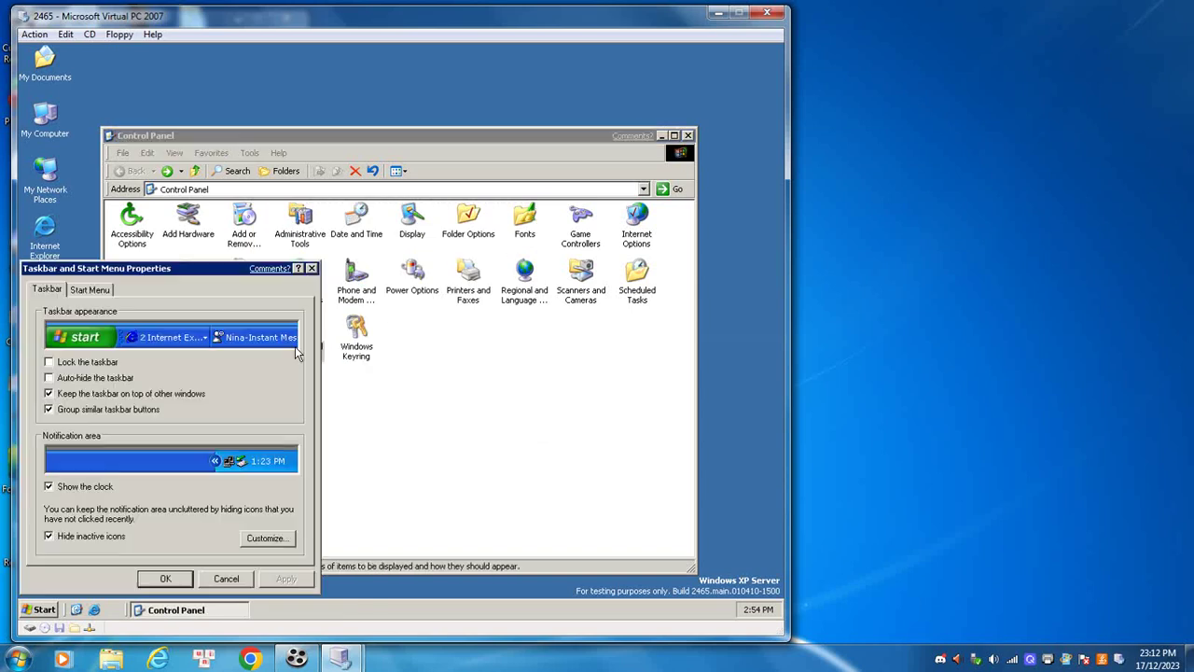
pyautogui.click(312, 268)
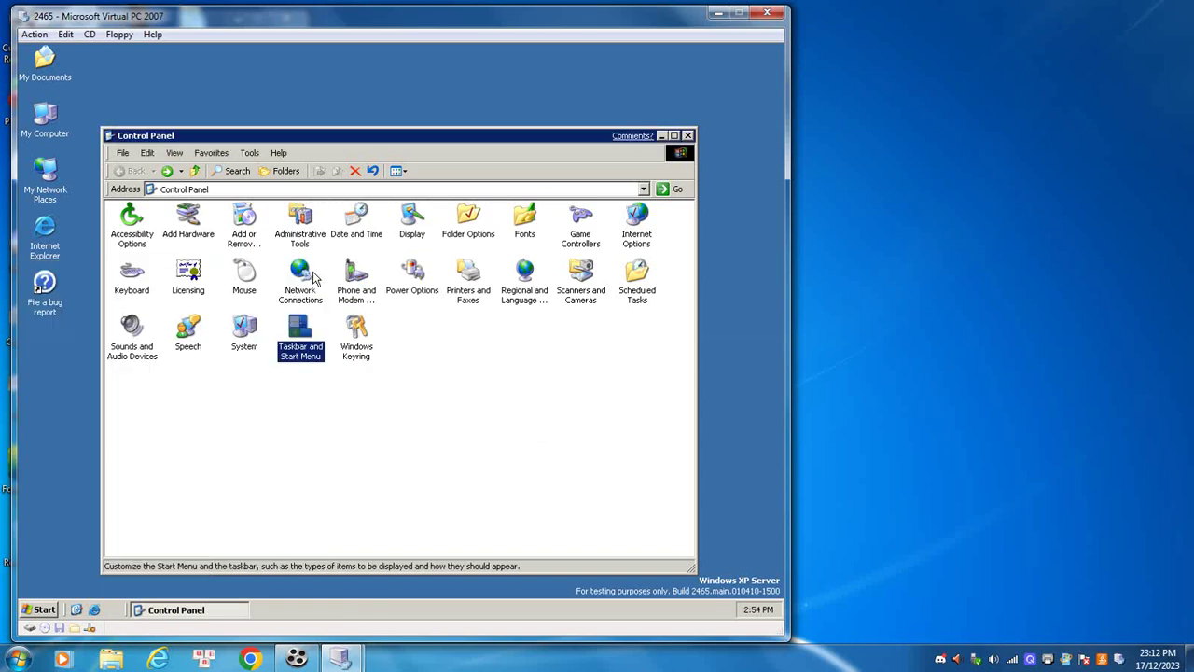
pyautogui.click(689, 137)
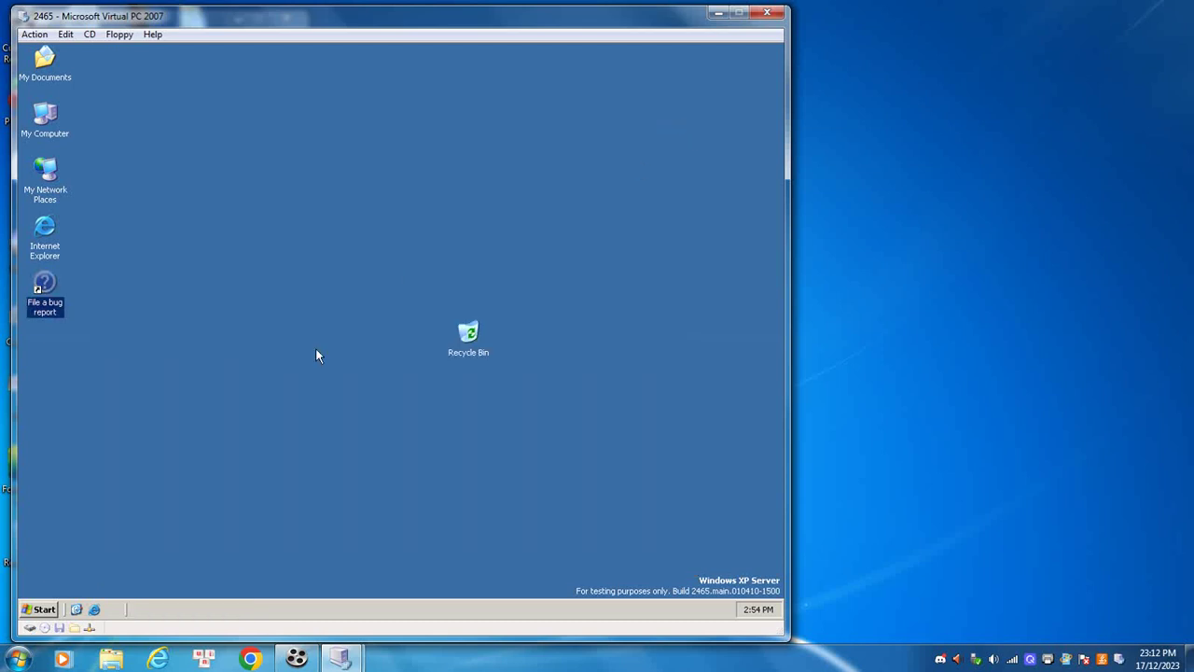
# - Open the Command Prompt from the accessories to view its version header, and close it
pyautogui.click(54, 610)
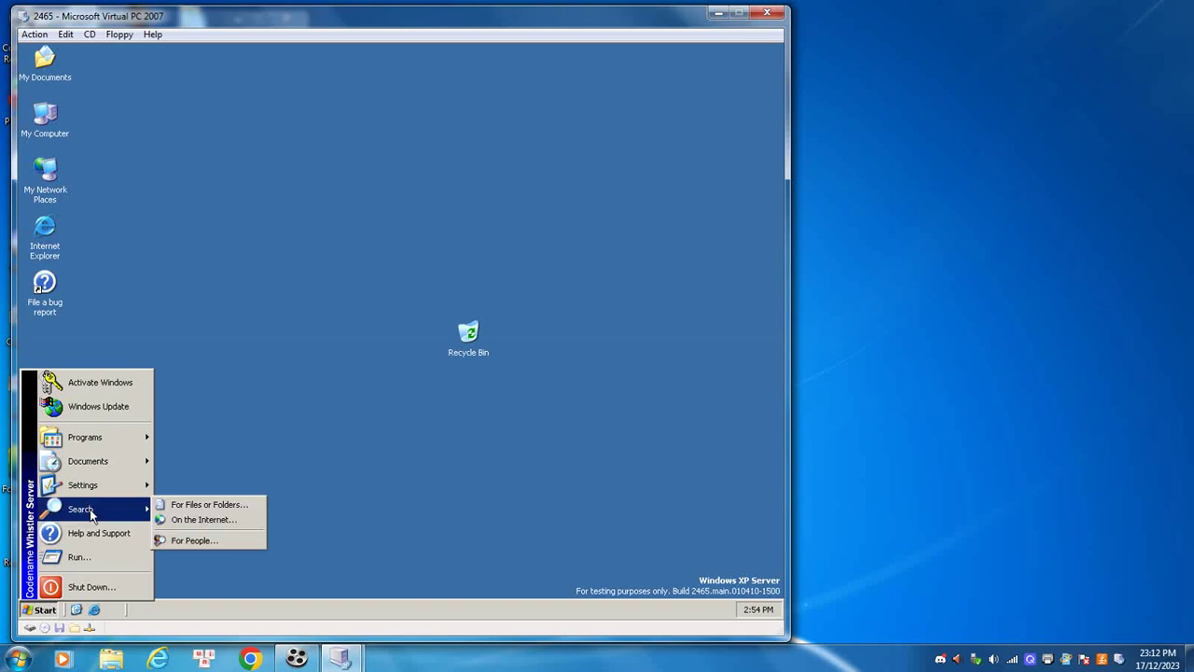
pyautogui.moveTo(137, 446)
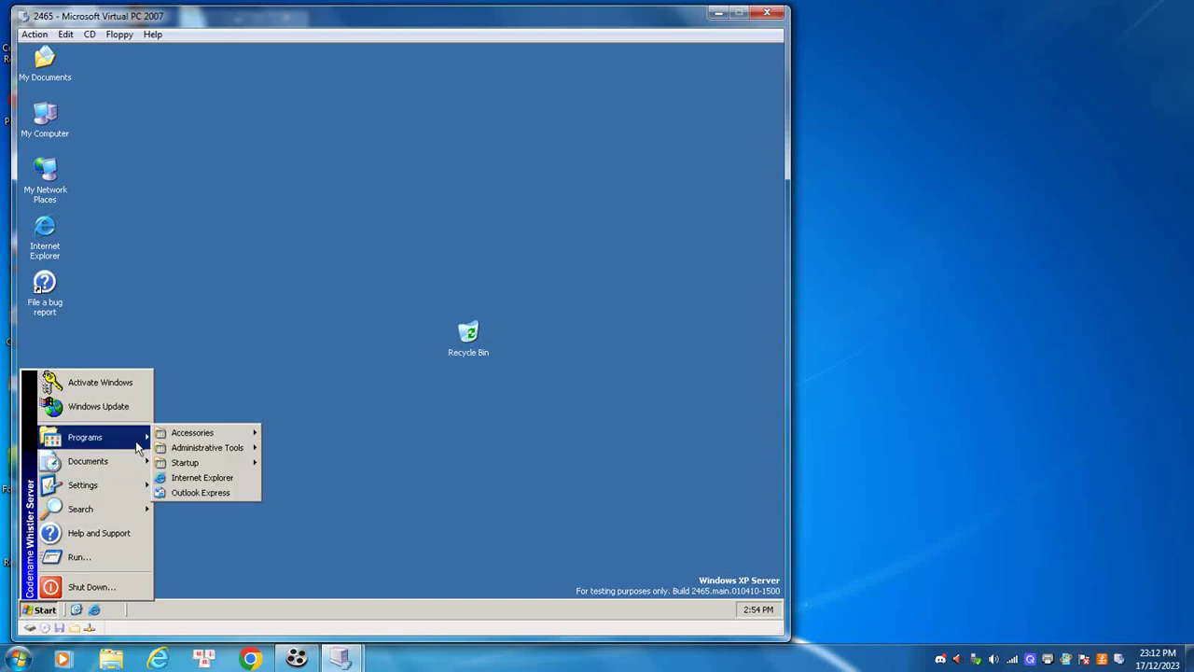
pyautogui.moveTo(171, 436)
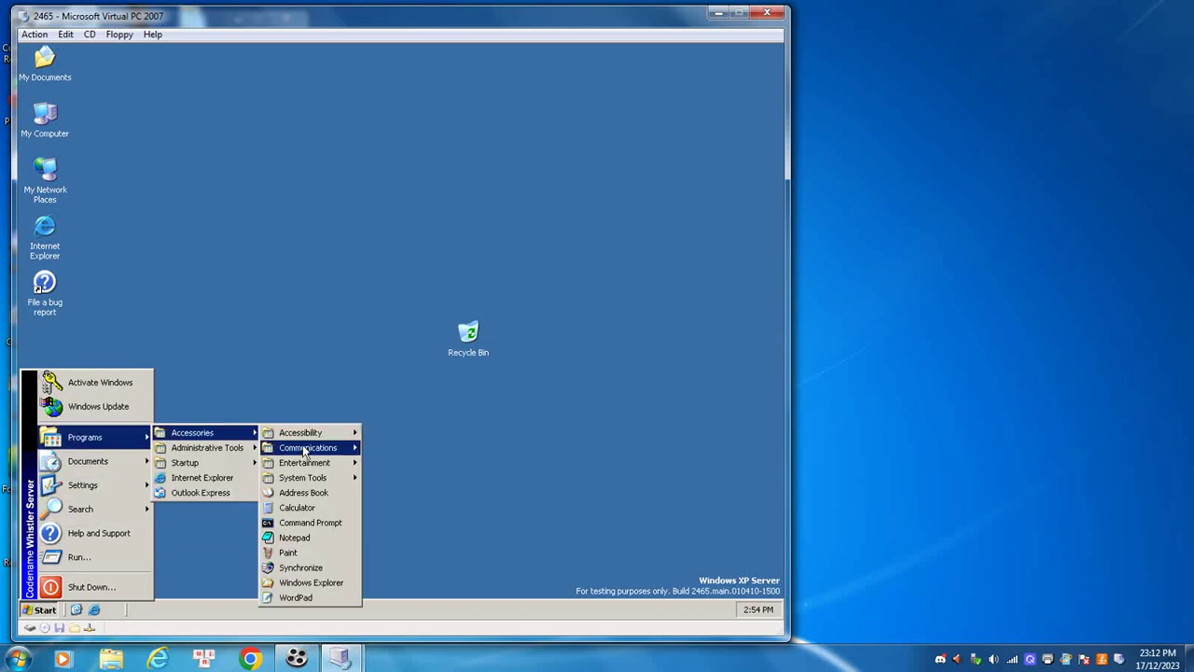
pyautogui.click(319, 528)
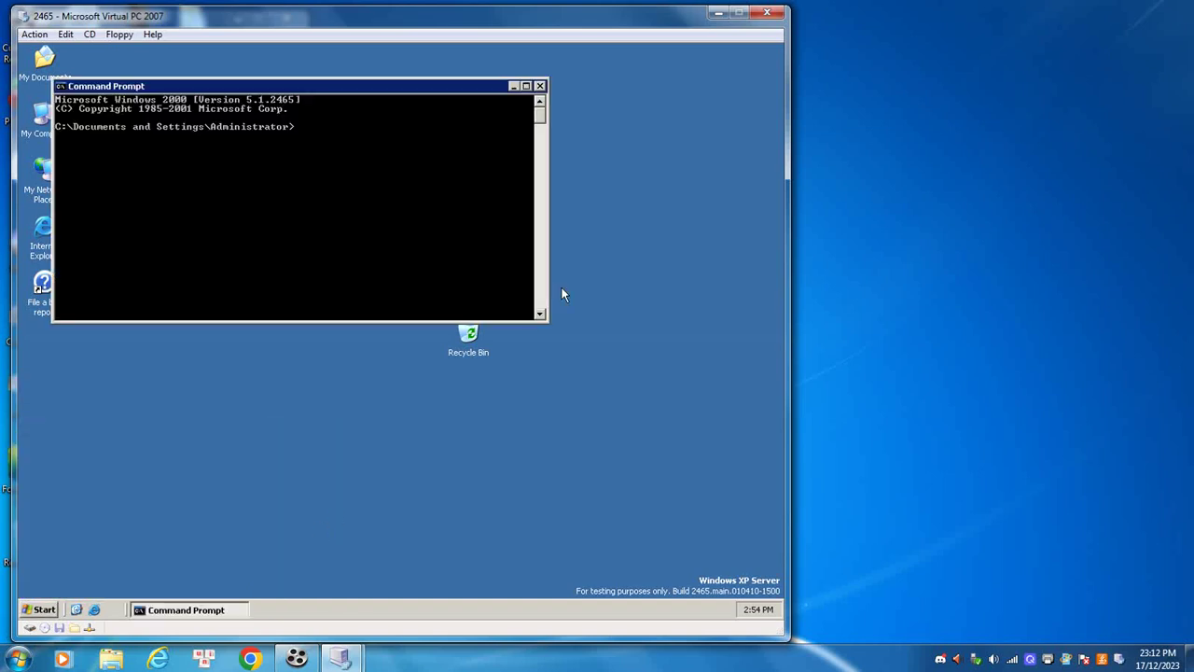
pyautogui.click(539, 86)
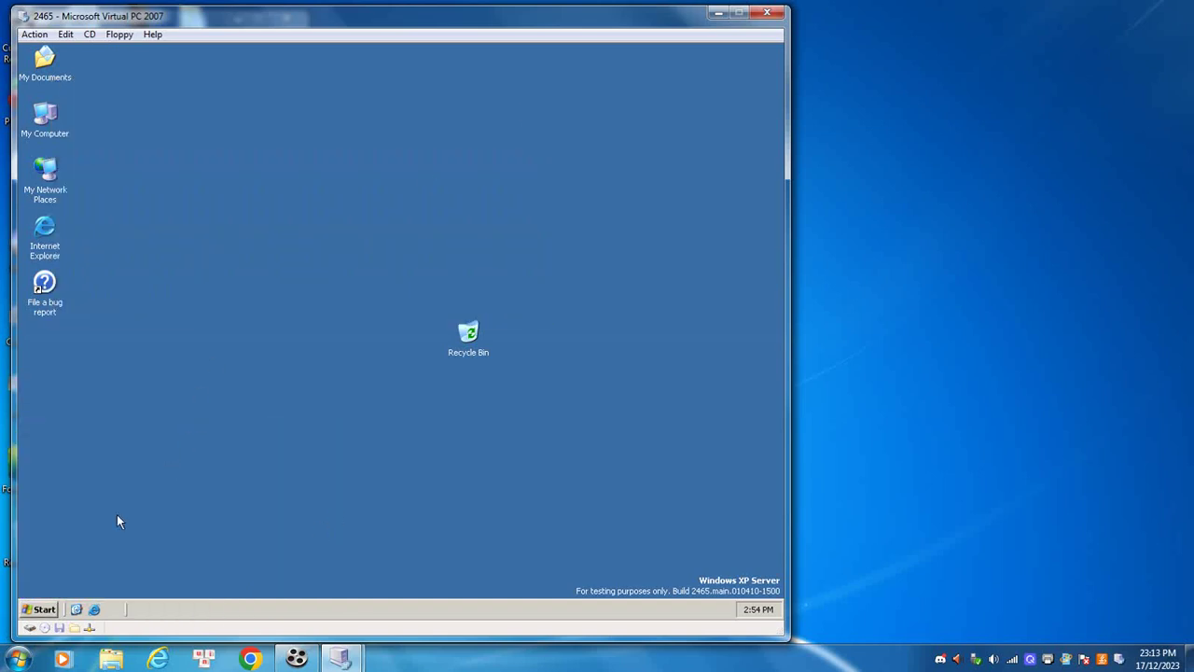
# - Open System Information from the system tools, view the system summary and close it
pyautogui.click(41, 611)
pyautogui.moveTo(118, 433)
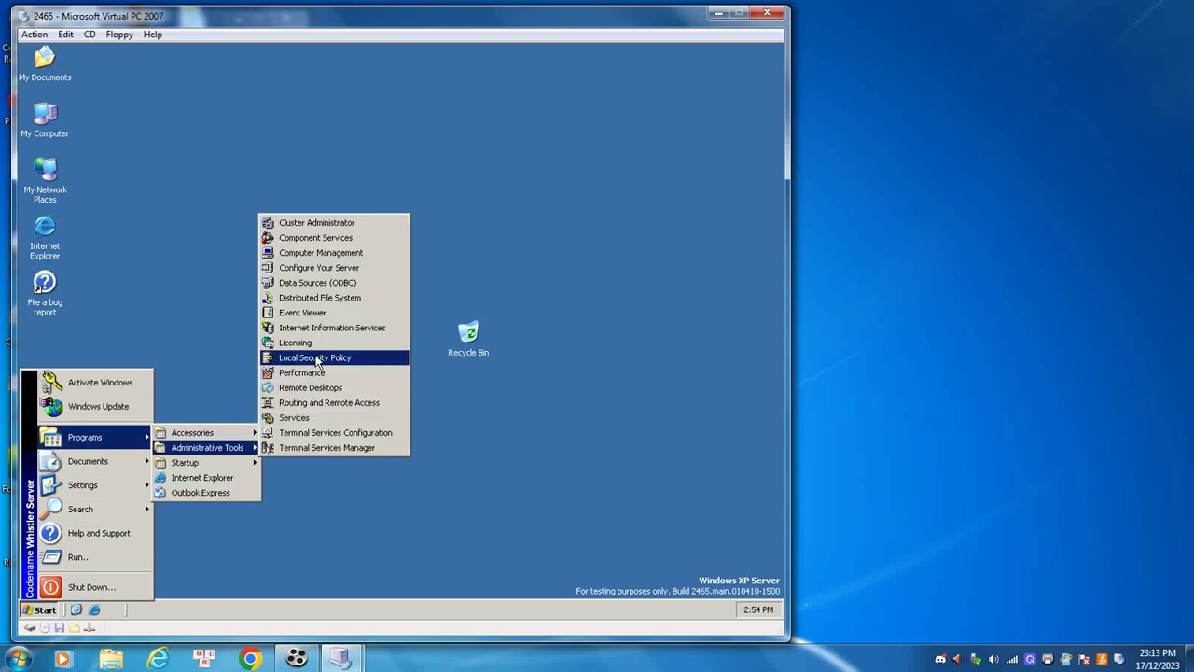
pyautogui.moveTo(248, 433)
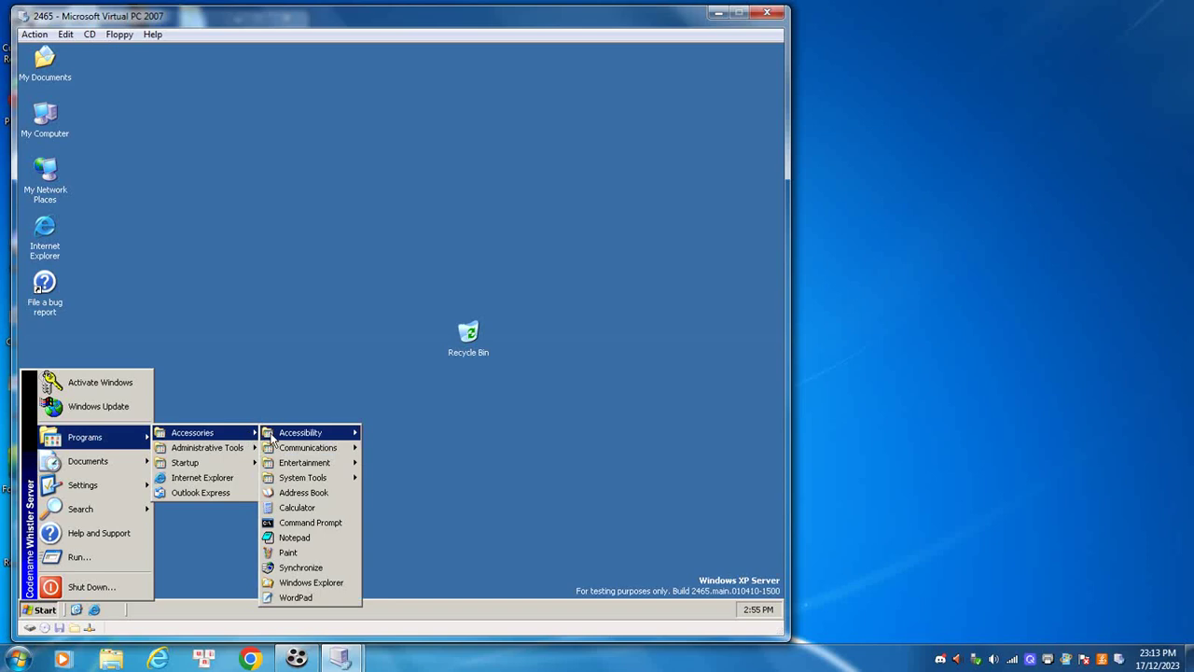
pyautogui.moveTo(301, 482)
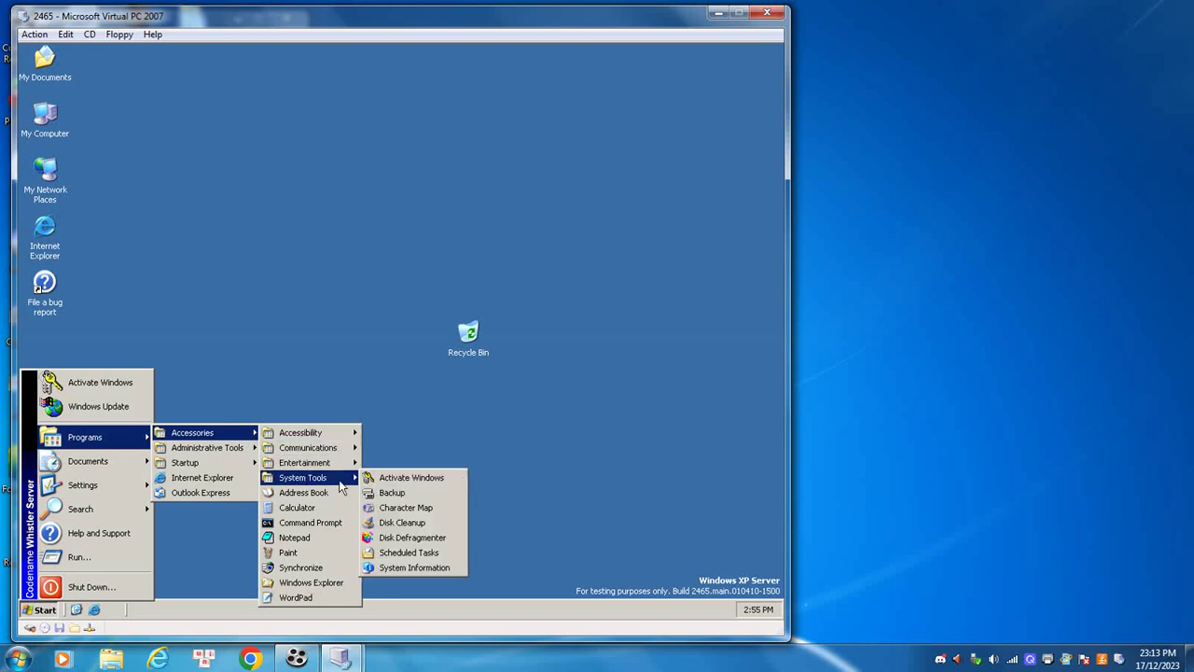
pyautogui.click(389, 569)
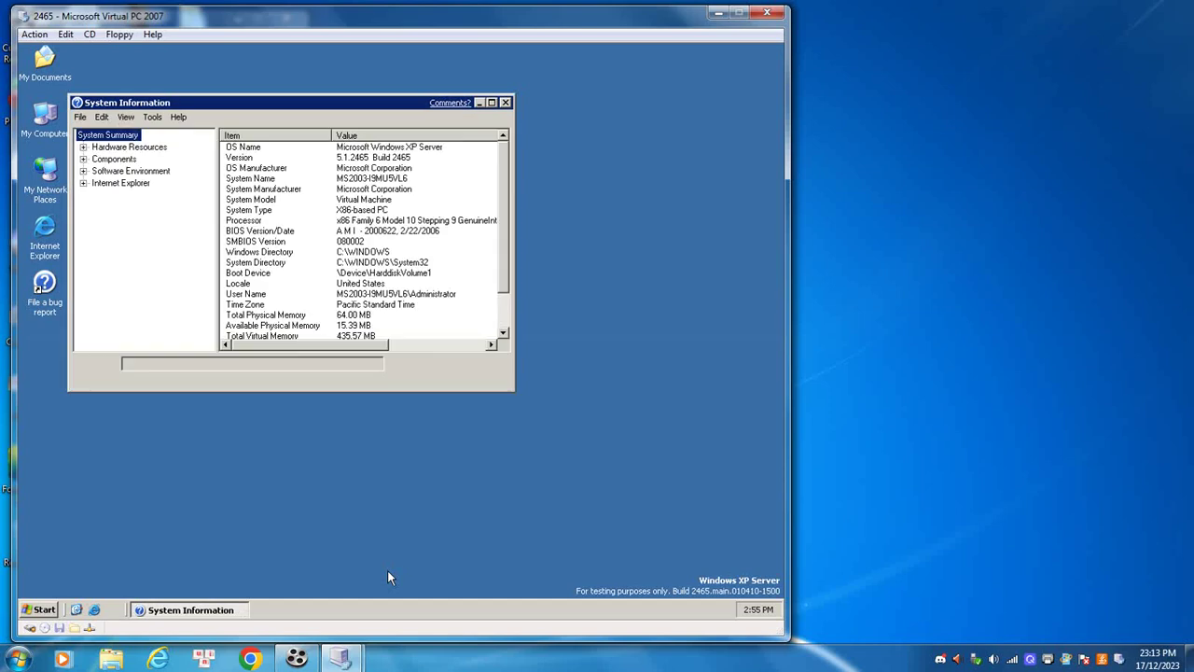
pyautogui.click(504, 102)
# - Launch Windows Media Player from the entertainment accessories, view it playing the sample playlist, and close it
pyautogui.click(44, 609)
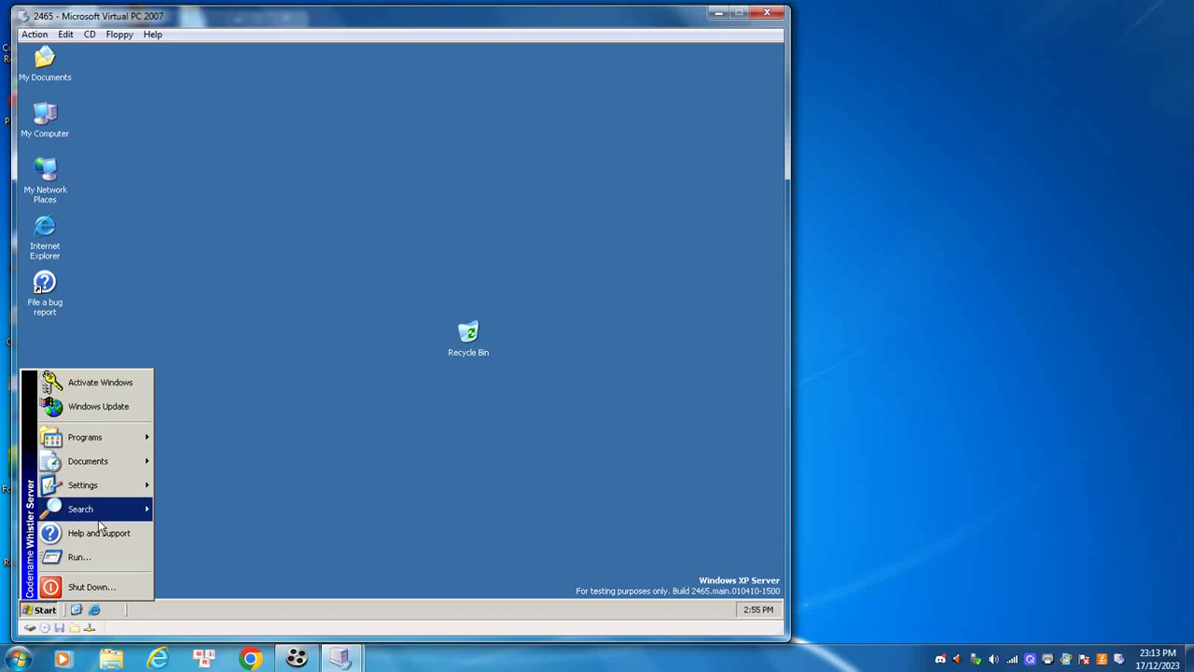
pyautogui.moveTo(122, 436)
pyautogui.moveTo(186, 449)
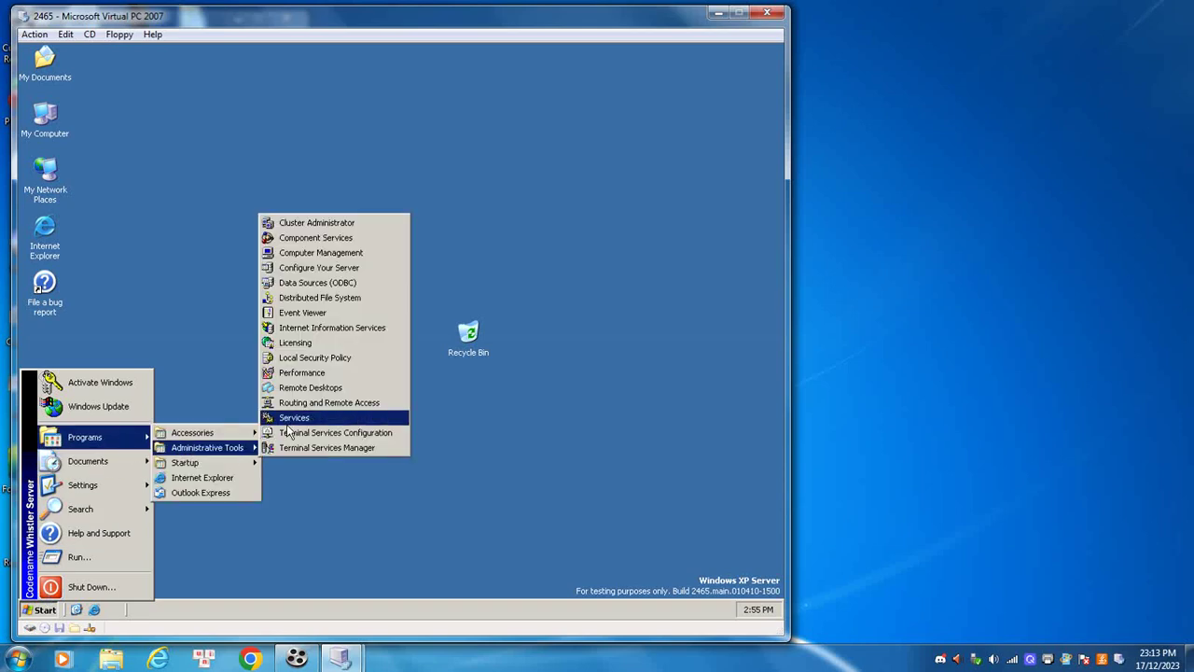
pyautogui.moveTo(250, 433)
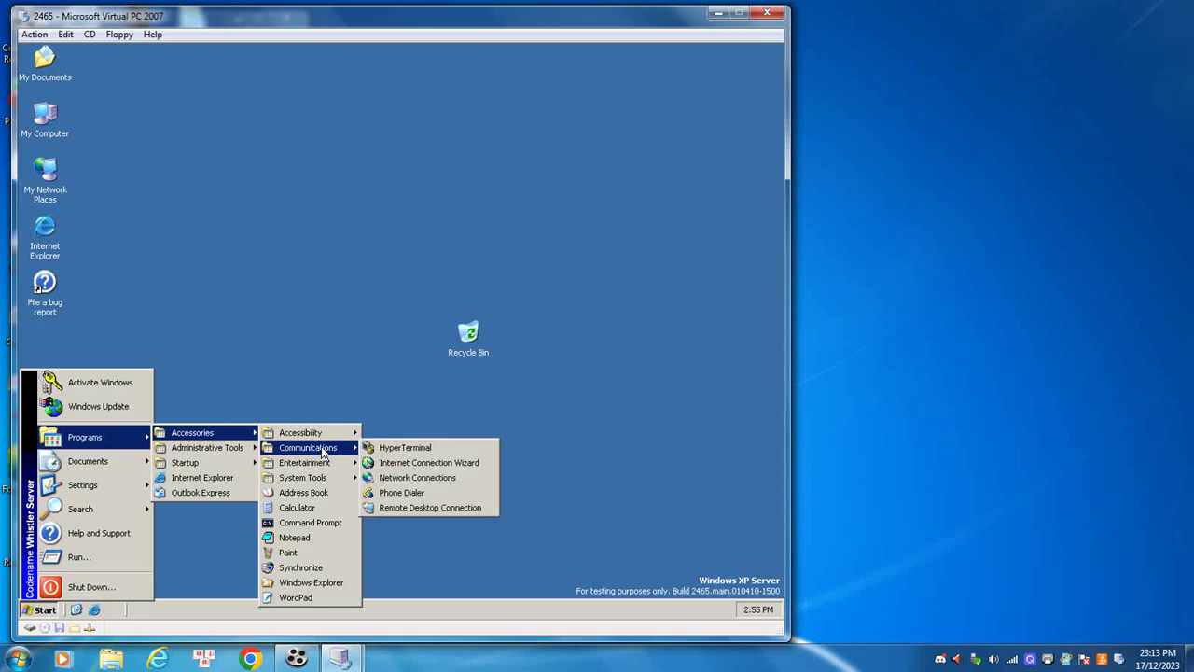
pyautogui.moveTo(329, 463)
pyautogui.click(376, 494)
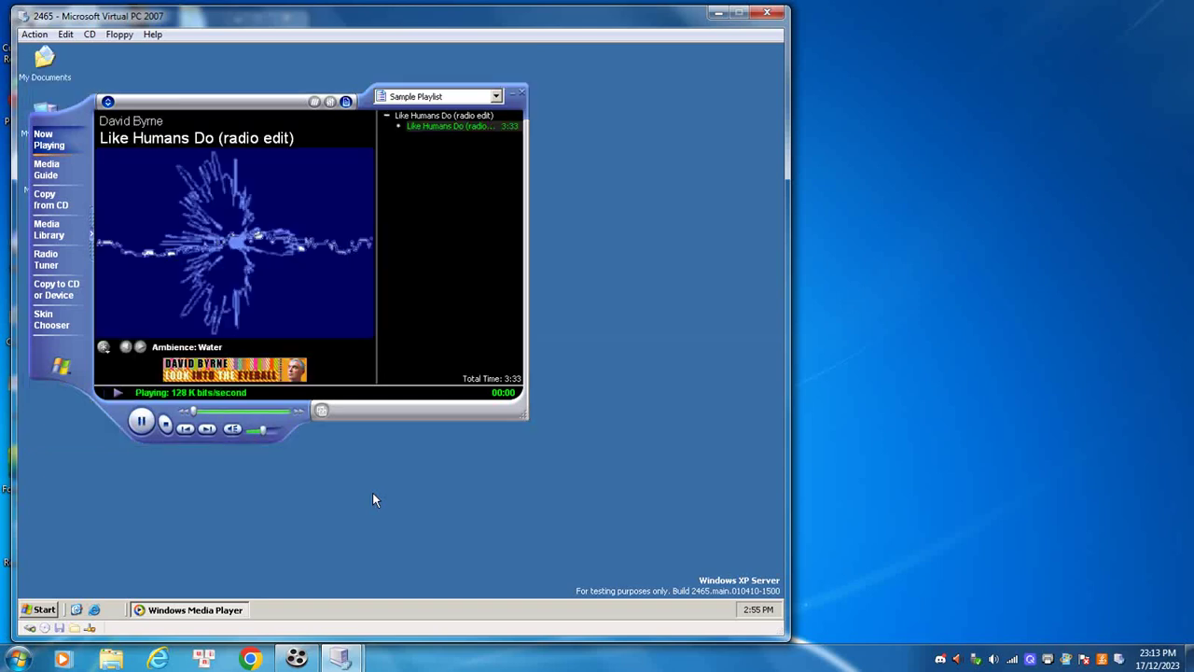
pyautogui.click(521, 94)
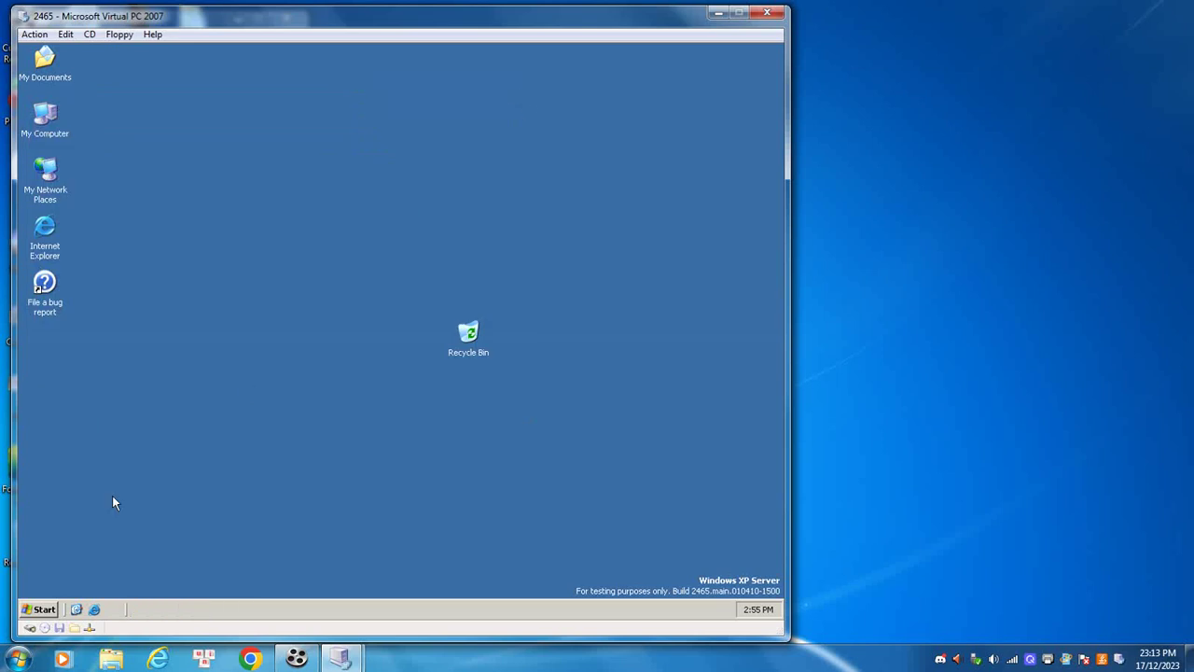
# - Open the My Pictures folder from the recent documents list to view its contents
pyautogui.click(48, 610)
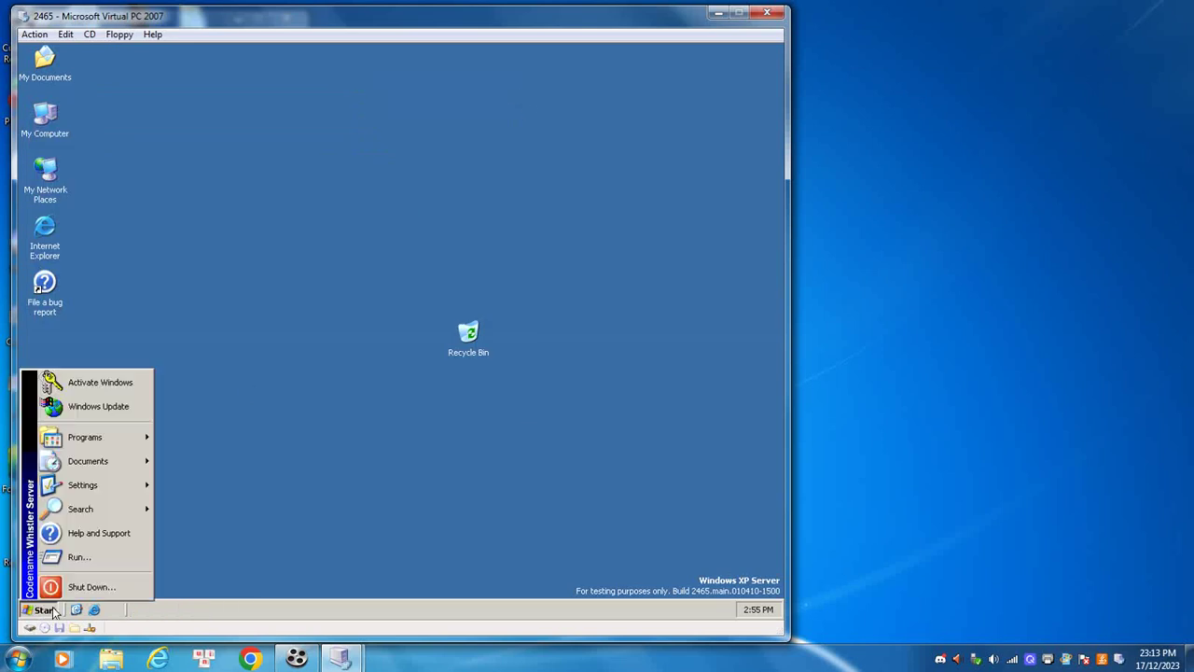
pyautogui.moveTo(147, 467)
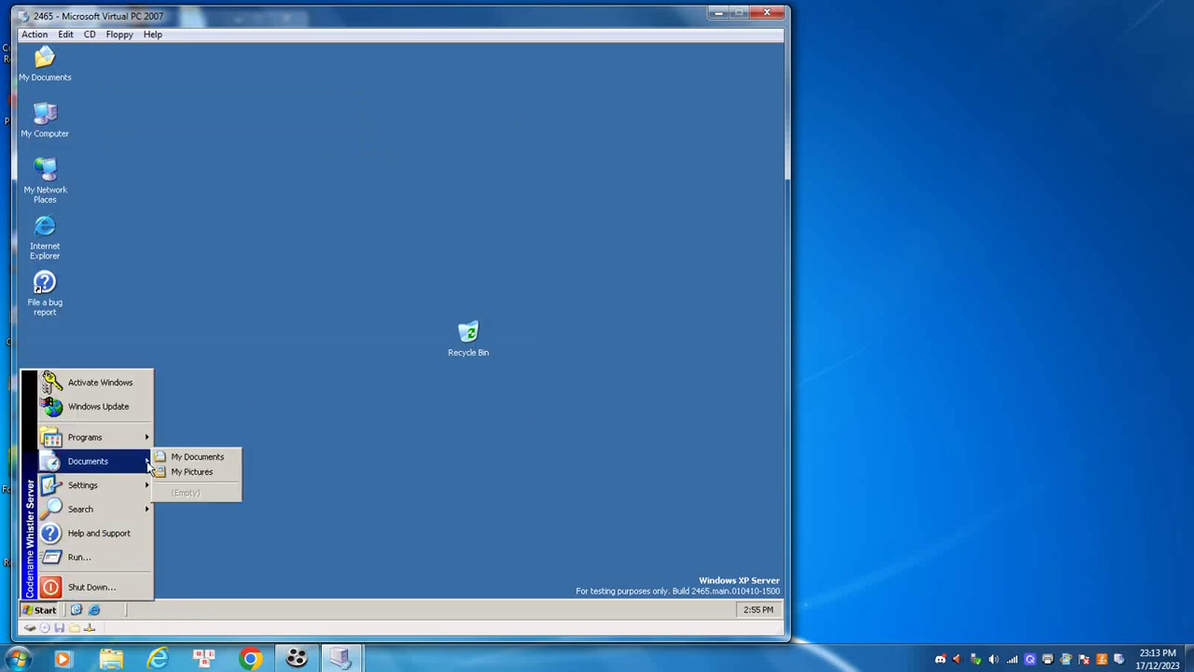
pyautogui.click(187, 472)
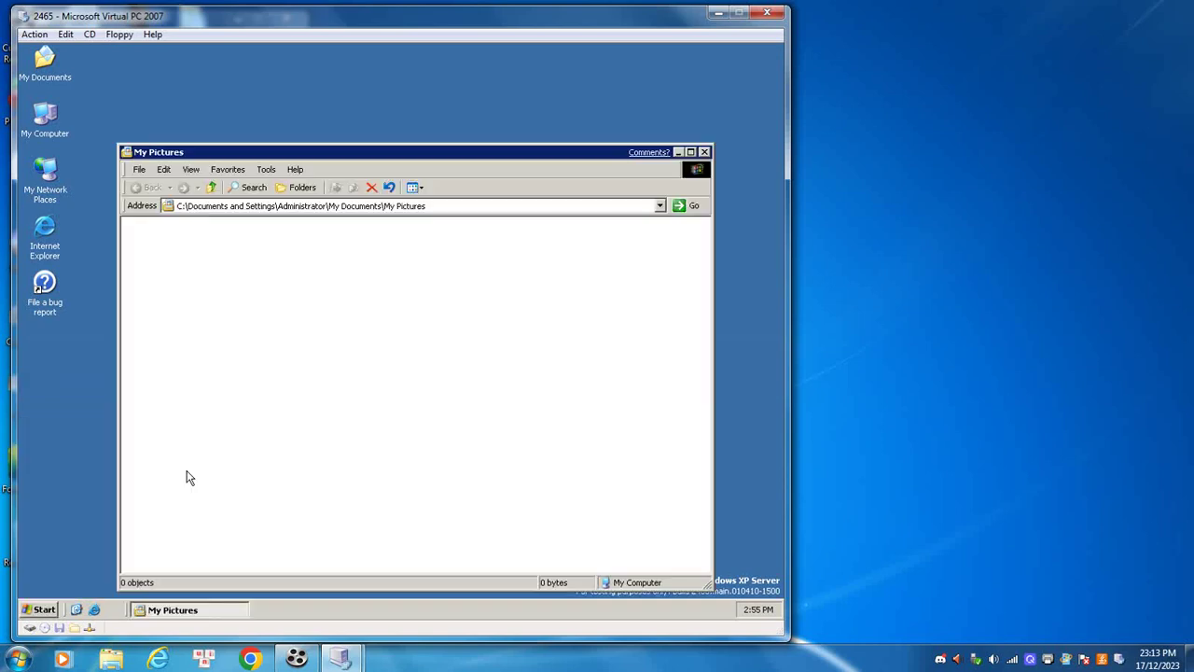
# - Close the My Pictures folder and put the server into hibernation with the Hibernate shutdown option
pyautogui.click(704, 151)
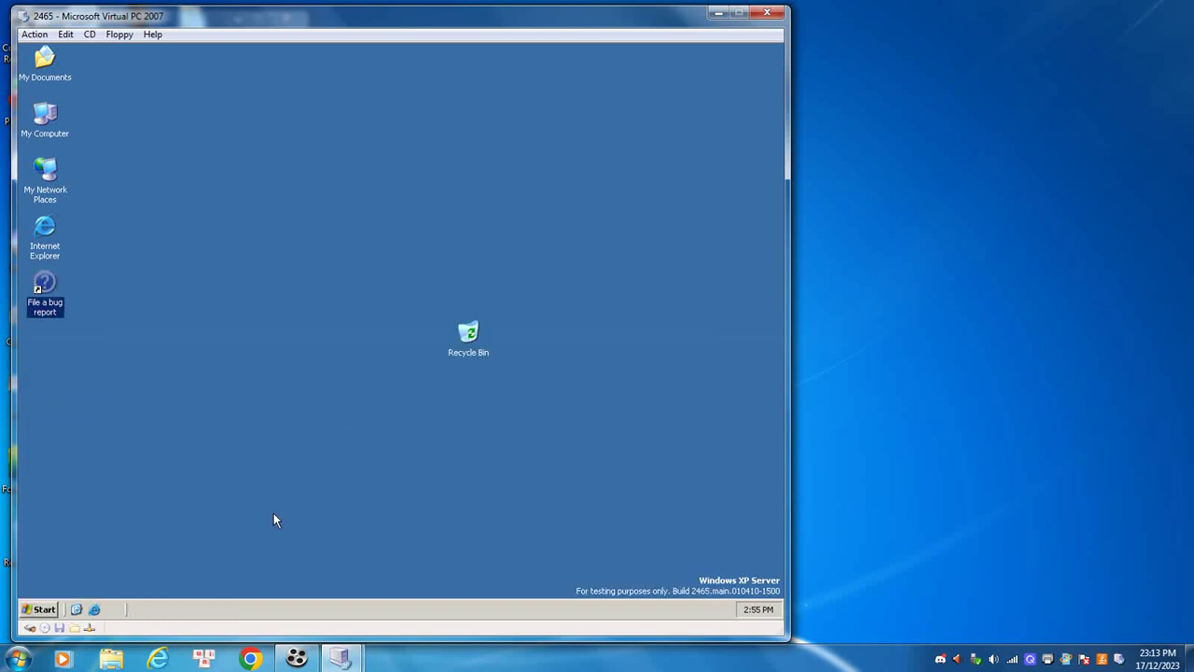
pyautogui.click(43, 609)
pyautogui.click(82, 585)
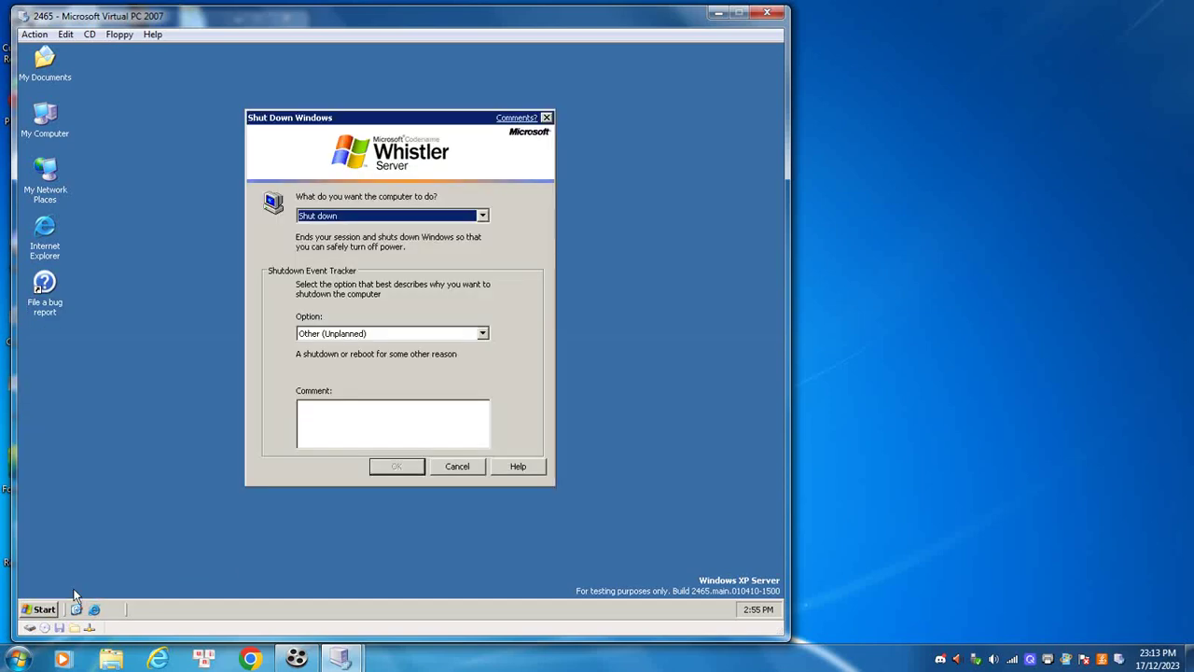
pyautogui.click(394, 217)
pyautogui.click(378, 258)
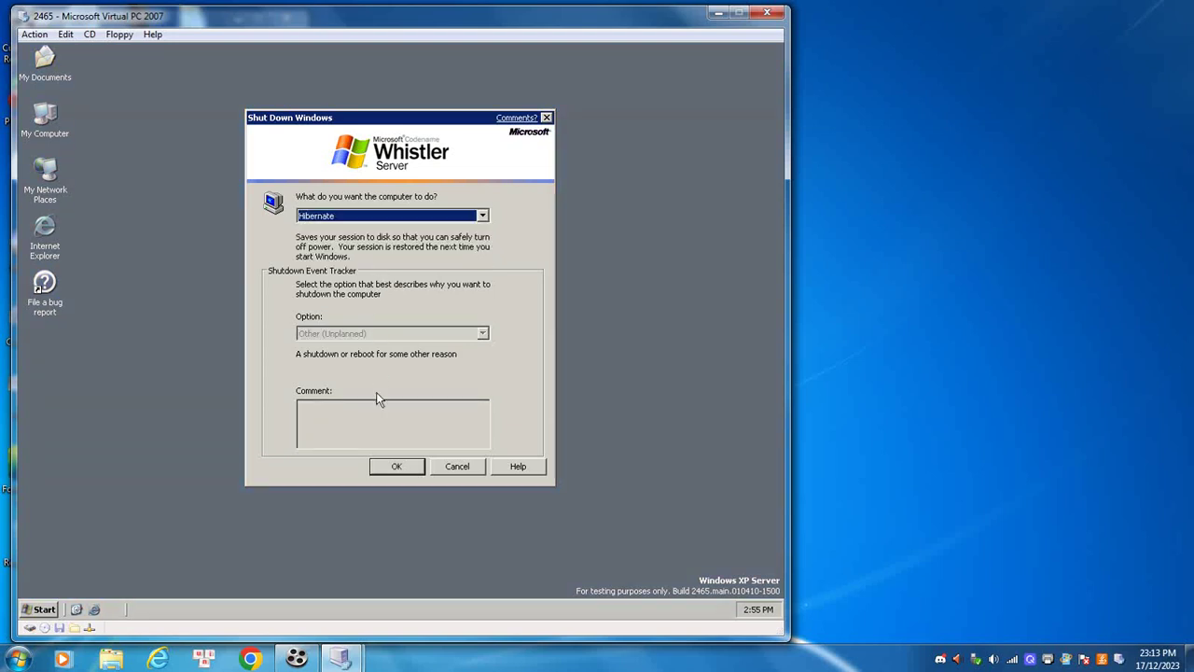
pyautogui.click(379, 471)
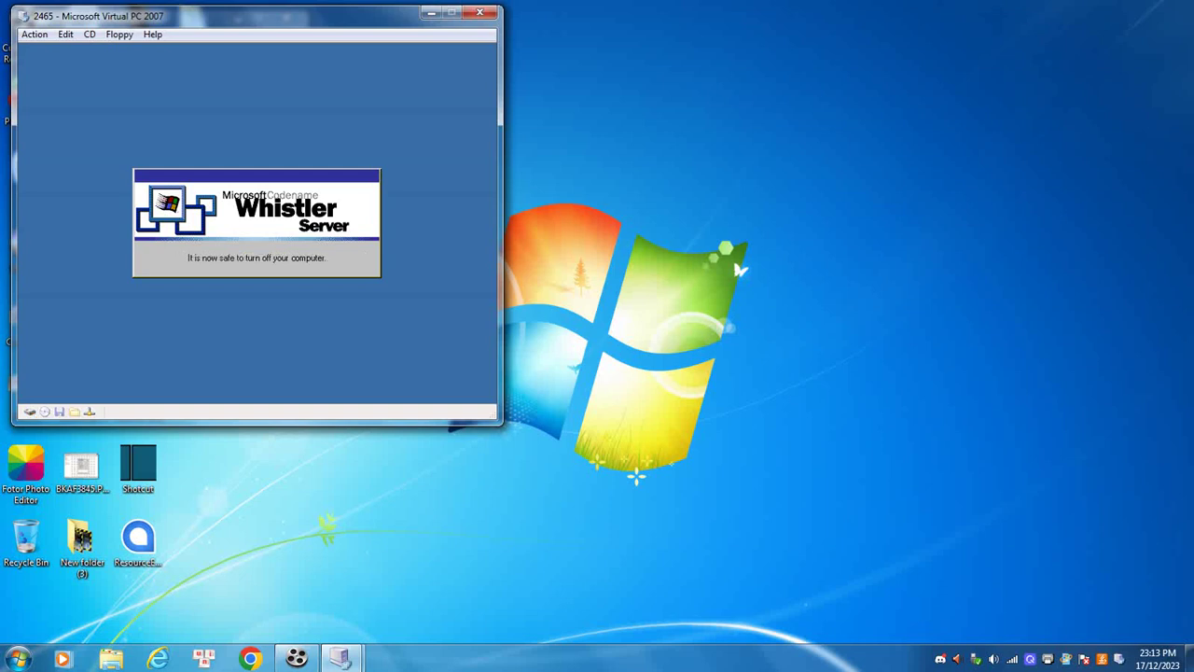
# - Reset the hibernated virtual machine and confirm so that it starts up again
pyautogui.click(35, 36)
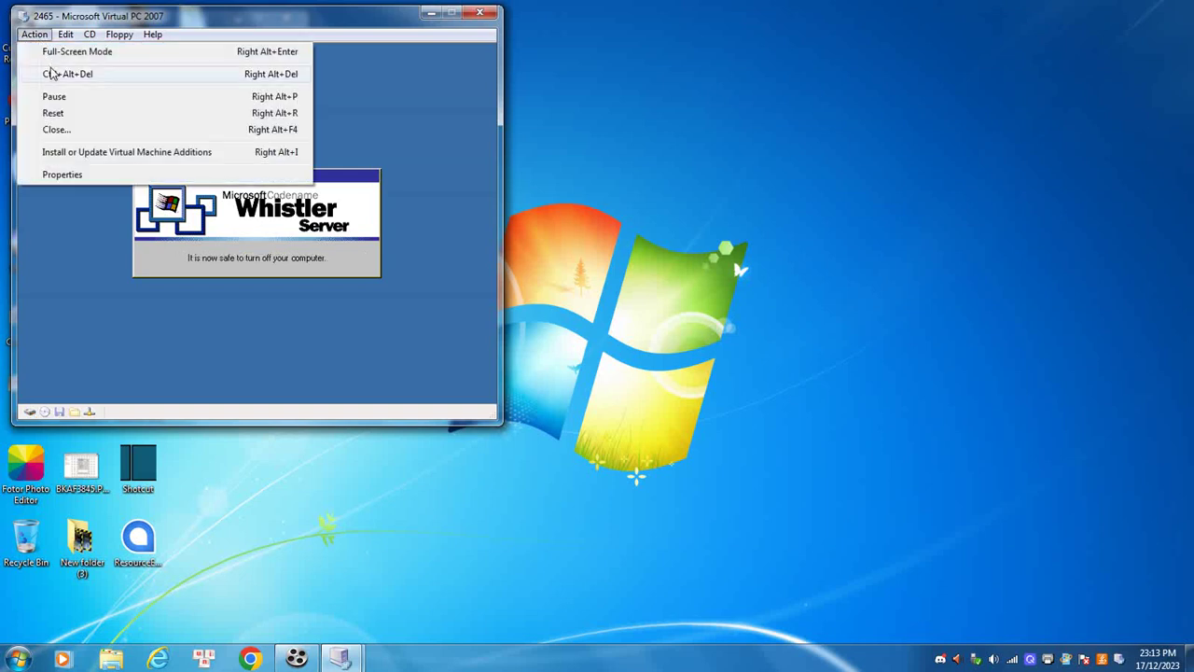
pyautogui.click(54, 113)
pyautogui.click(313, 262)
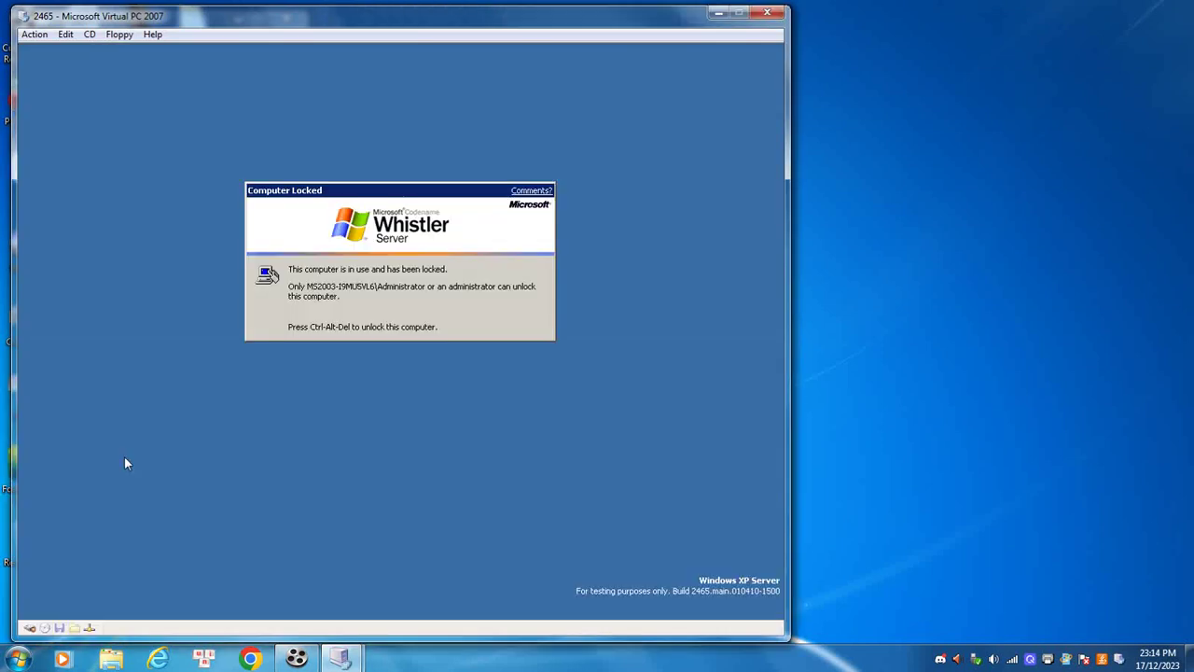
# - Send the secure attention sequence to the virtual machine and unlock the Administrator session with the password field left empty
pyautogui.click(35, 35)
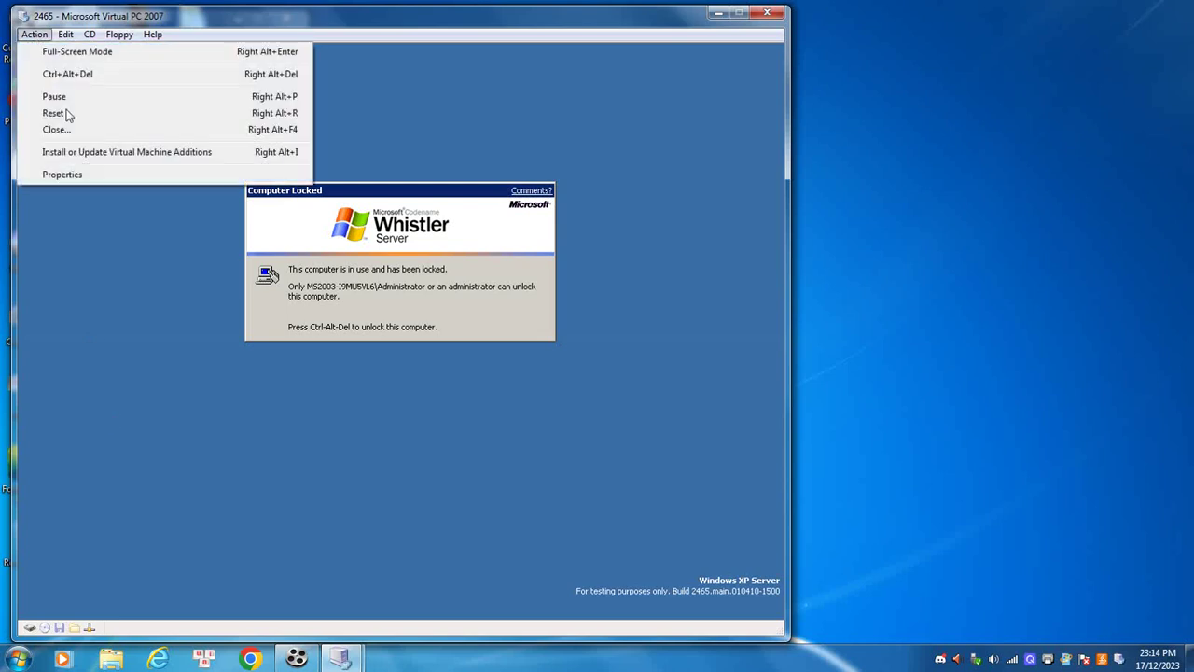
pyautogui.click(91, 80)
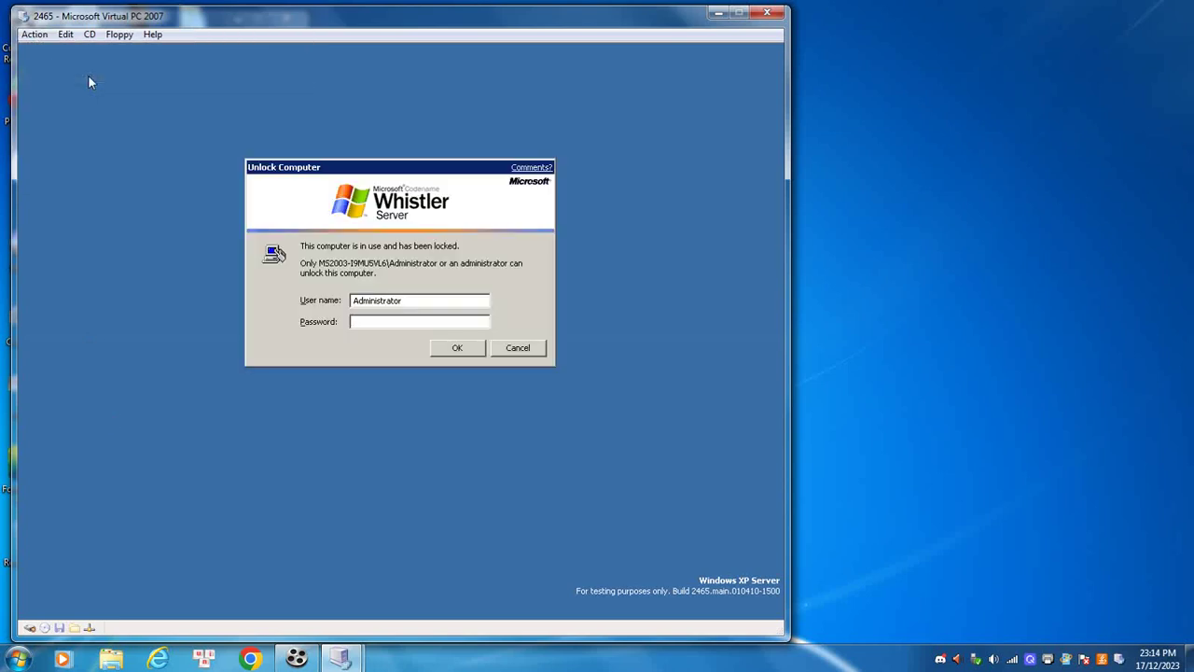
pyautogui.click(464, 350)
pyautogui.click(43, 608)
pyautogui.click(54, 584)
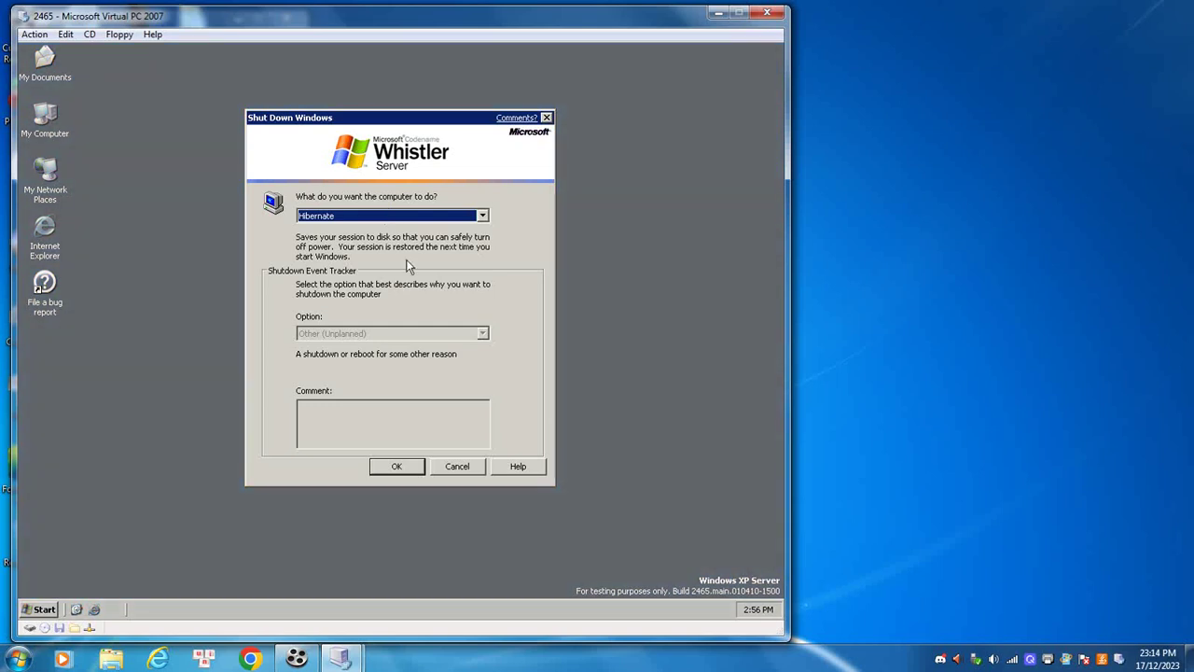
pyautogui.click(455, 469)
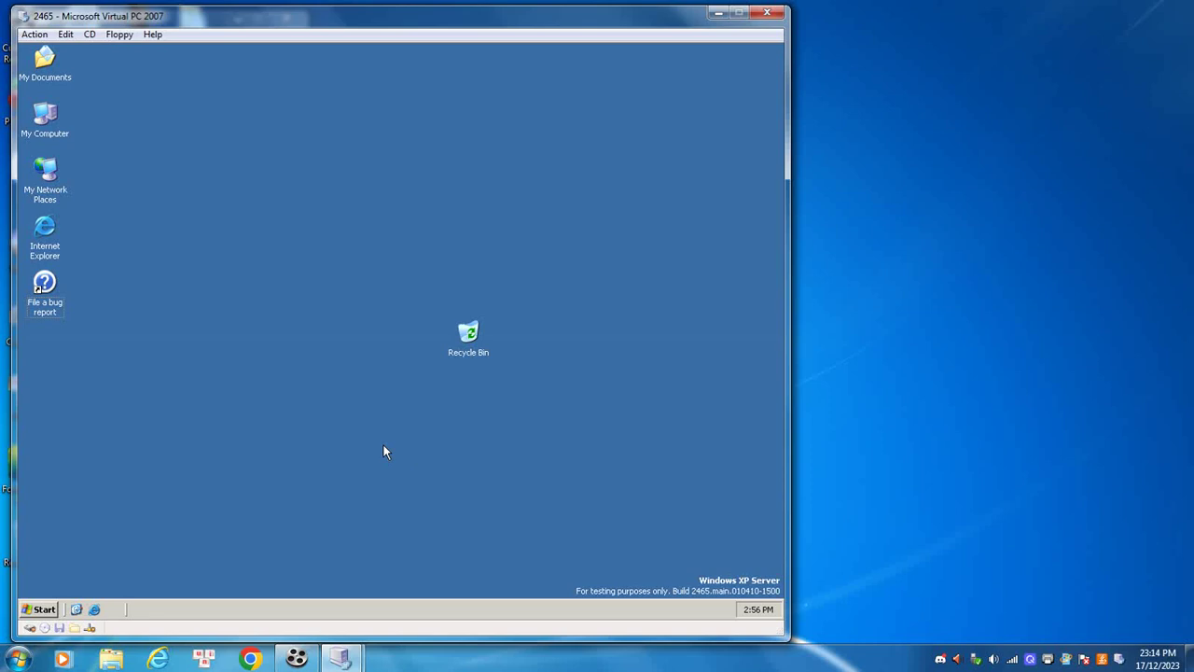
# - Shut down the server with the Shut down option, entering "..." as the shutdown event comment
pyautogui.hotkey('alt', 'F4')
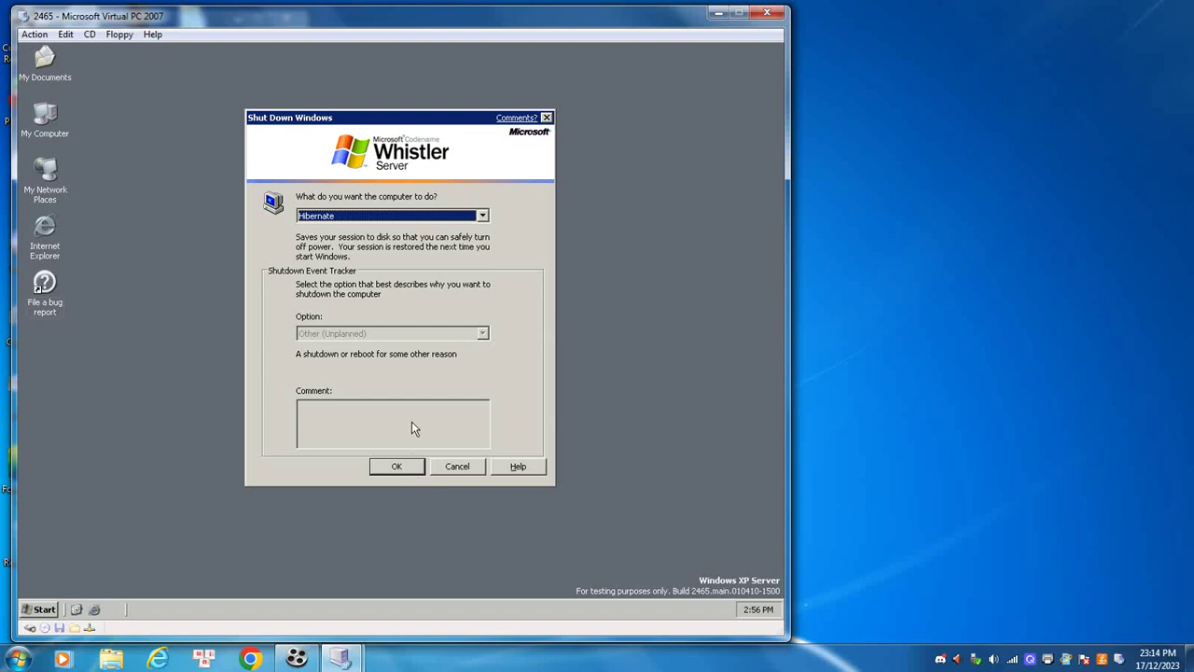
pyautogui.click(393, 215)
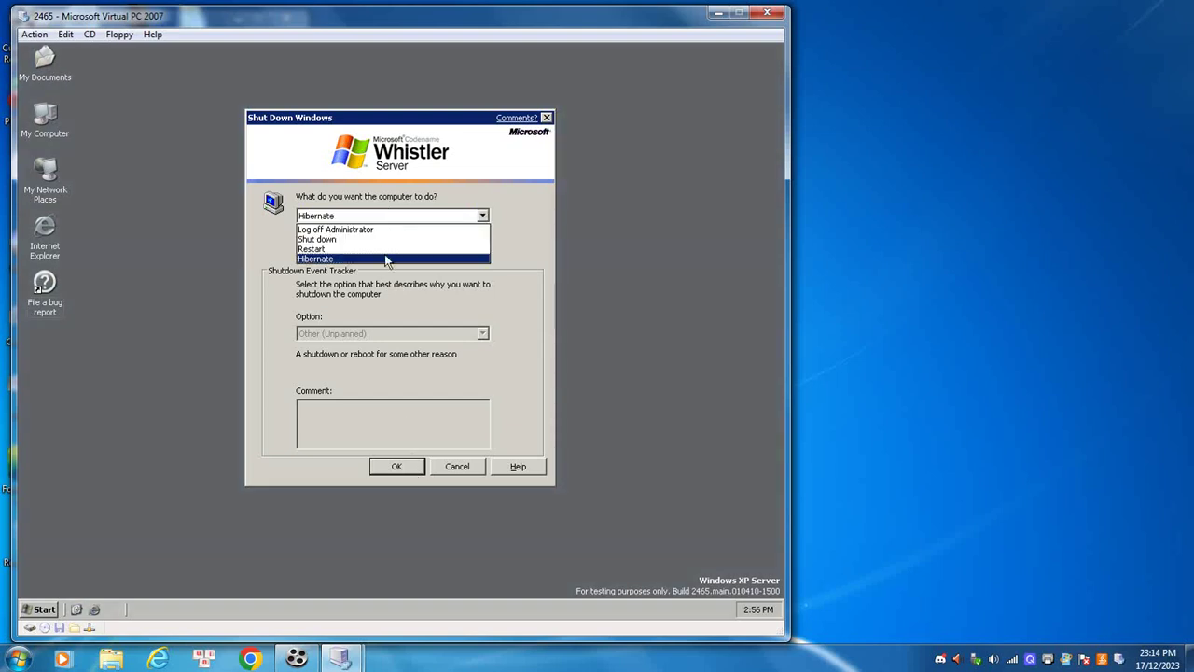
pyautogui.click(385, 240)
pyautogui.click(365, 420)
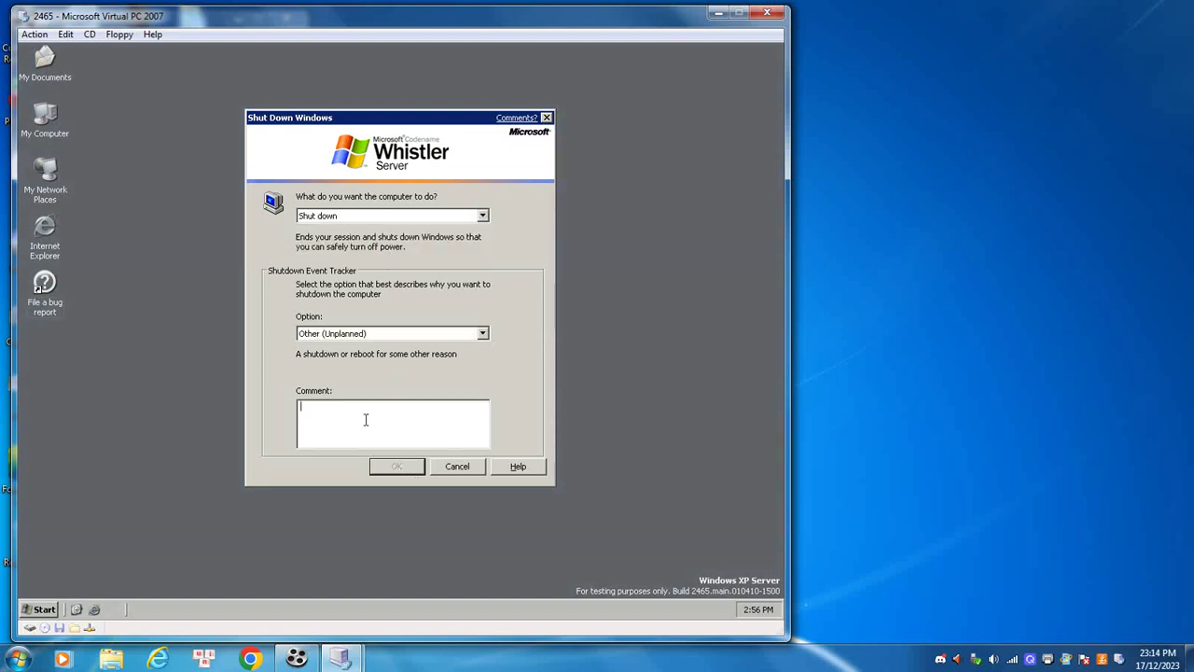
pyautogui.write('...')
pyautogui.click(376, 479)
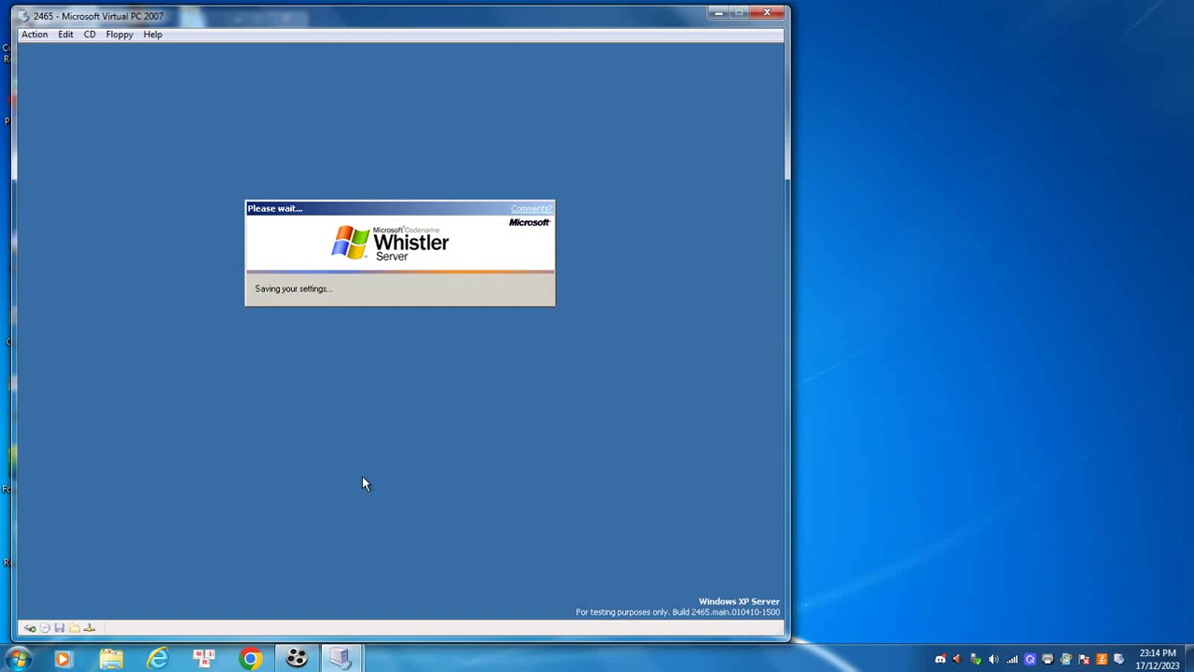